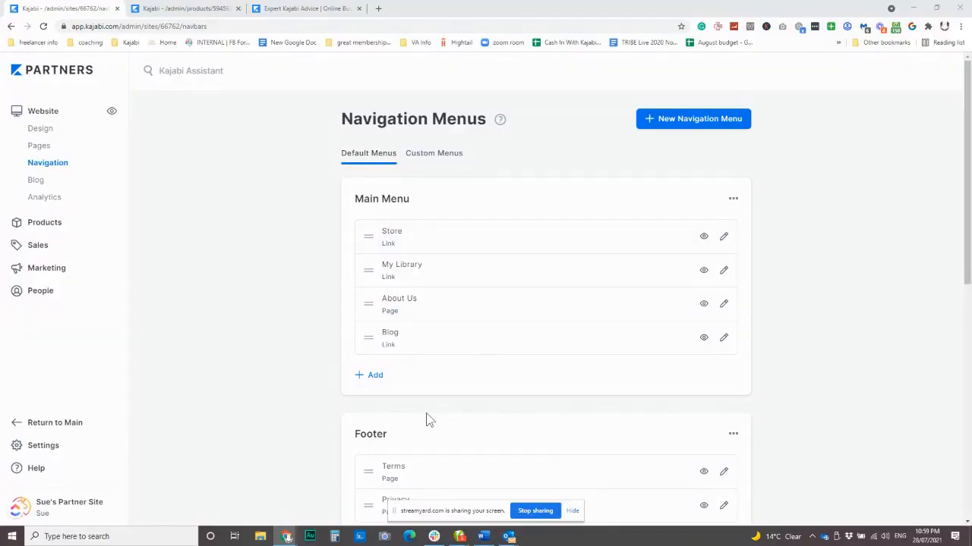
- Examine the live Online Course page from header navigation to footer links, plus the Online Course product's content outline
{"action": "left_click", "coordinate": [318, 8]}
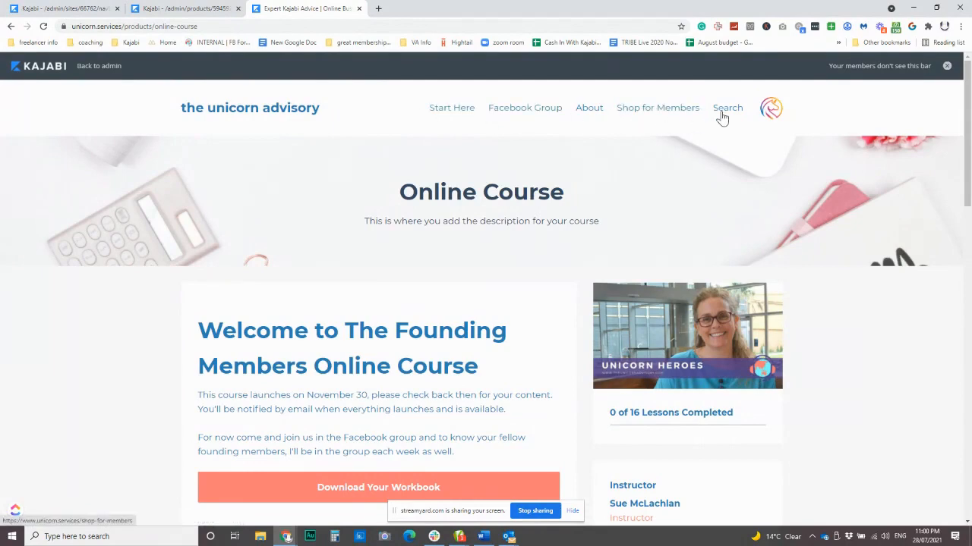
{"action": "scroll", "coordinate": [490, 217], "scroll_direction": "down", "scroll_amount": 5}
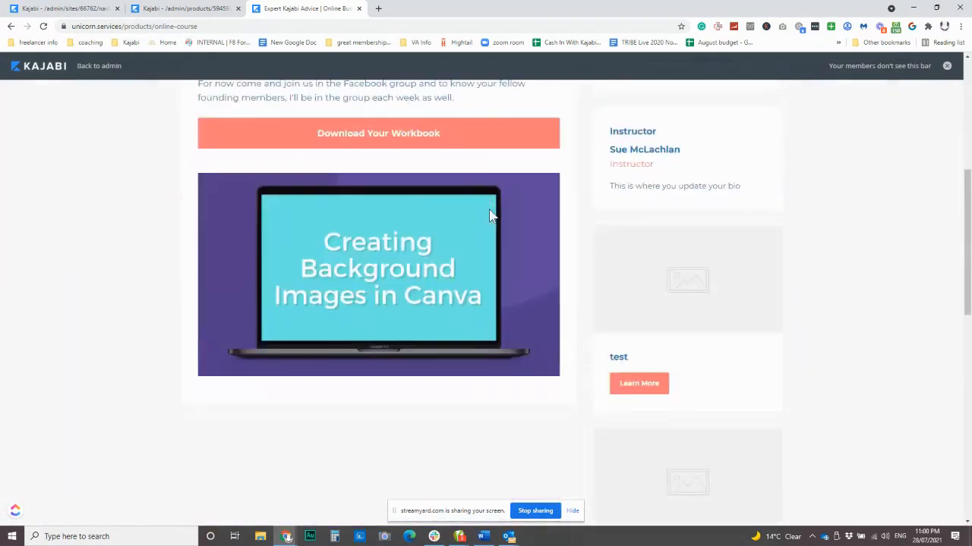
{"action": "scroll", "coordinate": [493, 217], "scroll_direction": "down", "scroll_amount": 5}
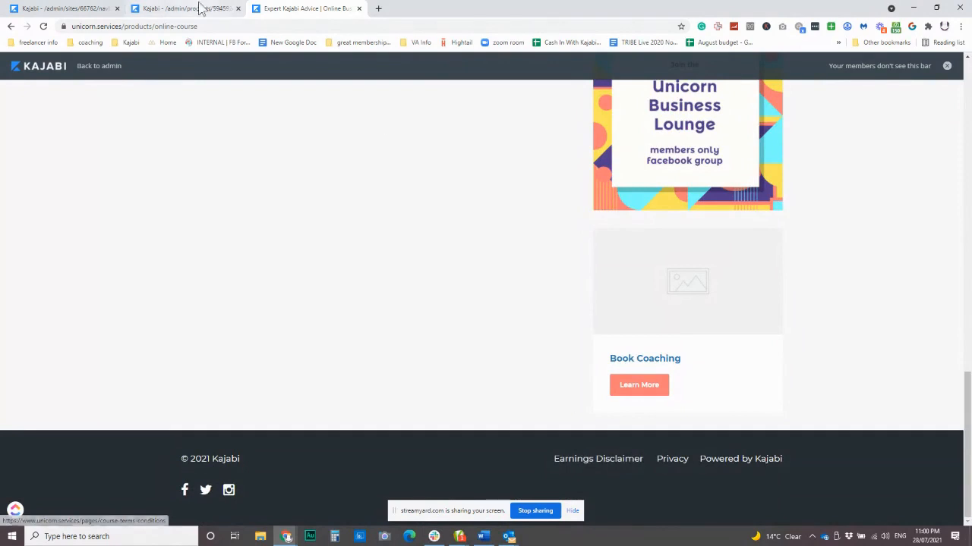
{"action": "left_click", "coordinate": [80, 8]}
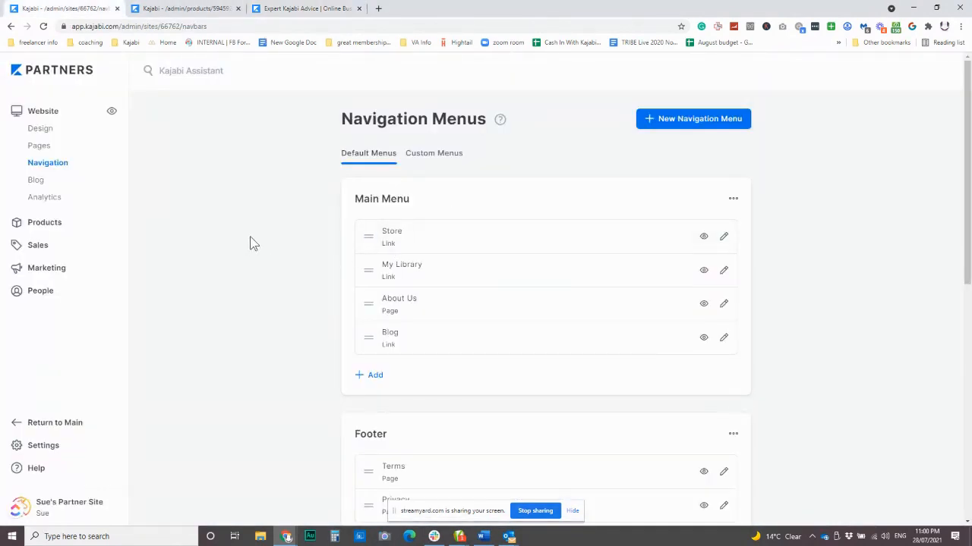
{"action": "scroll", "coordinate": [254, 241], "scroll_direction": "down", "scroll_amount": 1}
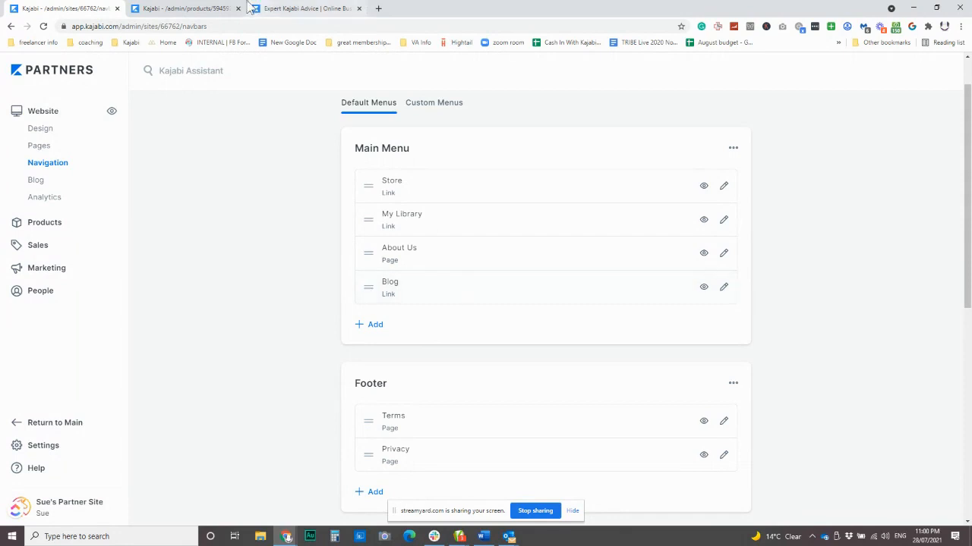
{"action": "left_click", "coordinate": [206, 8]}
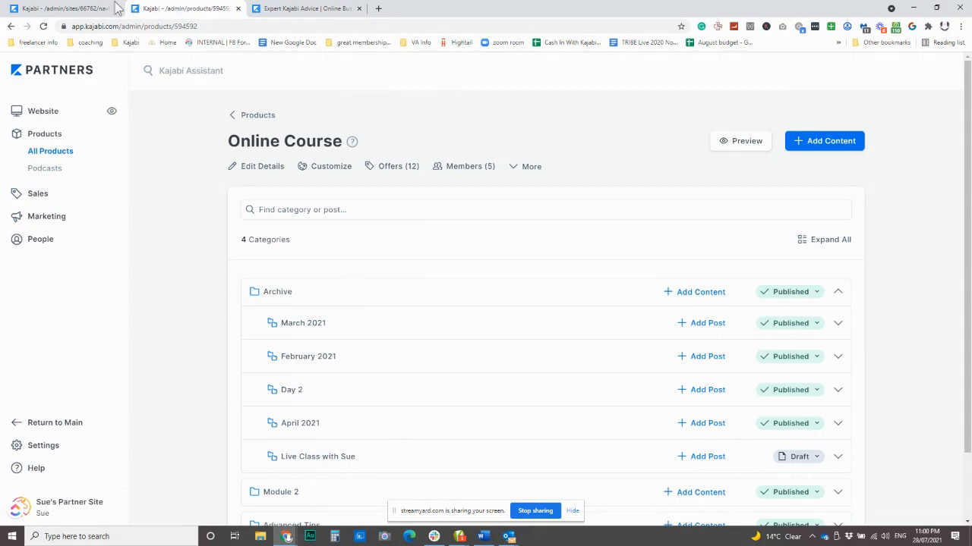
- Return to the site's navigation menus and examine the default ones: Main Menu, Footer, Member Menu and About Menu
{"action": "left_click", "coordinate": [76, 8]}
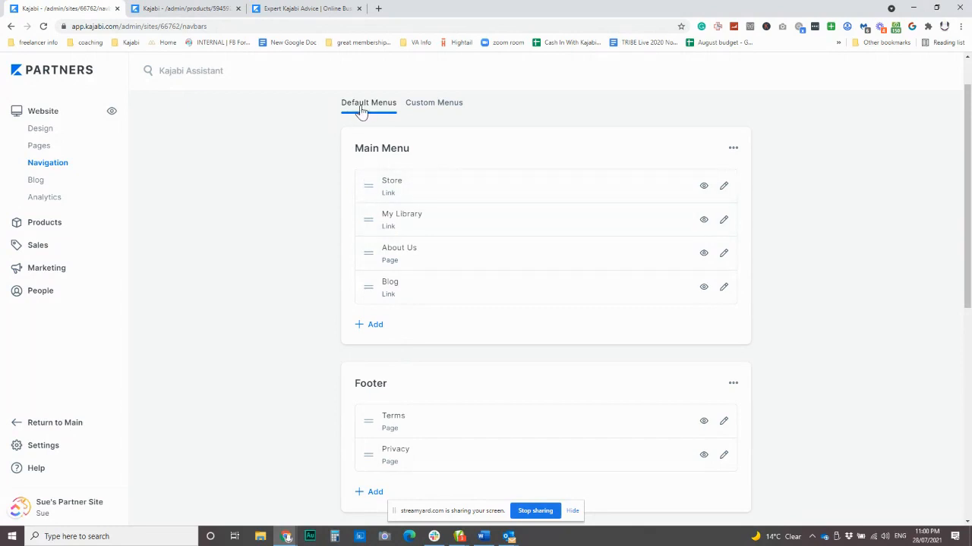
{"action": "scroll", "coordinate": [457, 285], "scroll_direction": "down", "scroll_amount": 1}
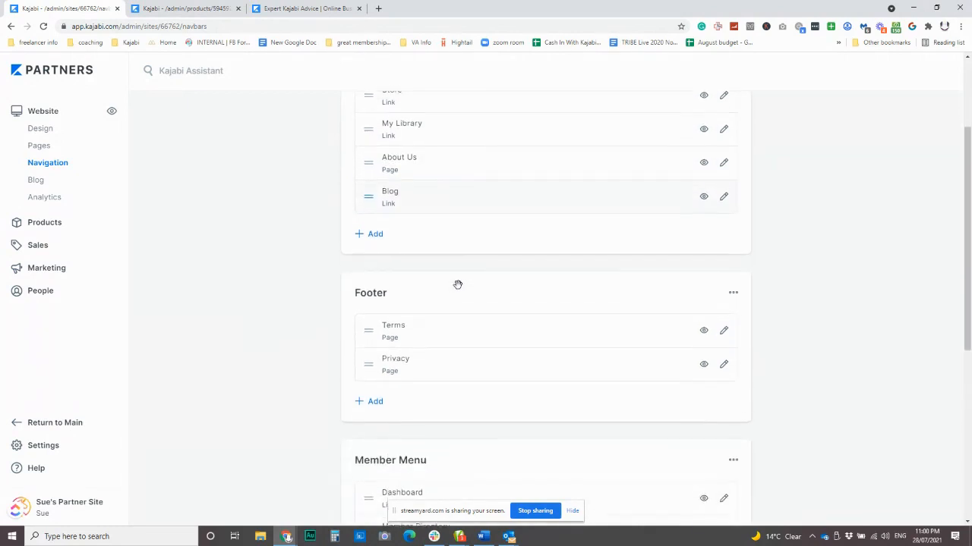
{"action": "scroll", "coordinate": [448, 319], "scroll_direction": "down", "scroll_amount": 2}
{"action": "scroll", "coordinate": [459, 343], "scroll_direction": "down", "scroll_amount": 1}
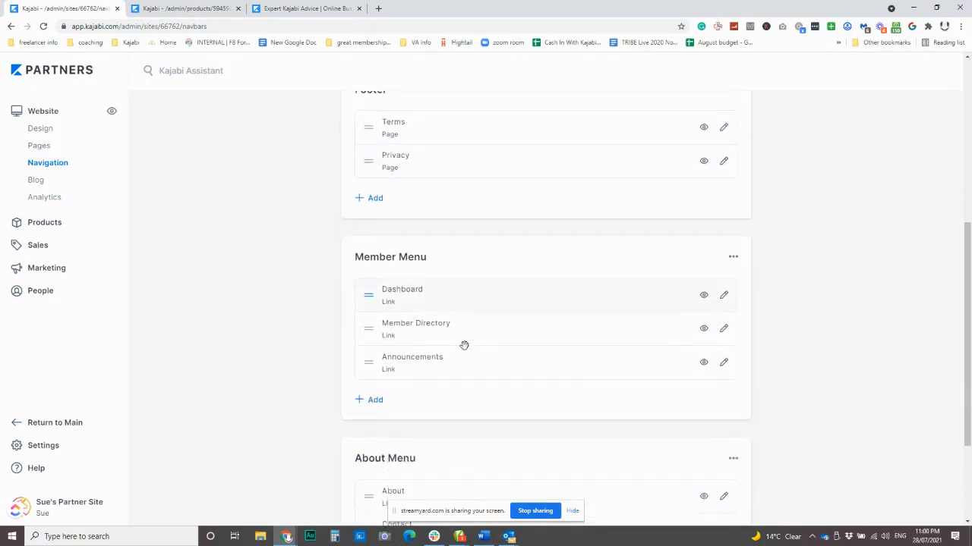
{"action": "scroll", "coordinate": [463, 346], "scroll_direction": "down", "scroll_amount": 2}
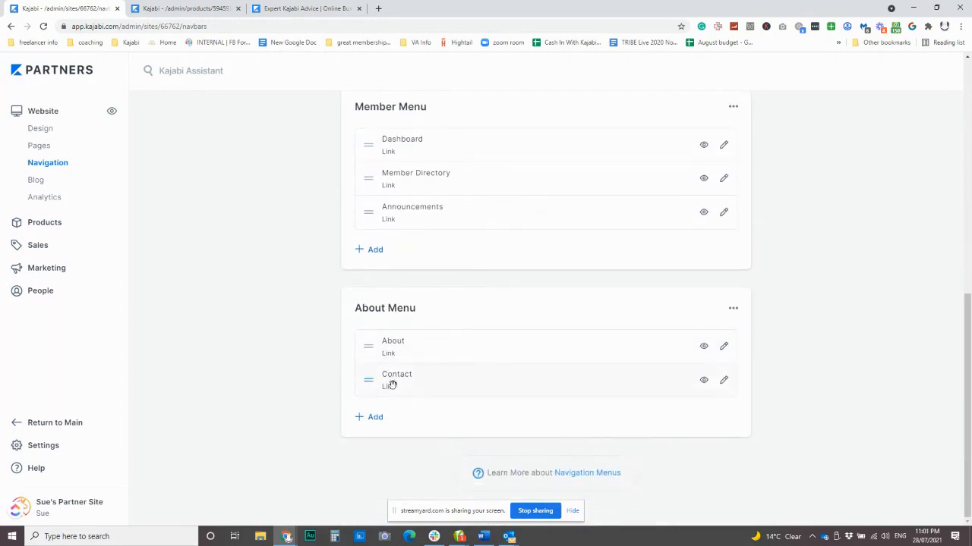
{"action": "scroll", "coordinate": [465, 369], "scroll_direction": "up", "scroll_amount": 1}
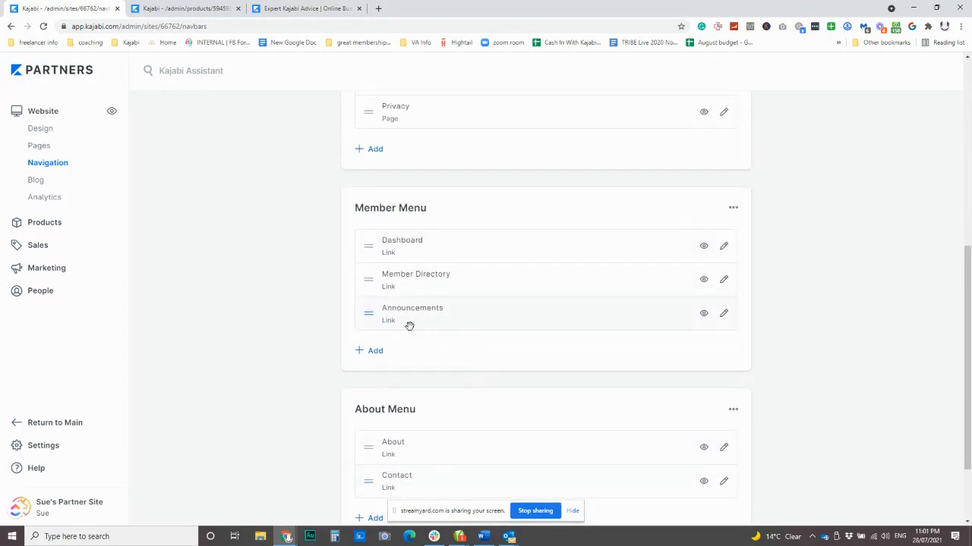
{"action": "scroll", "coordinate": [438, 317], "scroll_direction": "up", "scroll_amount": 2}
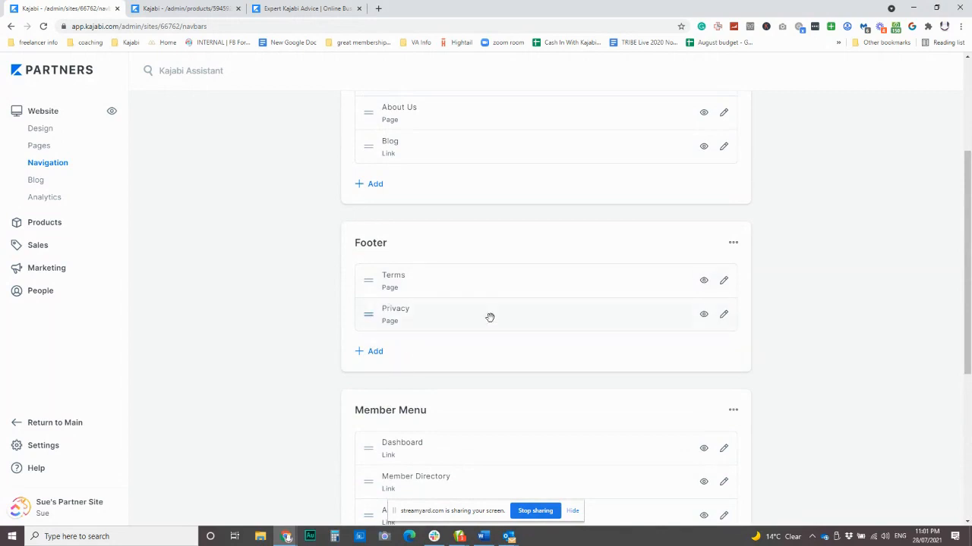
{"action": "scroll", "coordinate": [489, 317], "scroll_direction": "up", "scroll_amount": 2}
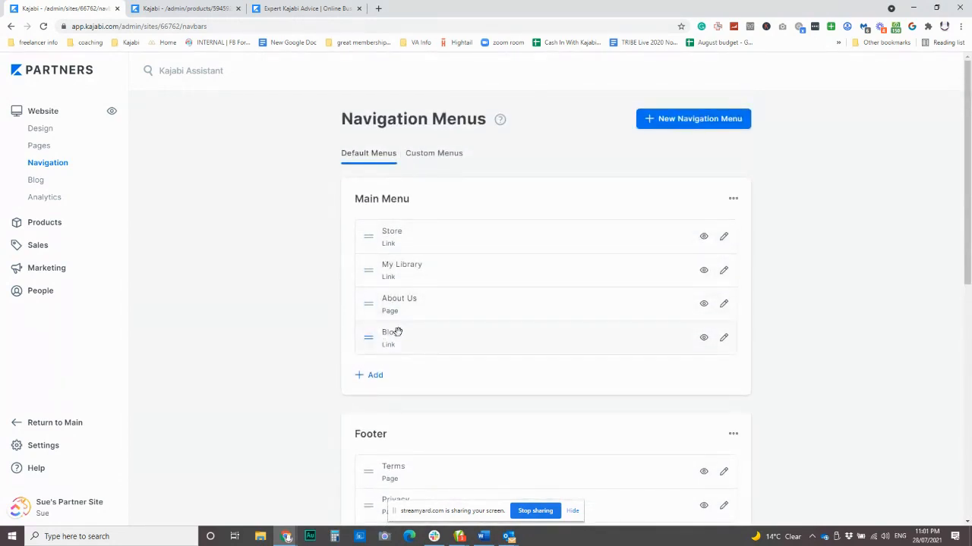
- Show the custom navigation menus and examine the items in Online Course, Page Menu and Dropdown Menu
{"action": "left_click", "coordinate": [445, 156]}
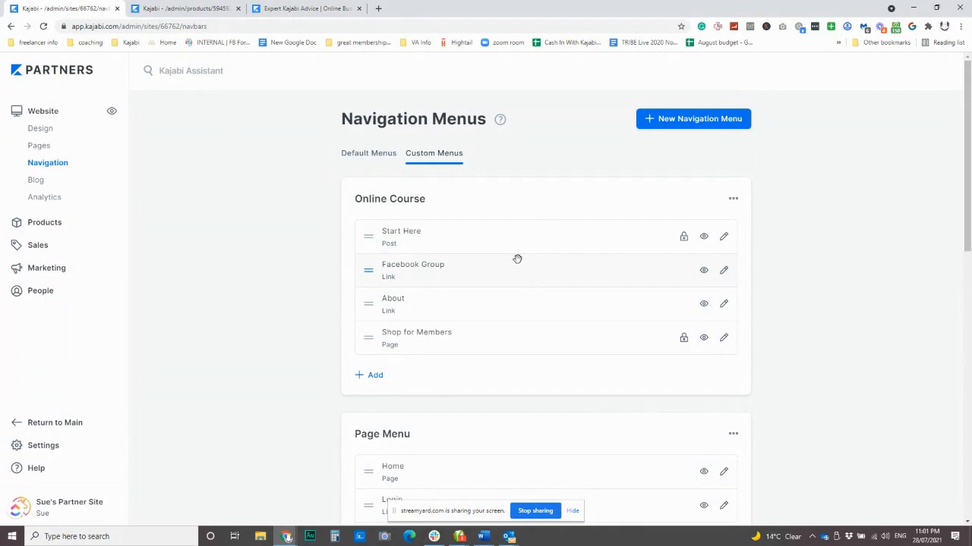
{"action": "scroll", "coordinate": [516, 255], "scroll_direction": "down", "scroll_amount": 3}
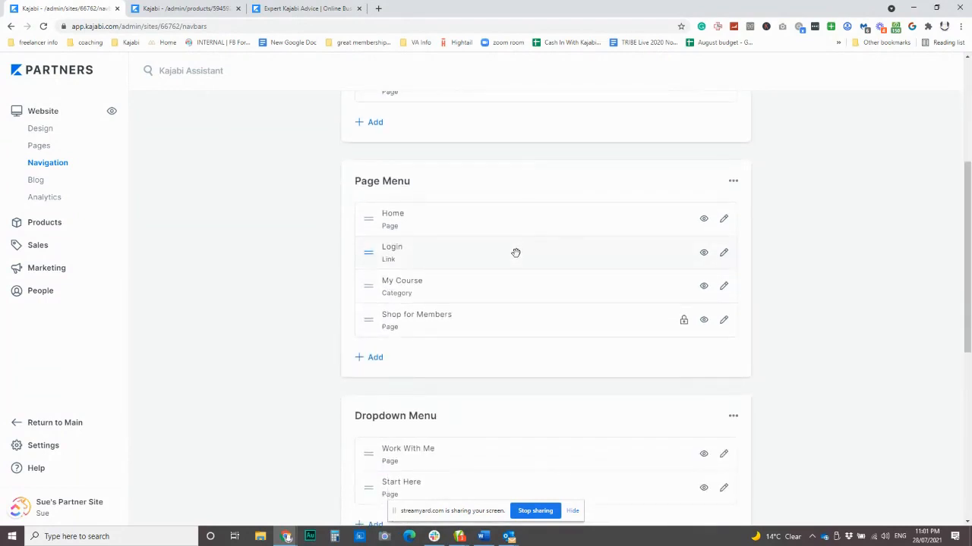
{"action": "scroll", "coordinate": [506, 211], "scroll_direction": "down", "scroll_amount": 1}
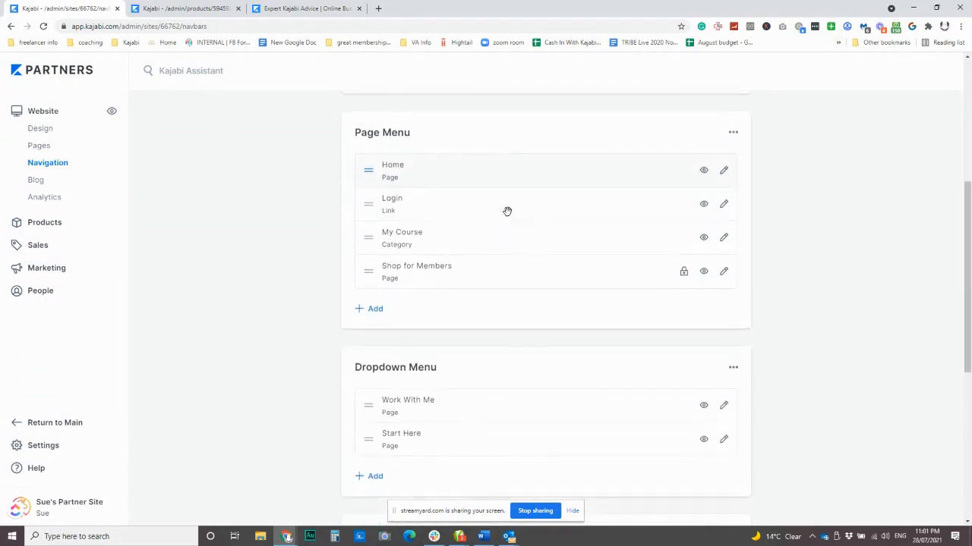
{"action": "scroll", "coordinate": [500, 313], "scroll_direction": "up", "scroll_amount": 1}
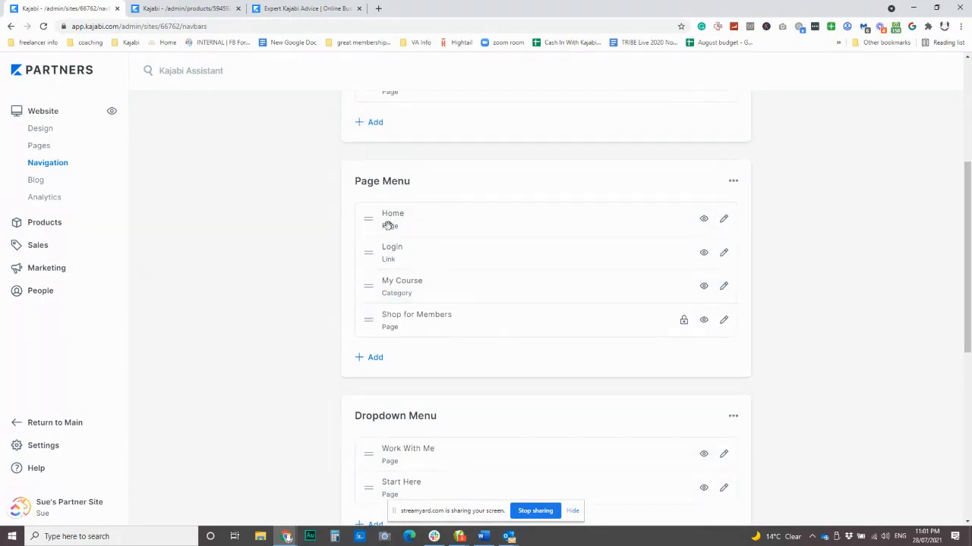
{"action": "scroll", "coordinate": [567, 343], "scroll_direction": "up", "scroll_amount": 5}
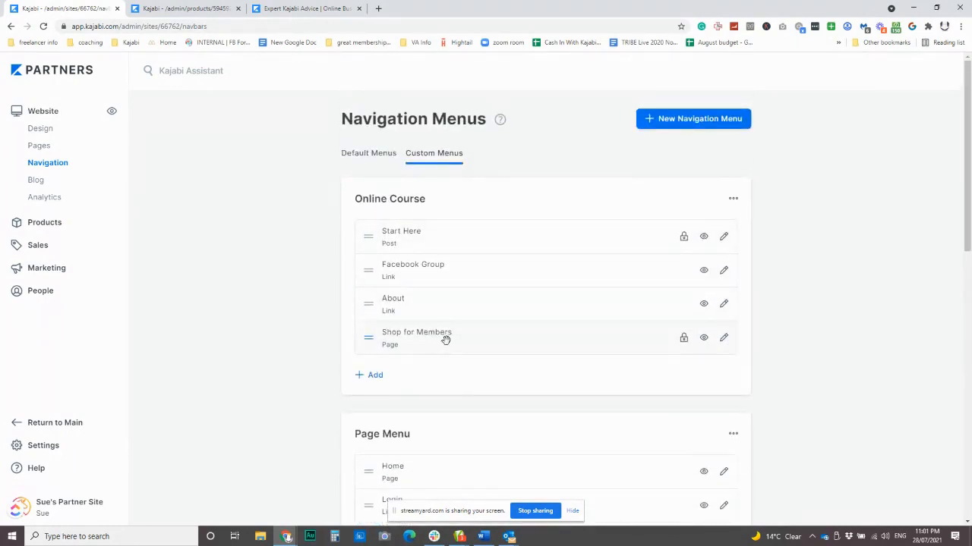
- Create a custom navigation menu titled "New Main Menu" and locate it among the custom menus
{"action": "left_click", "coordinate": [697, 124]}
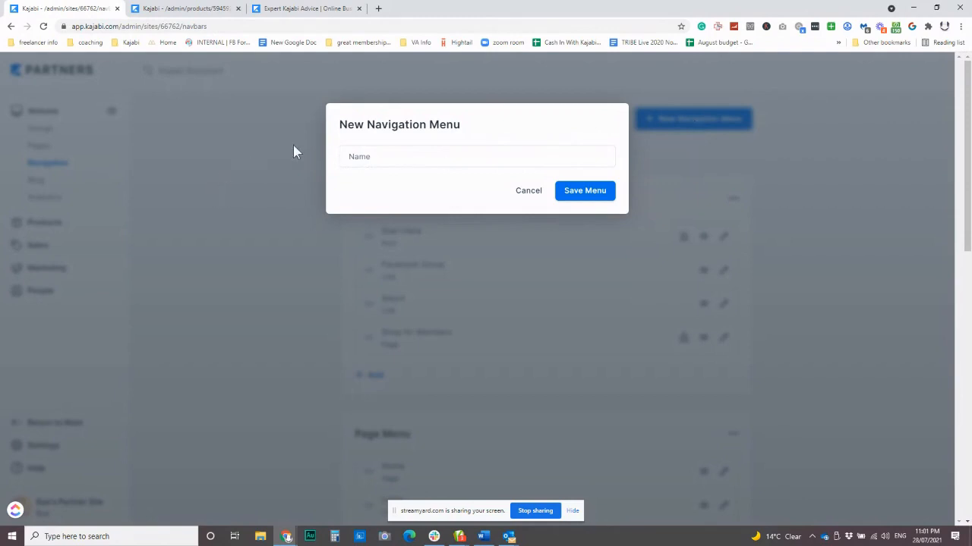
{"action": "left_click", "coordinate": [381, 157]}
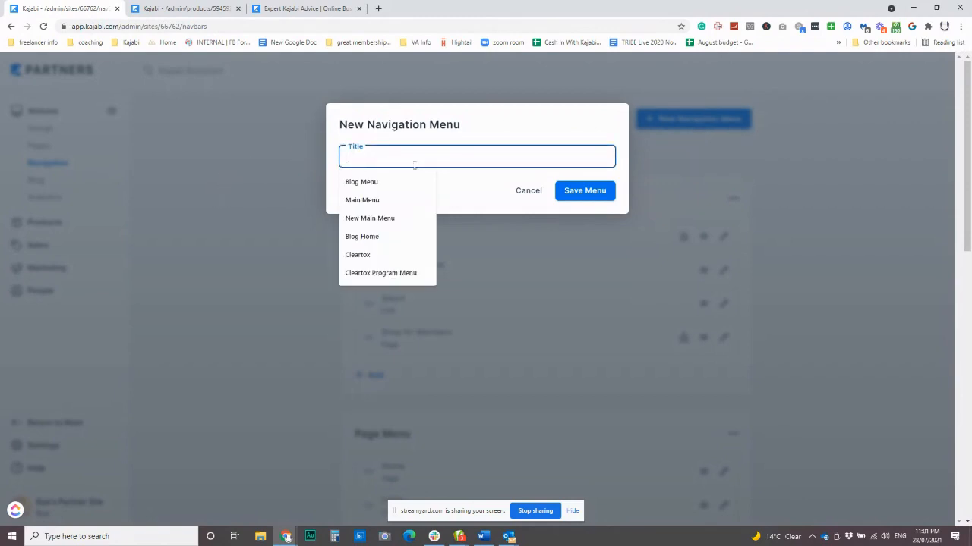
{"action": "left_click", "coordinate": [392, 217]}
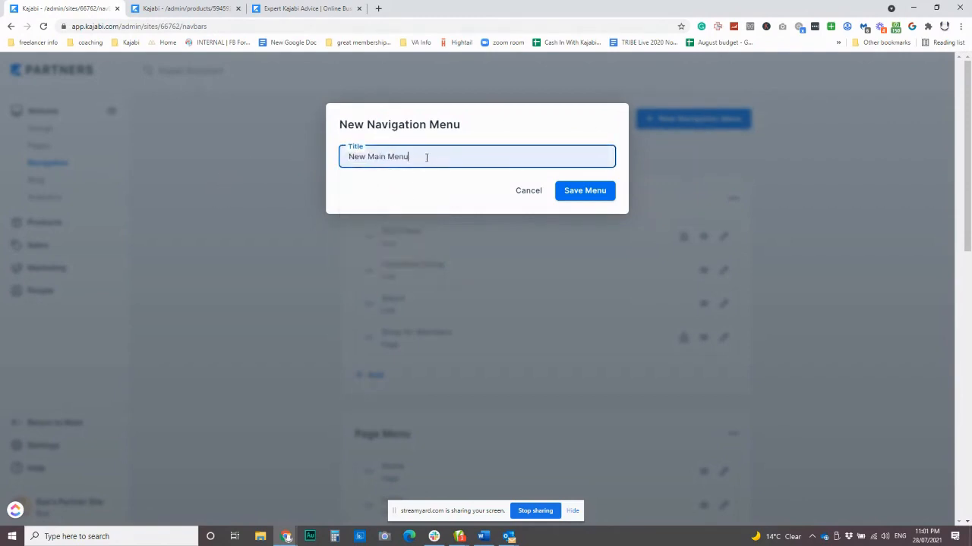
{"action": "left_click", "coordinate": [581, 192]}
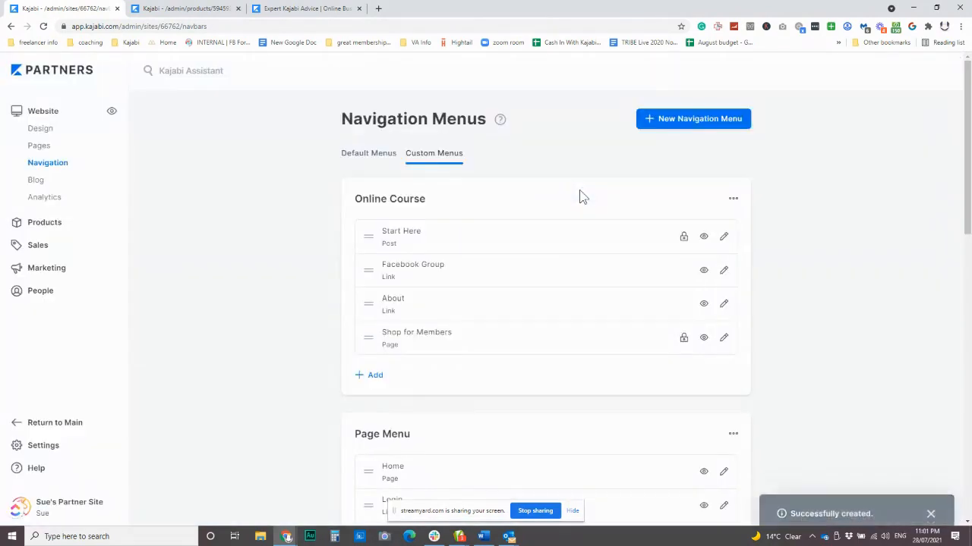
{"action": "scroll", "coordinate": [579, 190], "scroll_direction": "down", "scroll_amount": 10}
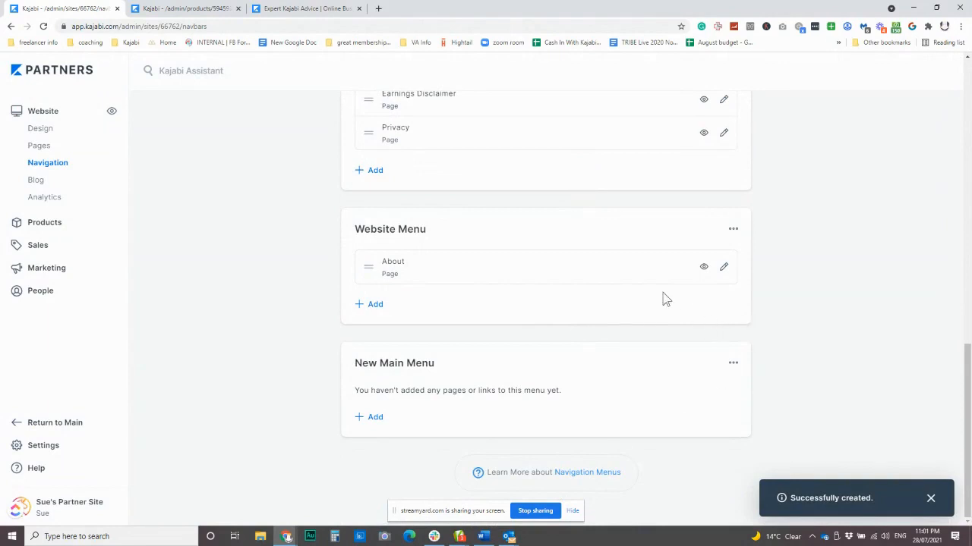
{"action": "scroll", "coordinate": [566, 314], "scroll_direction": "up", "scroll_amount": 10}
{"action": "scroll", "coordinate": [554, 254], "scroll_direction": "down", "scroll_amount": 10}
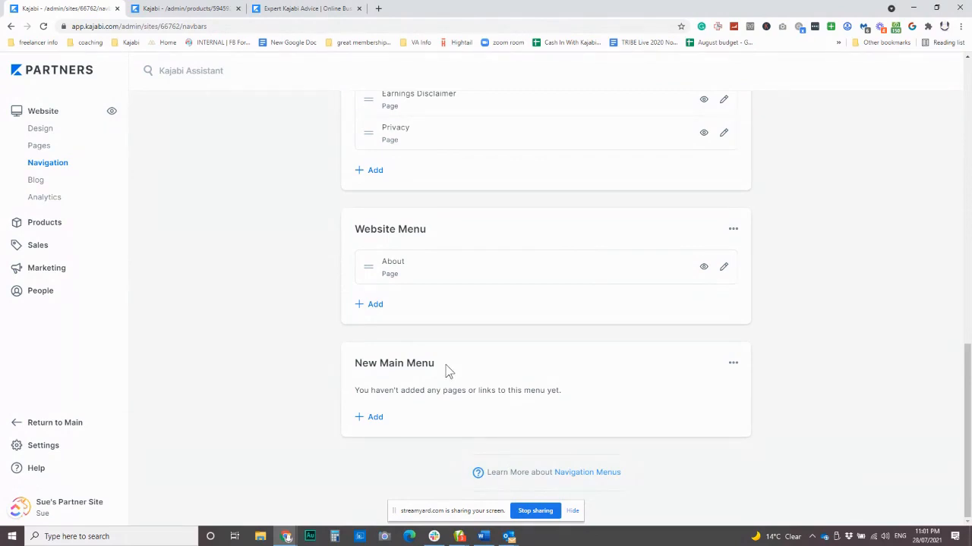
{"action": "left_click", "coordinate": [377, 419]}
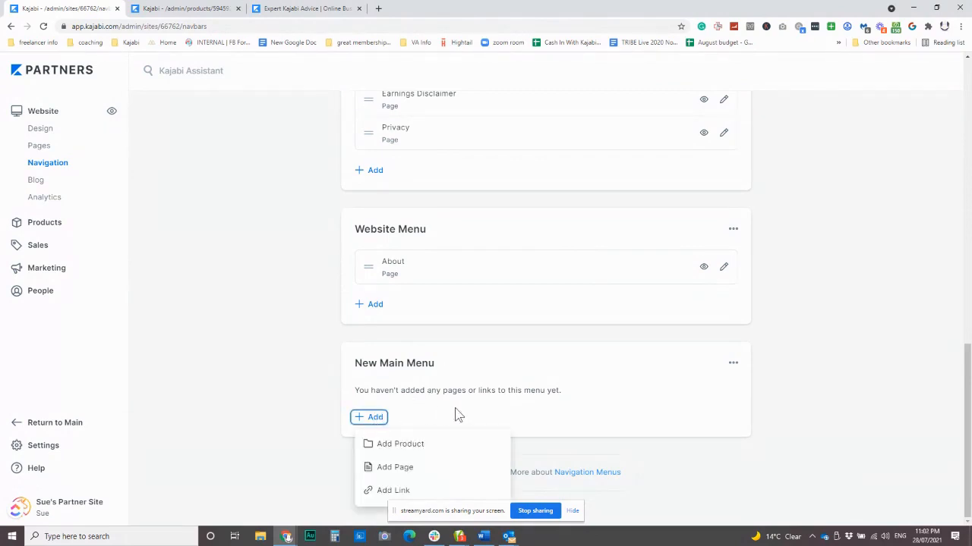
{"action": "left_click", "coordinate": [410, 449]}
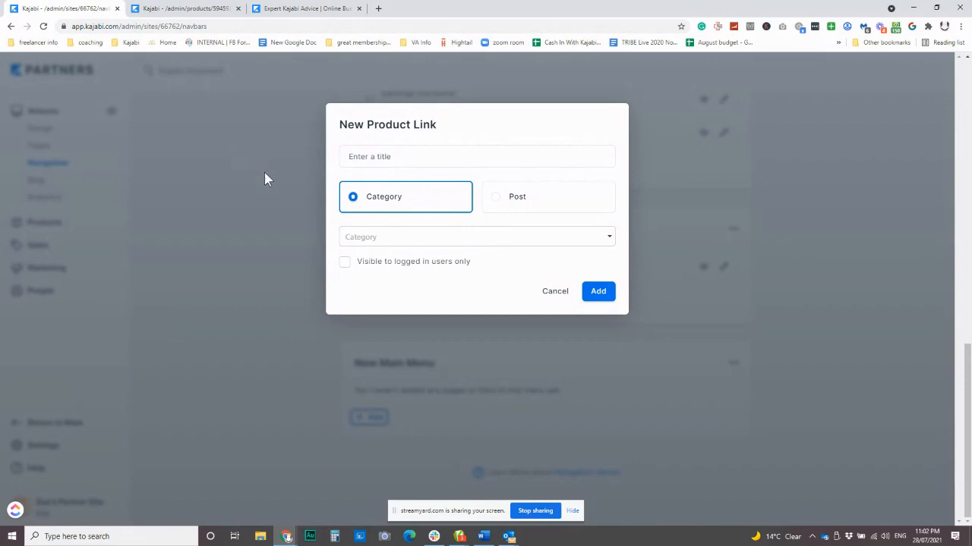
{"action": "left_click", "coordinate": [290, 183]}
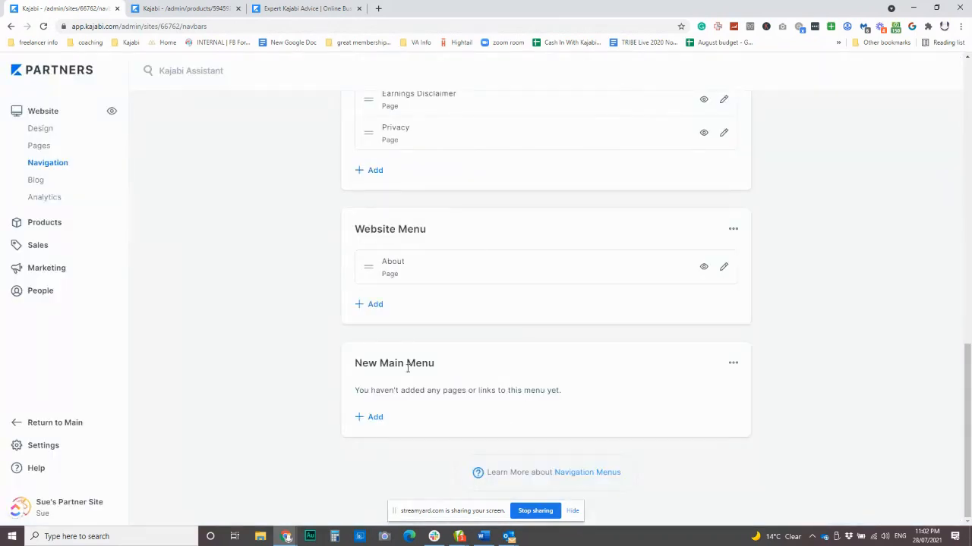
{"action": "left_click", "coordinate": [374, 417]}
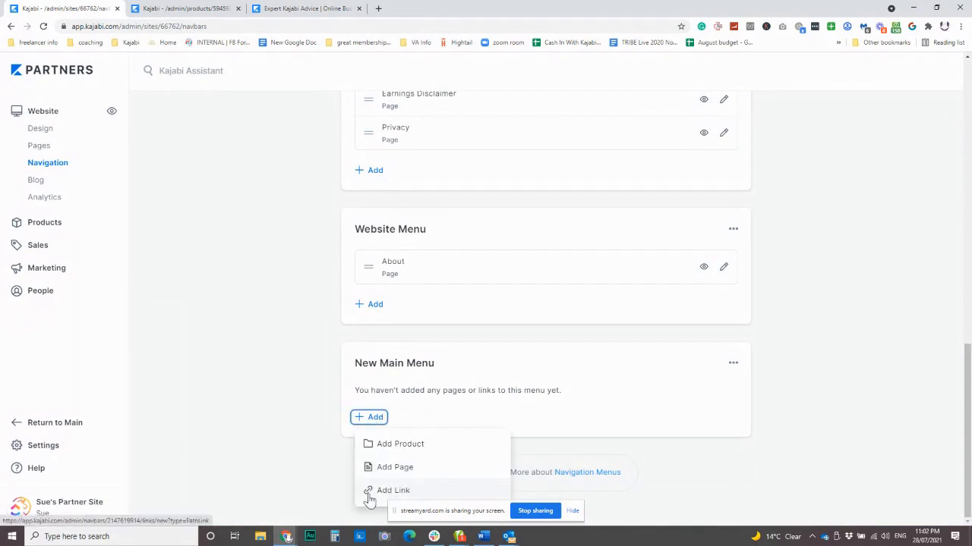
{"action": "left_click", "coordinate": [395, 469]}
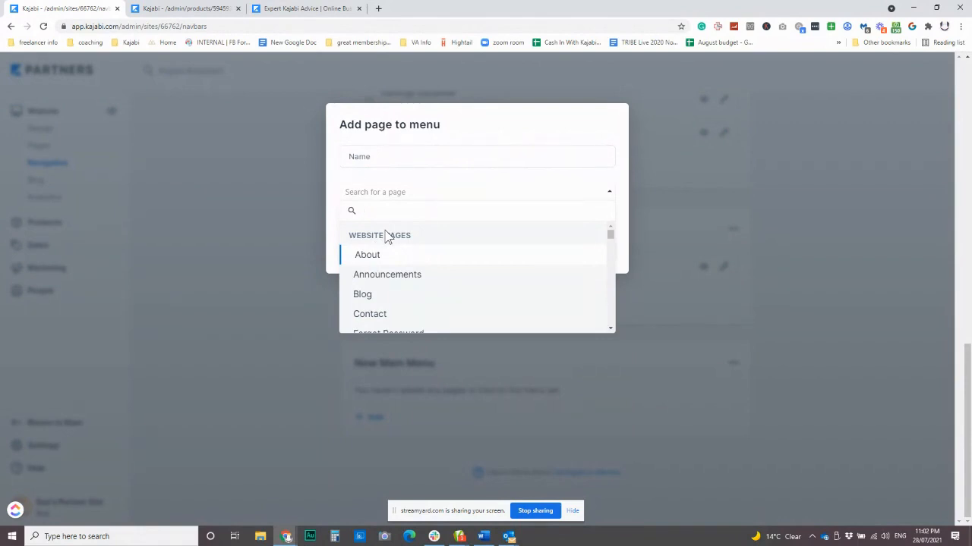
{"action": "scroll", "coordinate": [463, 284], "scroll_direction": "down", "scroll_amount": 4}
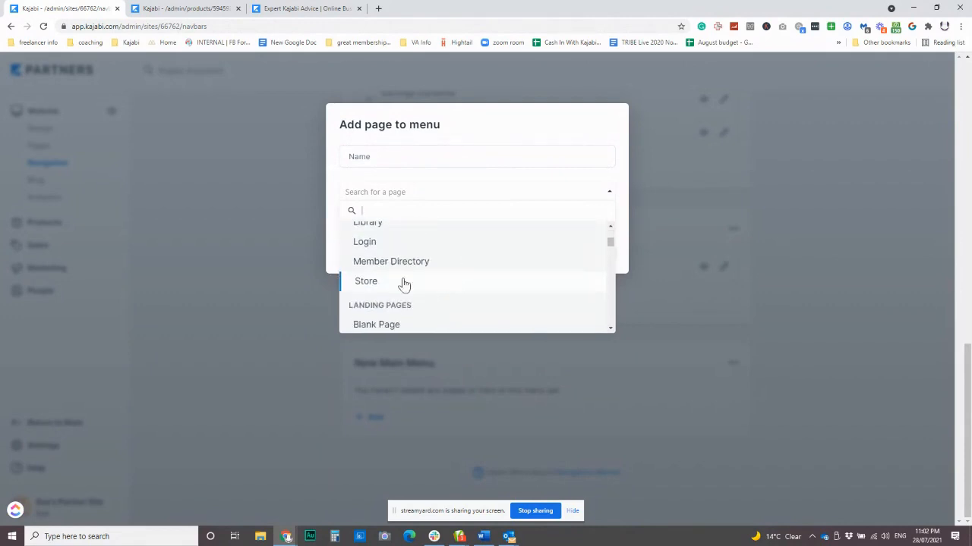
{"action": "scroll", "coordinate": [403, 284], "scroll_direction": "down", "scroll_amount": 3}
{"action": "scroll", "coordinate": [412, 282], "scroll_direction": "up", "scroll_amount": 2}
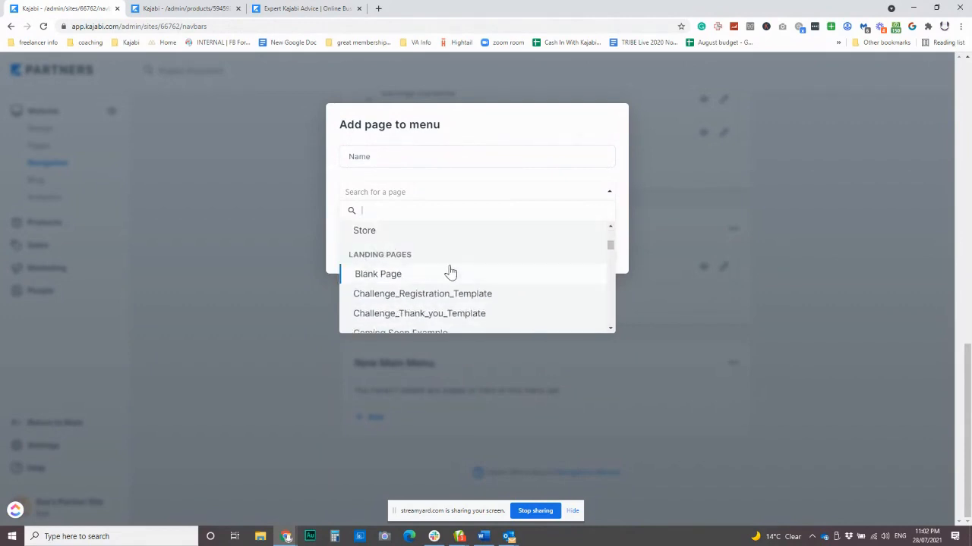
{"action": "scroll", "coordinate": [419, 263], "scroll_direction": "down", "scroll_amount": 1}
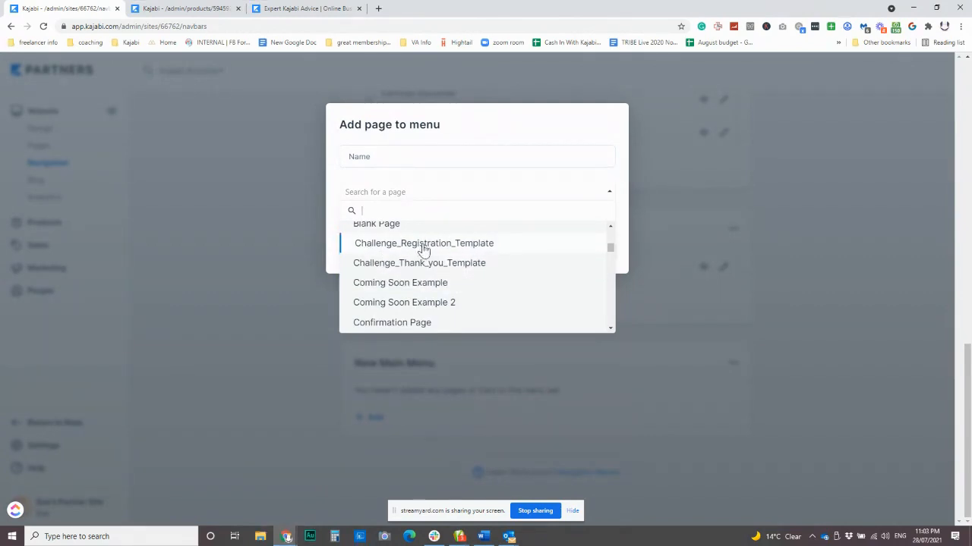
{"action": "scroll", "coordinate": [480, 295], "scroll_direction": "down", "scroll_amount": 2}
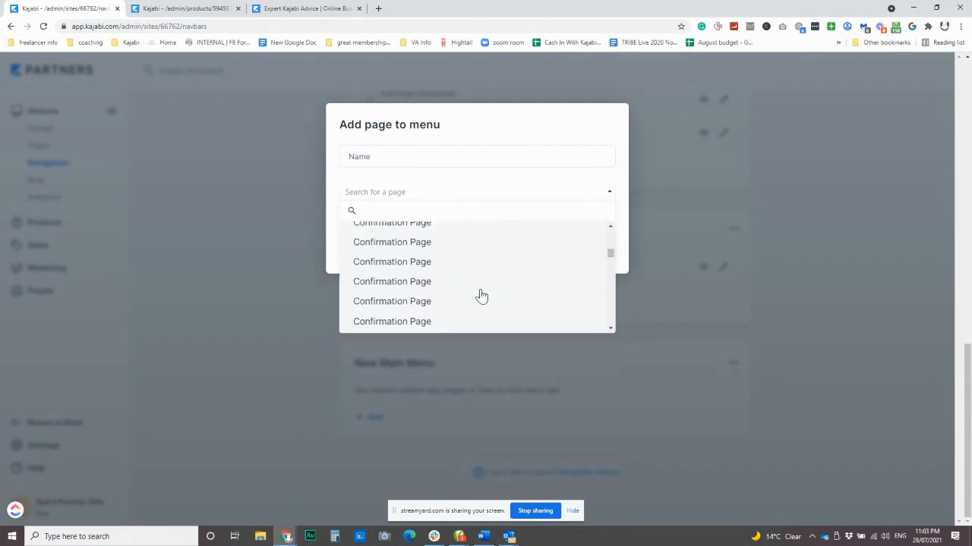
{"action": "scroll", "coordinate": [481, 295], "scroll_direction": "up", "scroll_amount": 2}
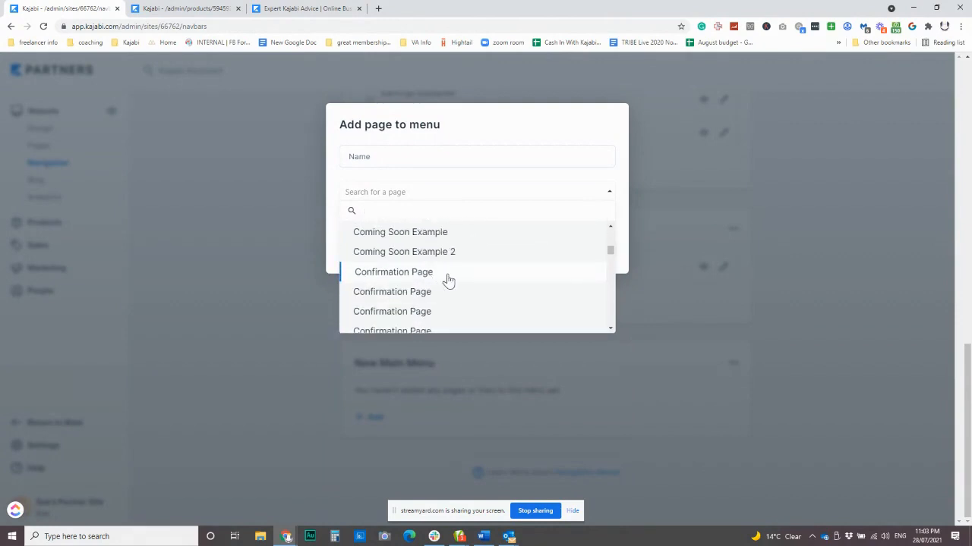
{"action": "scroll", "coordinate": [449, 279], "scroll_direction": "down", "scroll_amount": 2}
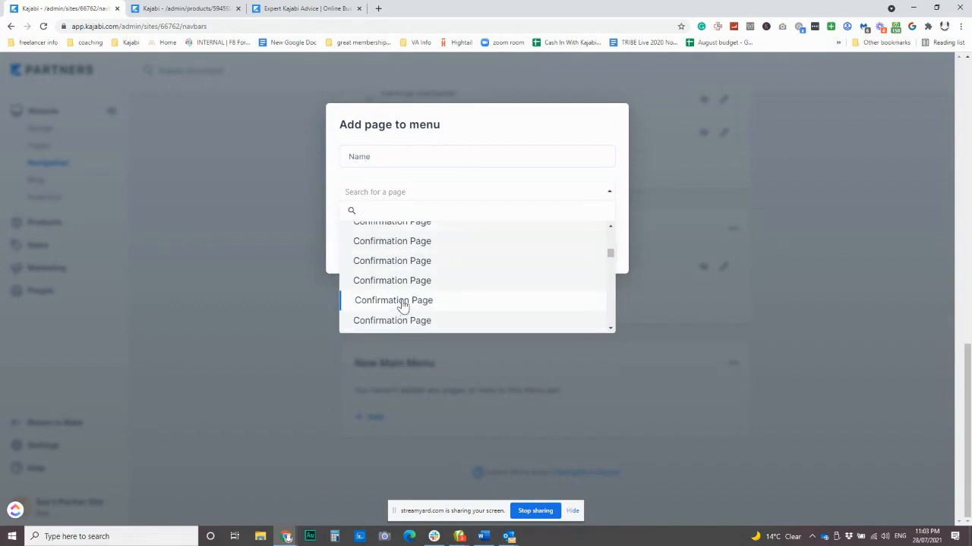
{"action": "scroll", "coordinate": [401, 302], "scroll_direction": "down", "scroll_amount": 3}
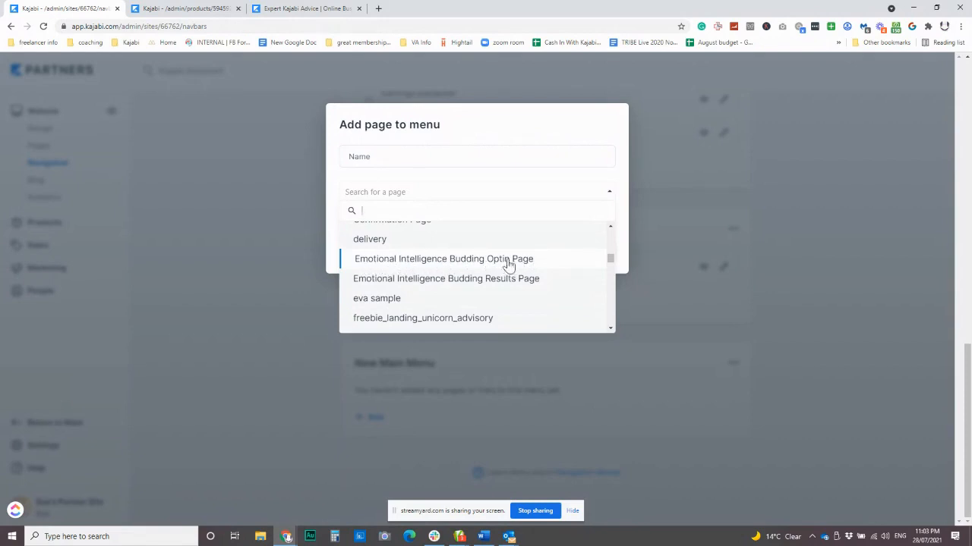
{"action": "left_click", "coordinate": [455, 267]}
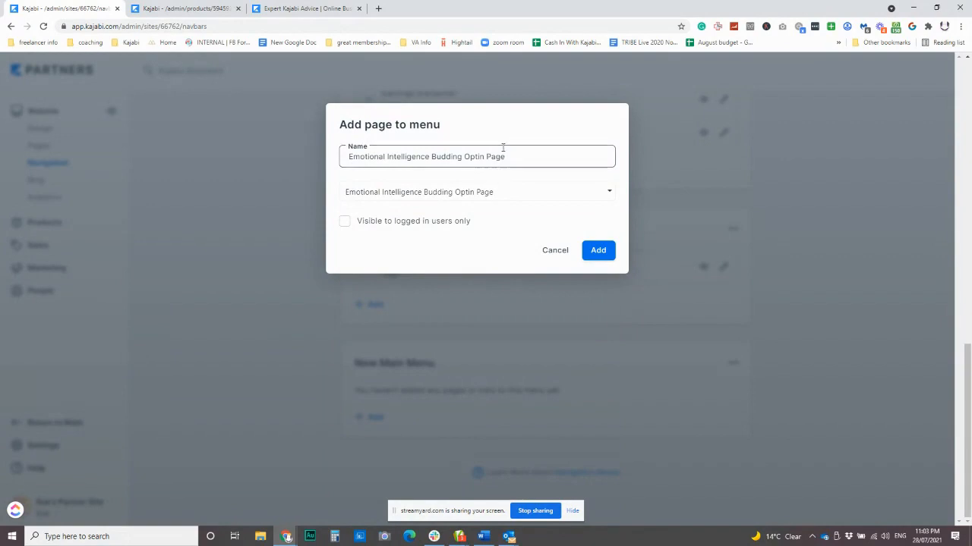
{"action": "left_click_drag", "start_coordinate": [523, 155], "coordinate": [318, 159]}
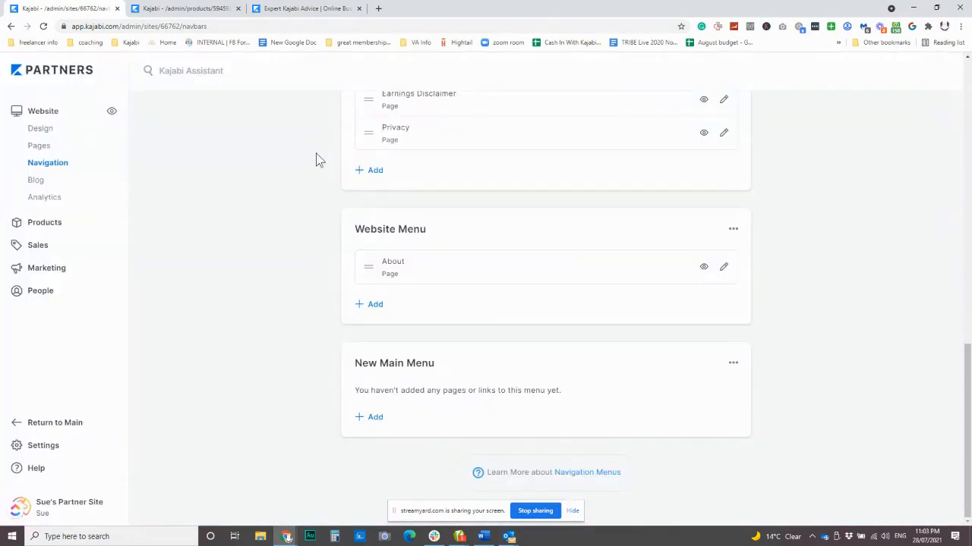
- Start a page item in New Main Menu and search "emo" to choose the Emotional Intelligence Budding Optin Page
{"action": "left_click", "coordinate": [370, 418]}
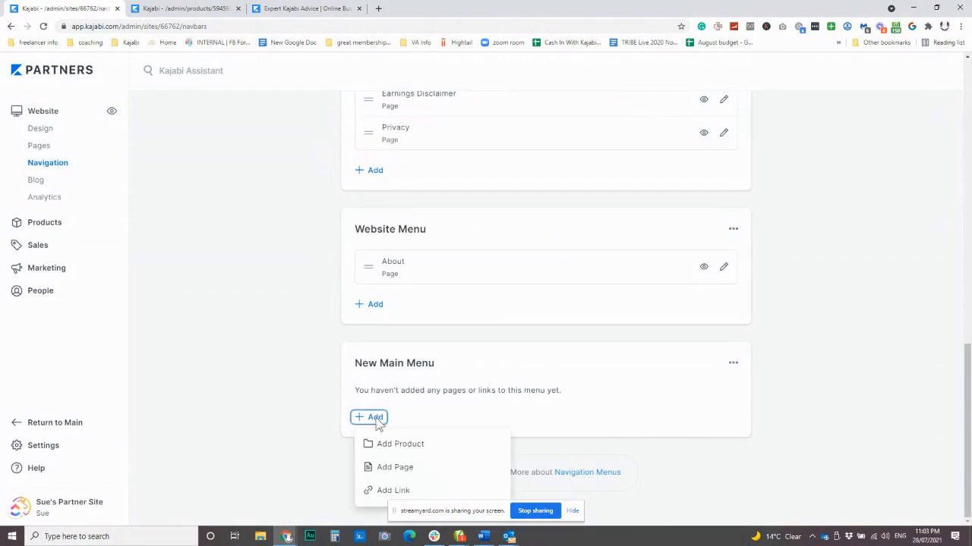
{"action": "left_click", "coordinate": [395, 468]}
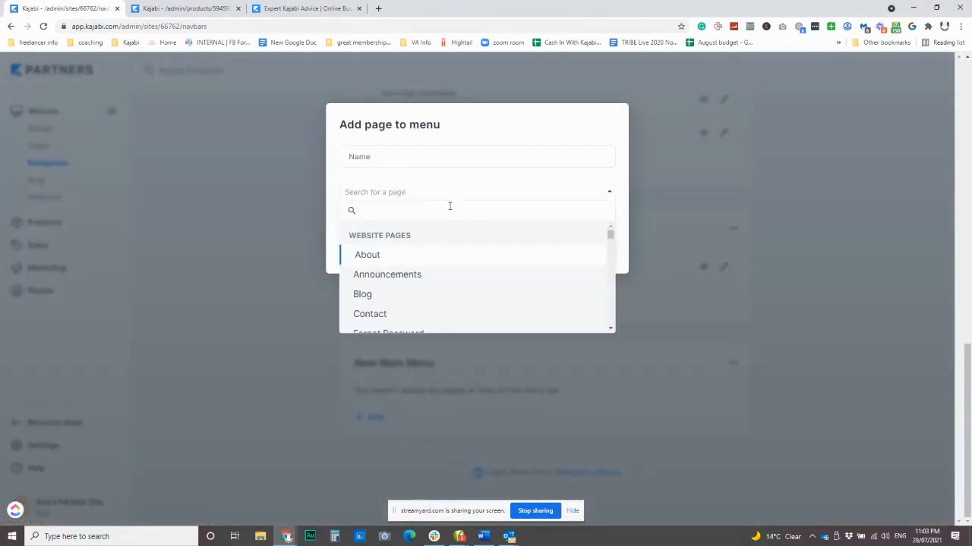
{"action": "type", "text": "emo"}
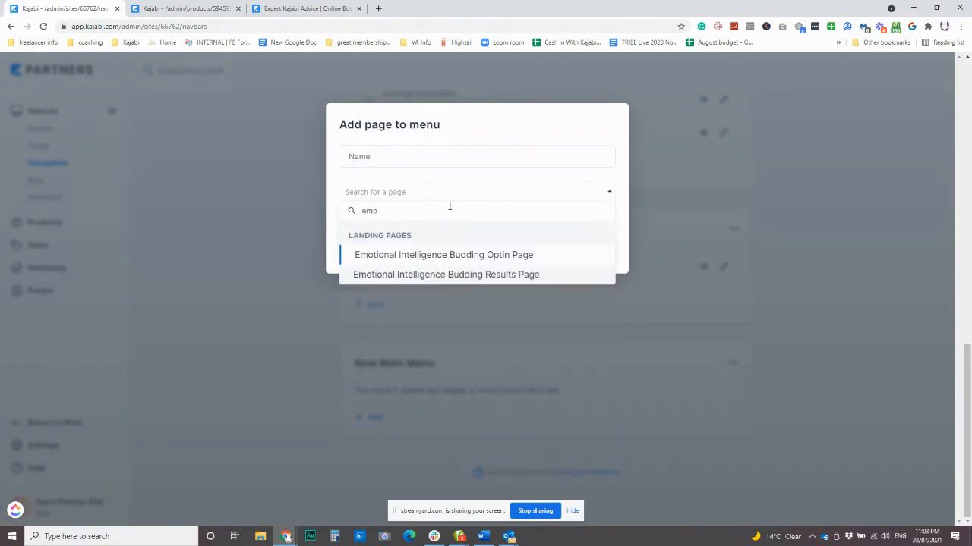
{"action": "left_click", "coordinate": [445, 256]}
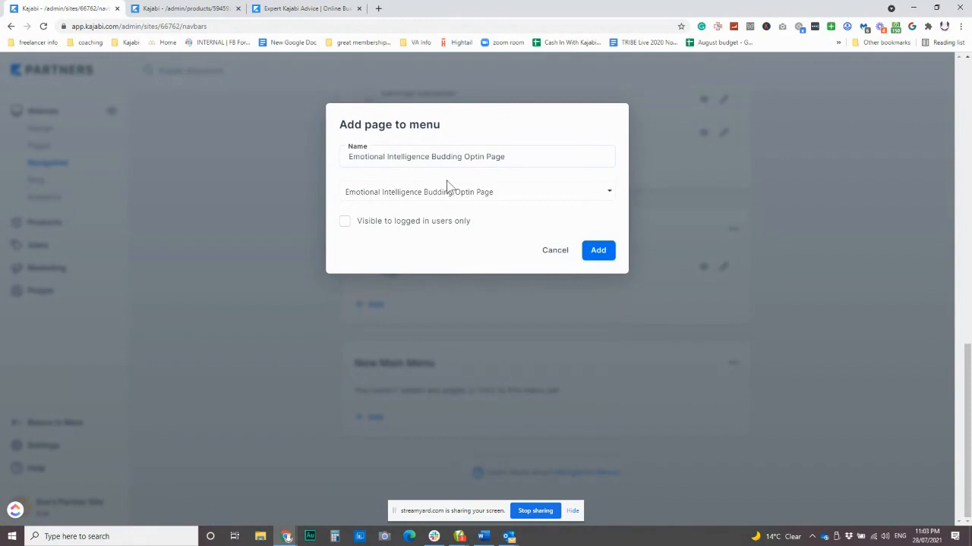
- Name the page item "Take The Quiz" and add it to New Main Menu
{"action": "left_click", "coordinate": [425, 156]}
{"action": "left_click_drag", "start_coordinate": [359, 156], "coordinate": [504, 159]}
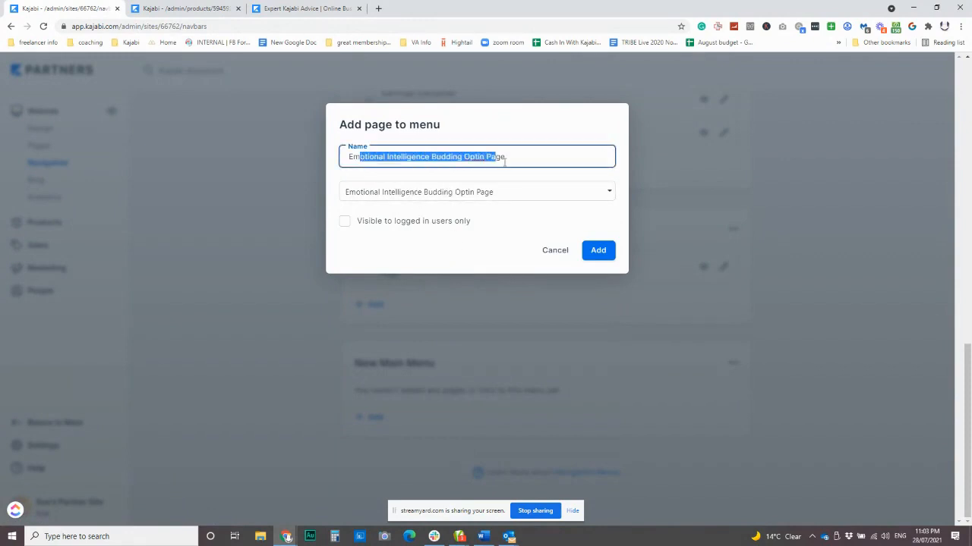
{"action": "key", "text": "BackSpace"}
{"action": "key", "text": "BackSpace"}
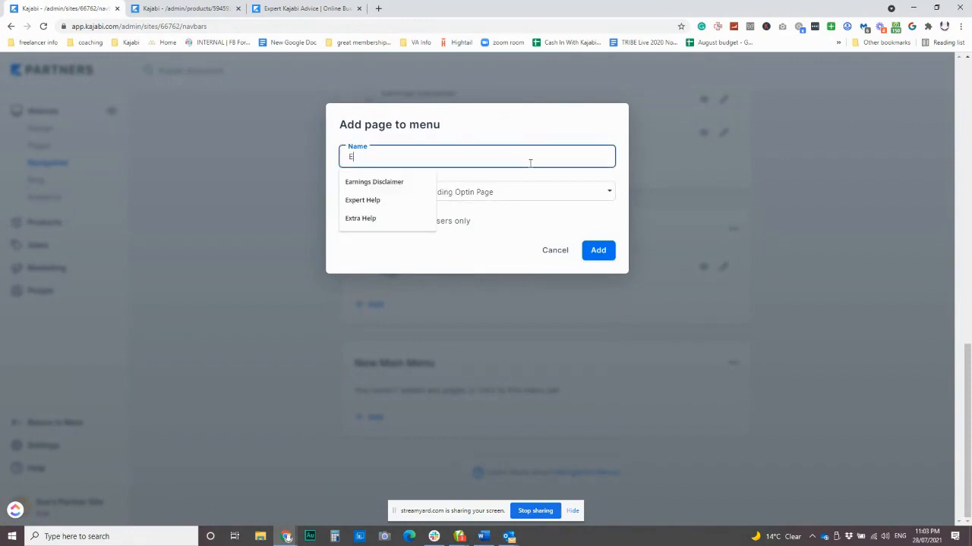
{"action": "type", "text": "Q"}
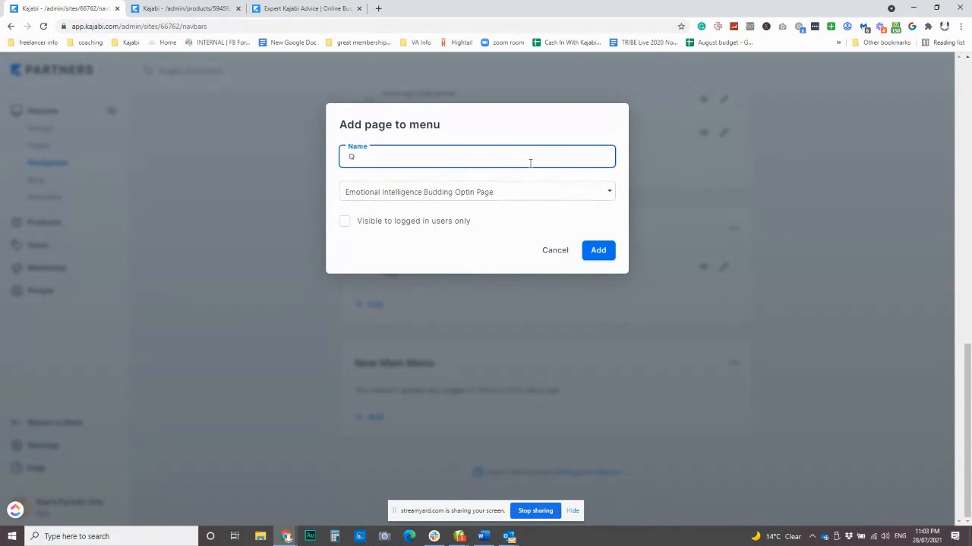
{"action": "type", "text": "Take the"}
{"action": "key", "text": "BackSpace"}
{"action": "type", "text": "T"}
{"action": "left_click", "coordinate": [605, 260]}
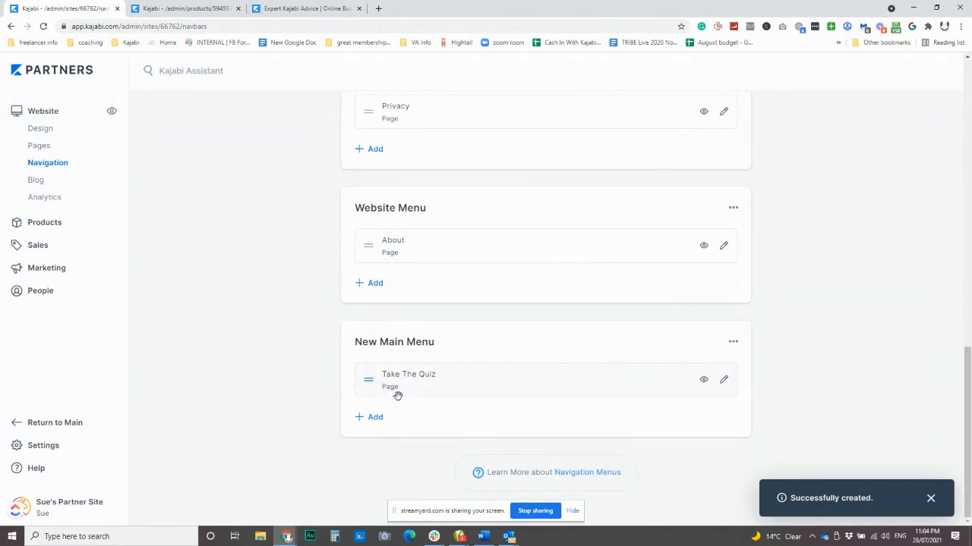
- Add a link titled "Login" with the path /login to New Main Menu
{"action": "left_click", "coordinate": [374, 418]}
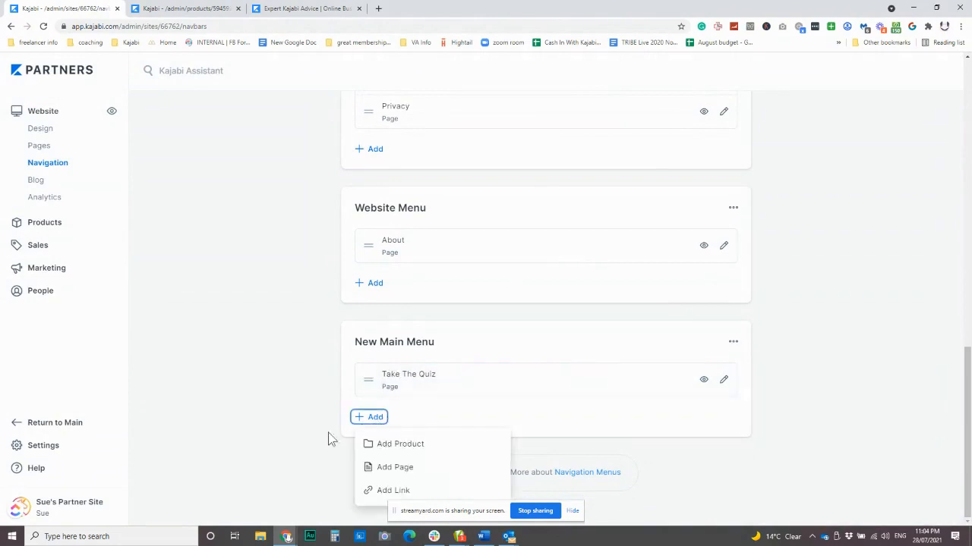
{"action": "left_click", "coordinate": [382, 492]}
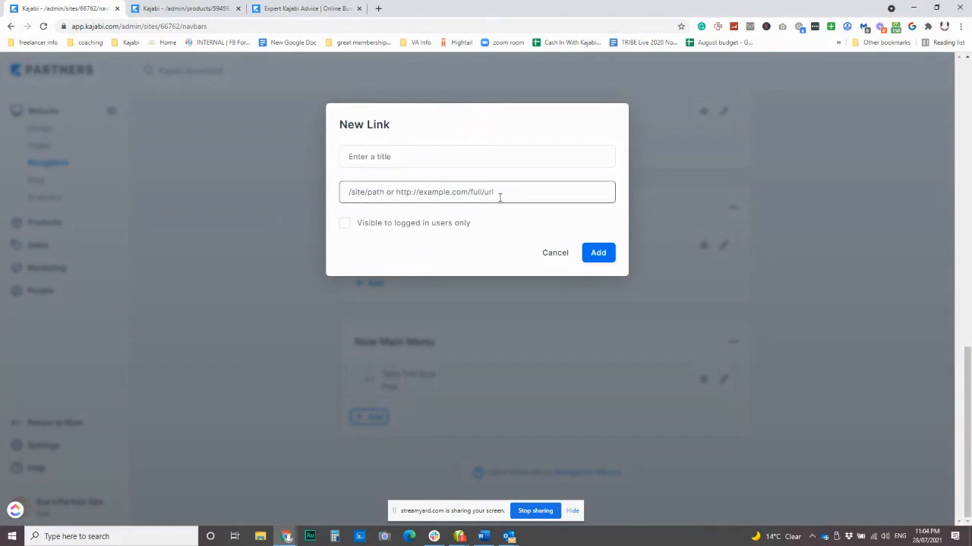
{"action": "left_click", "coordinate": [353, 194]}
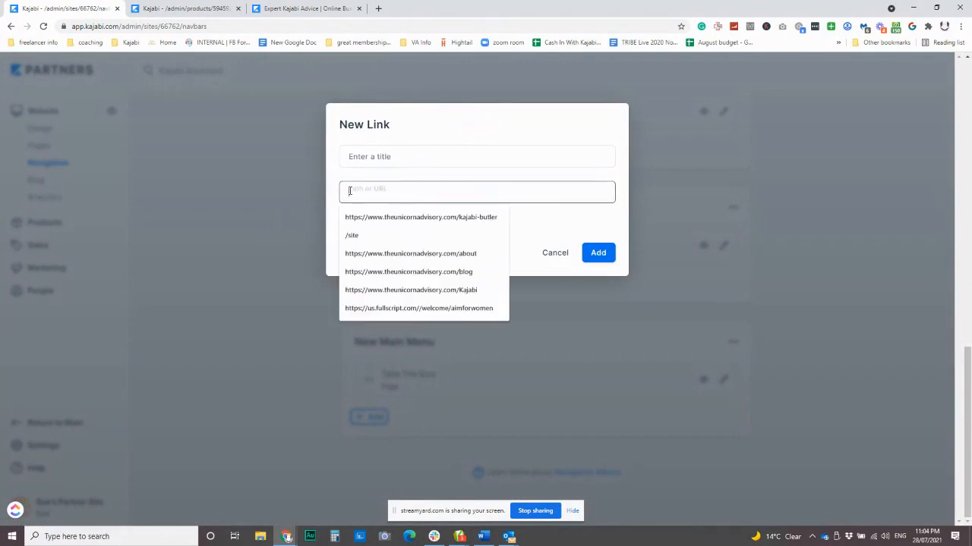
{"action": "type", "text": "/login"}
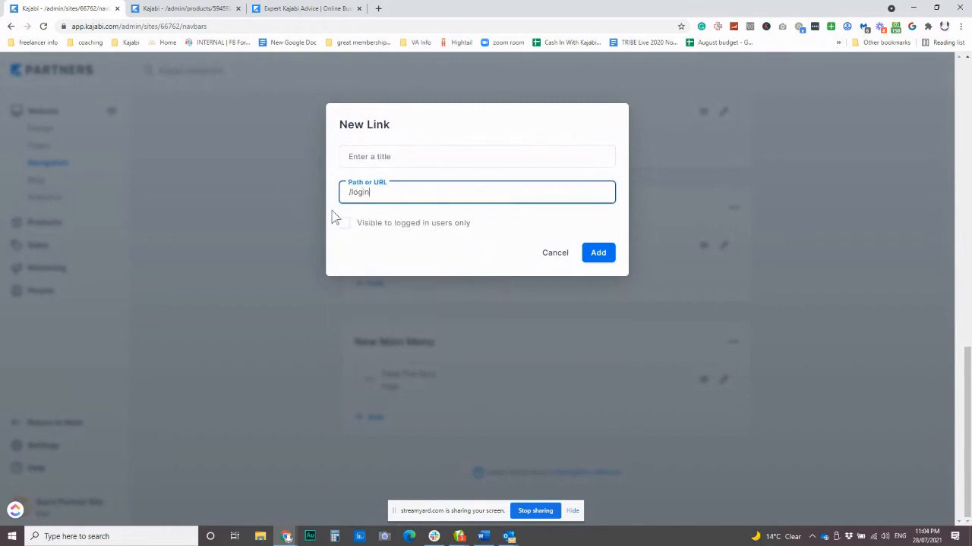
{"action": "left_click", "coordinate": [401, 152]}
{"action": "type", "text": "Login"}
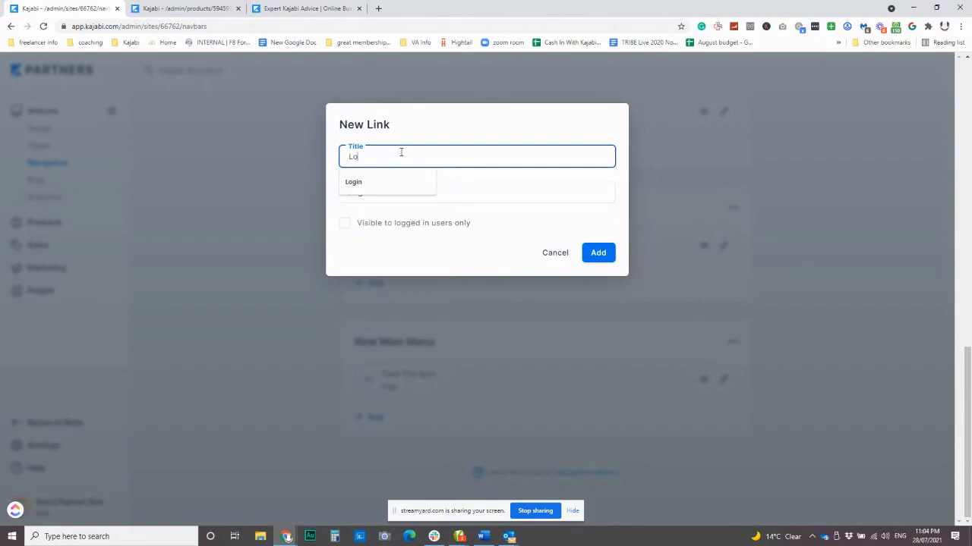
{"action": "left_click", "coordinate": [598, 252]}
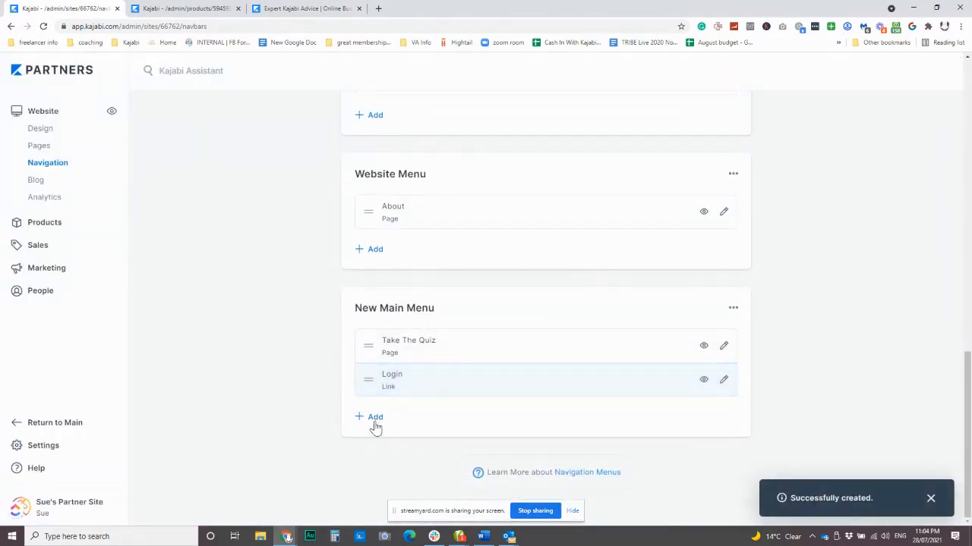
{"action": "left_click", "coordinate": [374, 419]}
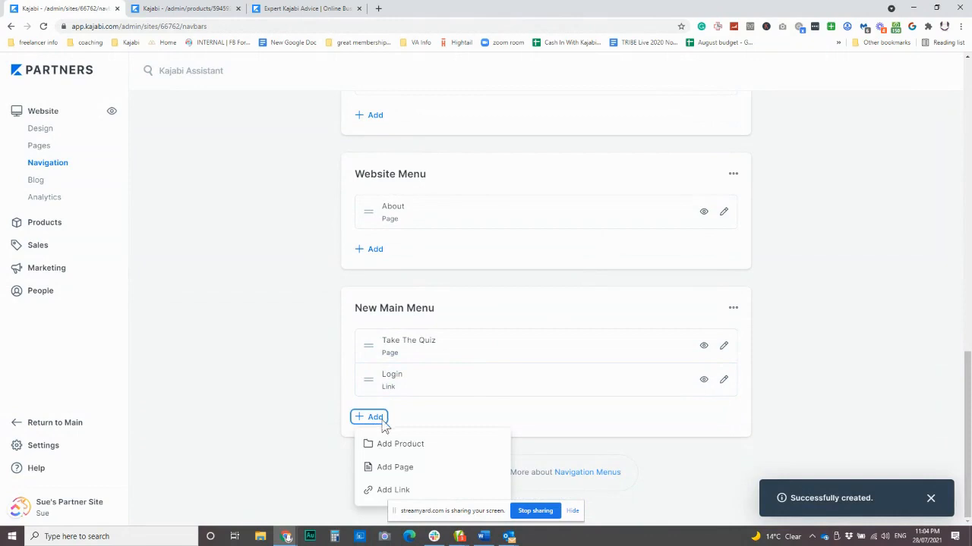
{"action": "left_click", "coordinate": [380, 491]}
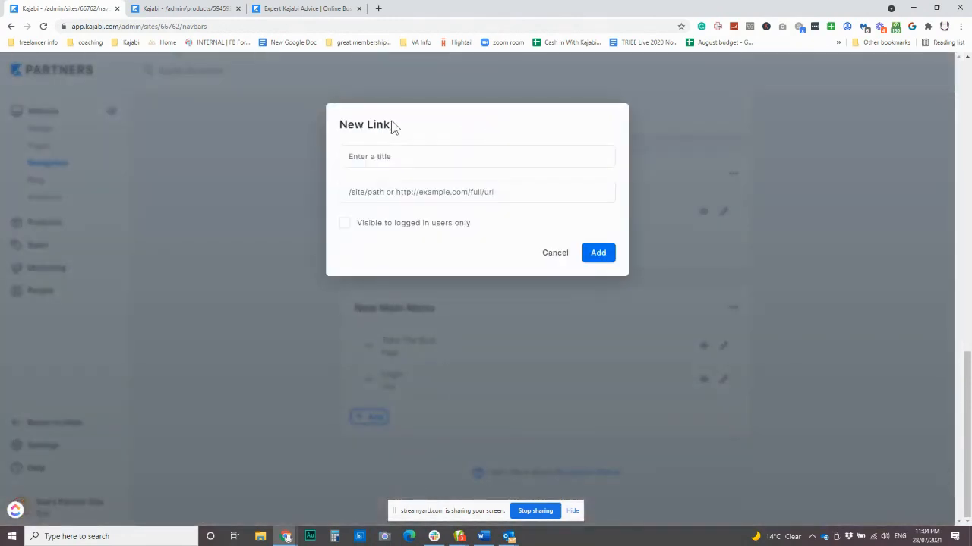
{"action": "left_click", "coordinate": [412, 157]}
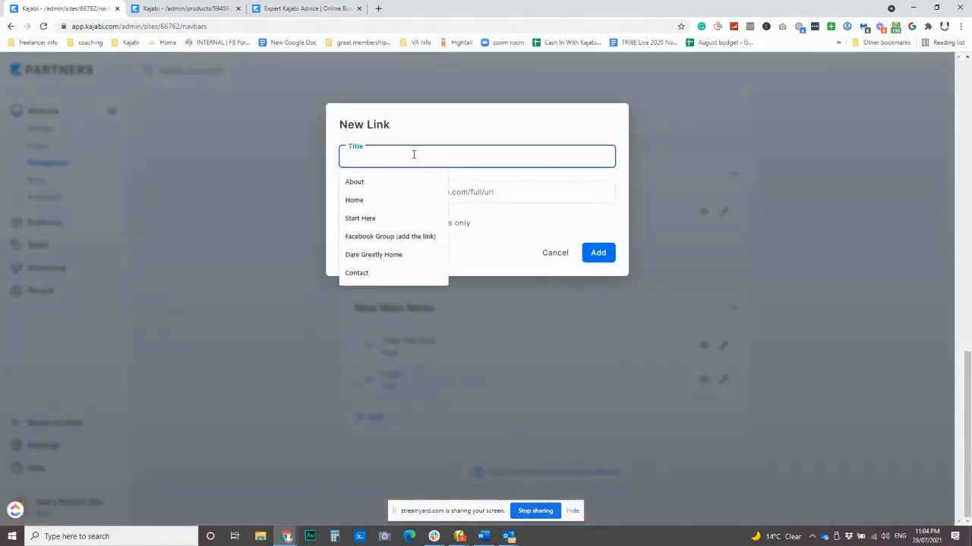
{"action": "type", "text": "Join the FB Group"}
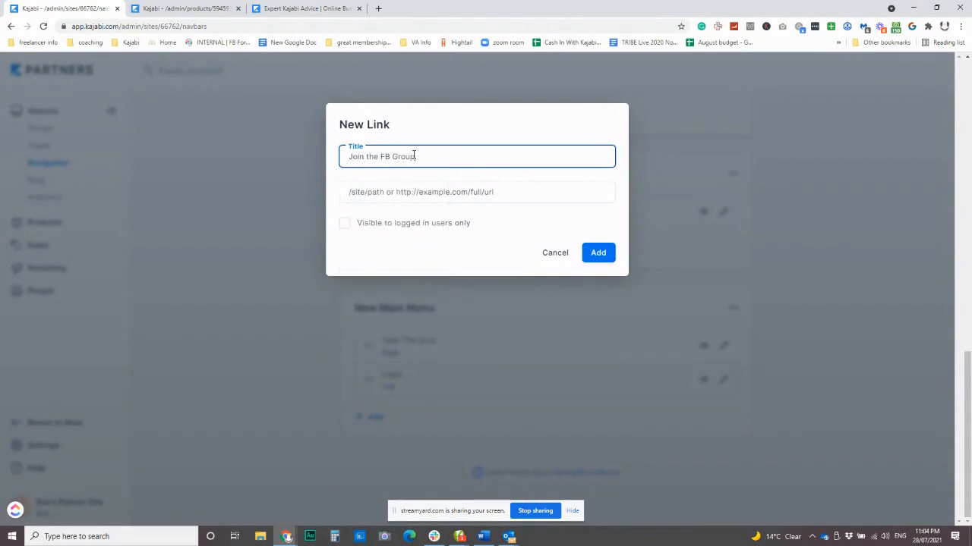
{"action": "left_click", "coordinate": [411, 197]}
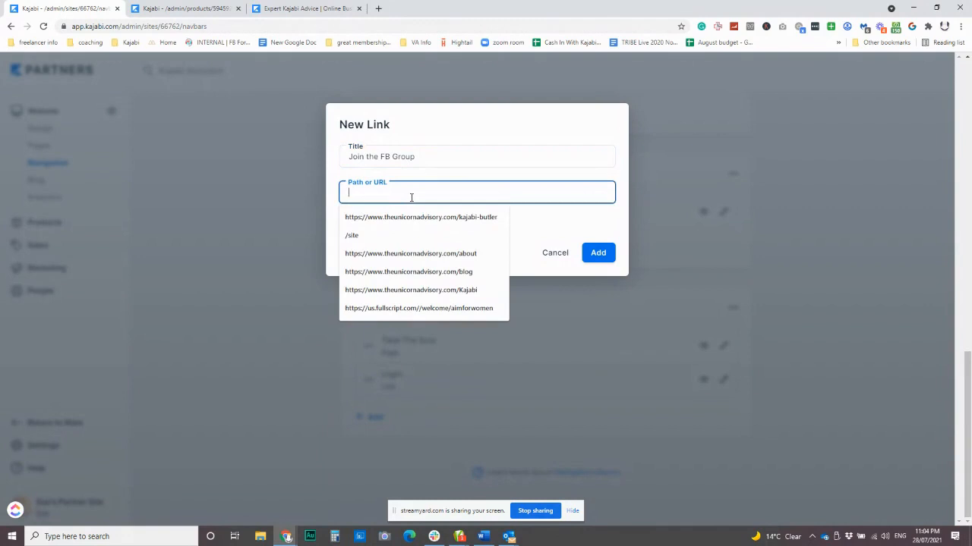
{"action": "left_click", "coordinate": [407, 252]}
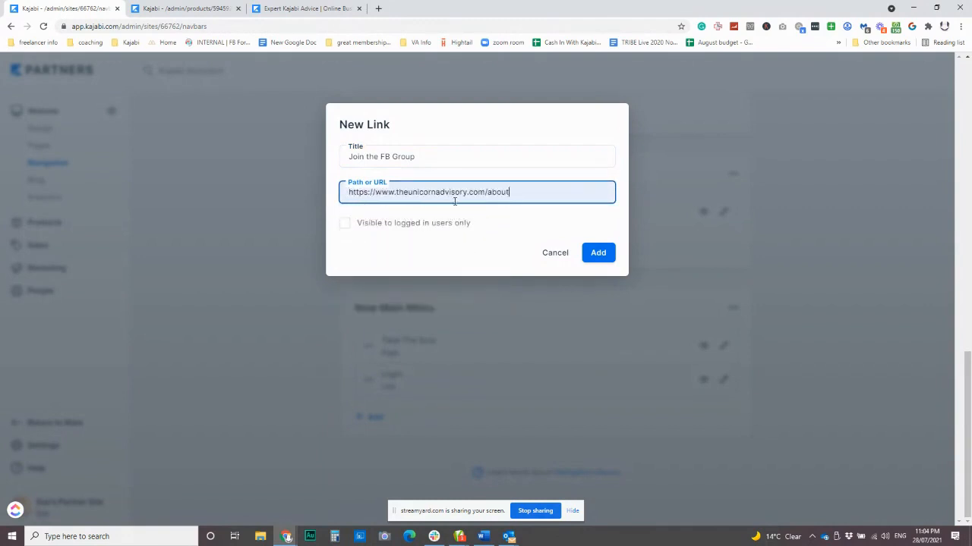
{"action": "left_click_drag", "start_coordinate": [514, 192], "coordinate": [377, 193]}
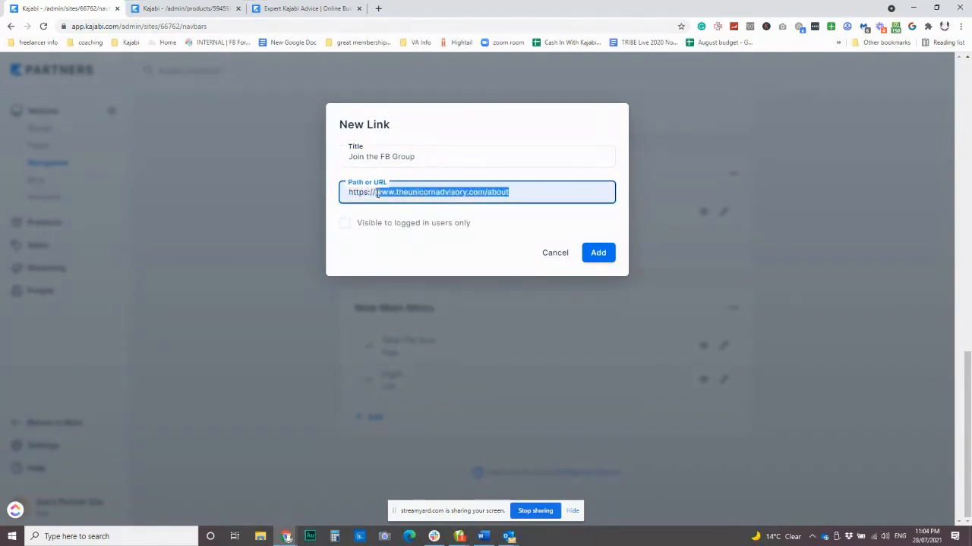
{"action": "type", "text": "facebo"}
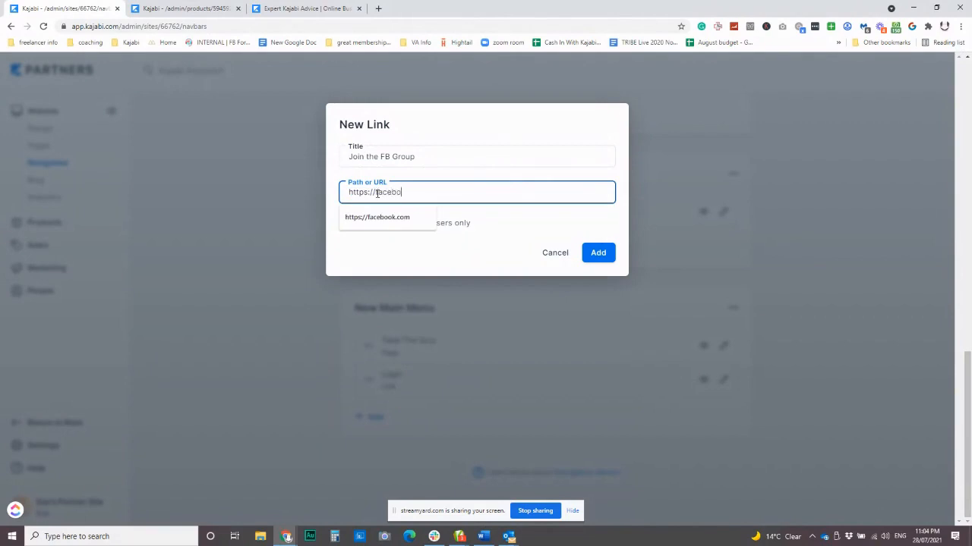
{"action": "type", "text": "ok.com/grou"}
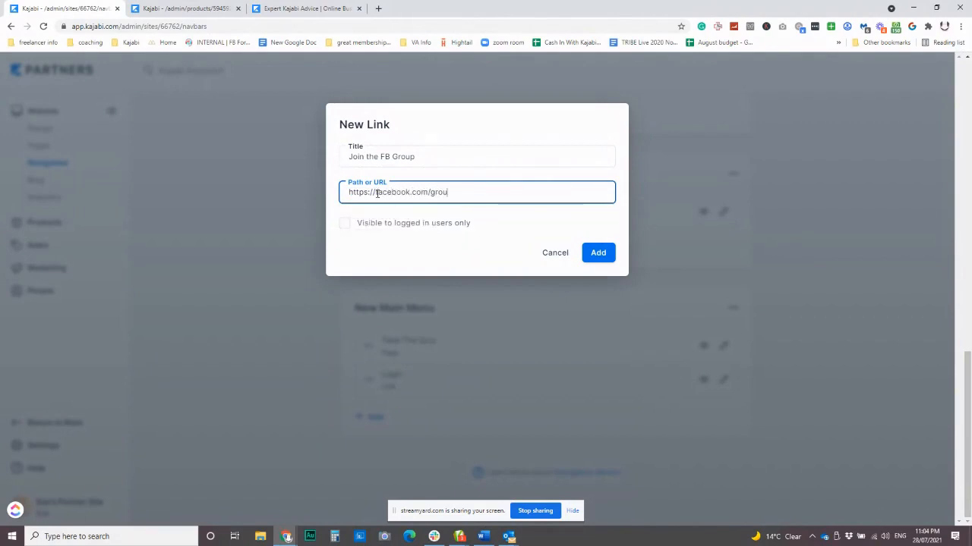
{"action": "type", "text": "ps/cashinwithkajabi"}
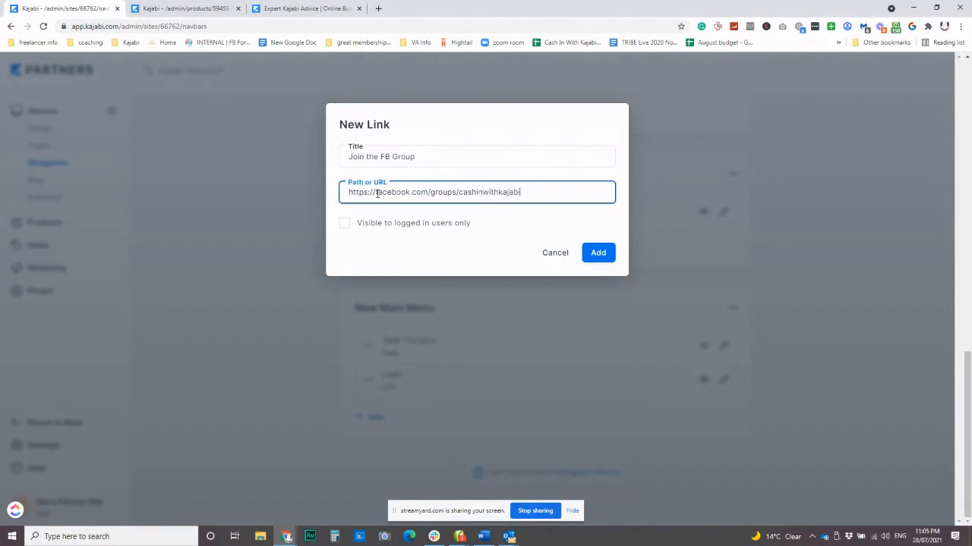
{"action": "left_click", "coordinate": [599, 255]}
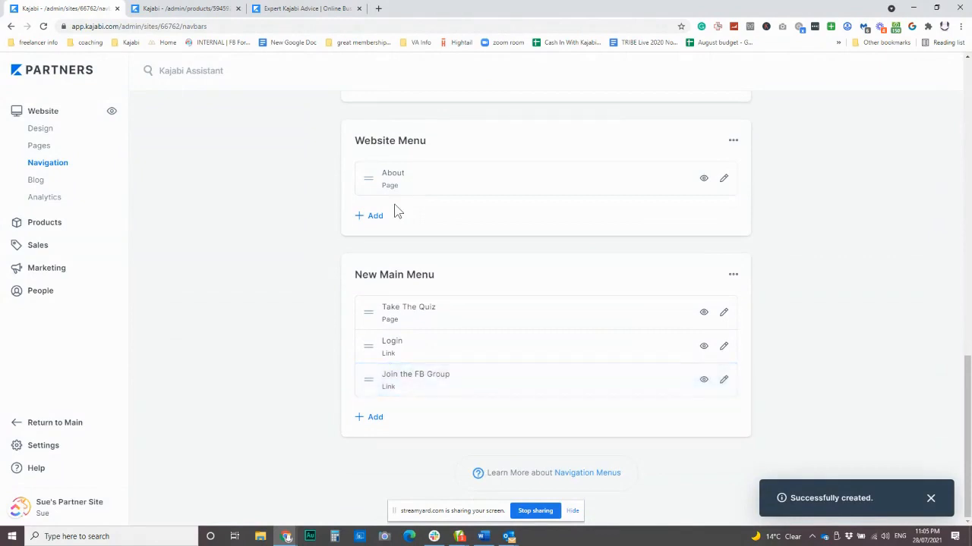
- Start another page item in New Main Menu and choose the RD_Fern_Homepage landing page for it
{"action": "left_click", "coordinate": [378, 418]}
{"action": "left_click", "coordinate": [383, 467]}
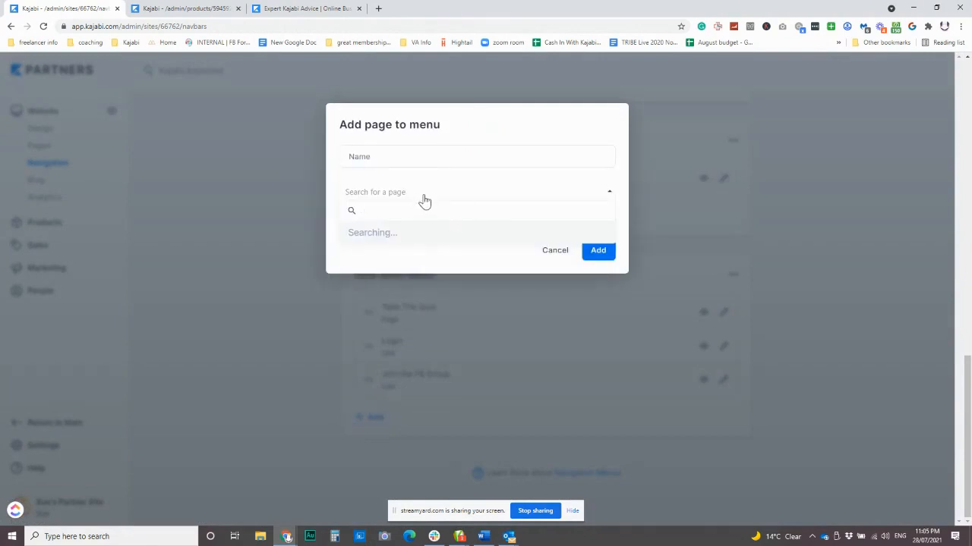
{"action": "scroll", "coordinate": [413, 262], "scroll_direction": "down", "scroll_amount": 2}
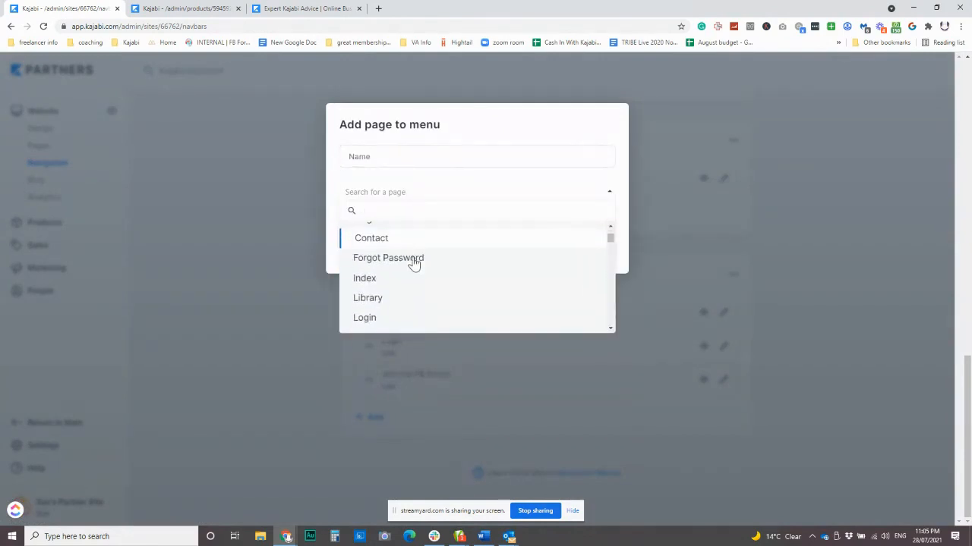
{"action": "scroll", "coordinate": [410, 273], "scroll_direction": "up", "scroll_amount": 3}
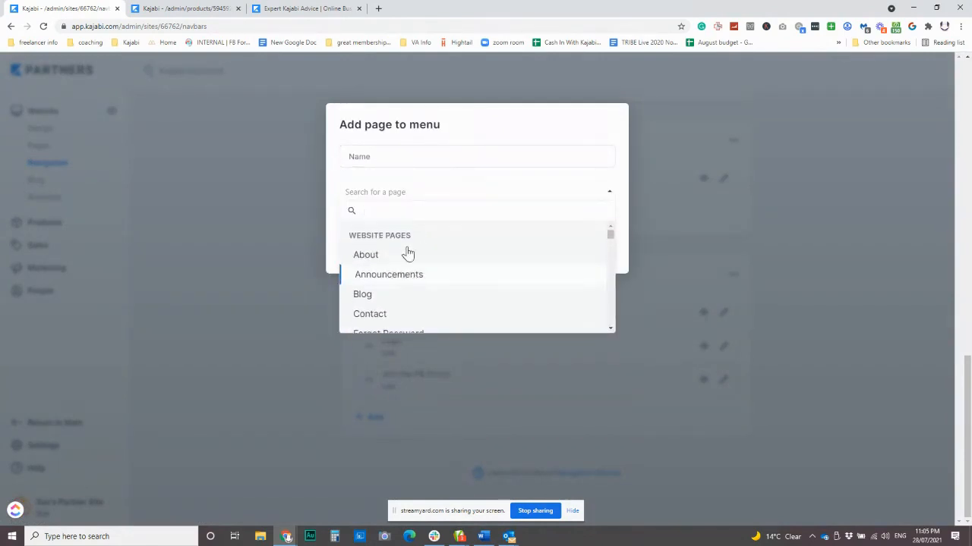
{"action": "scroll", "coordinate": [393, 286], "scroll_direction": "down", "scroll_amount": 8}
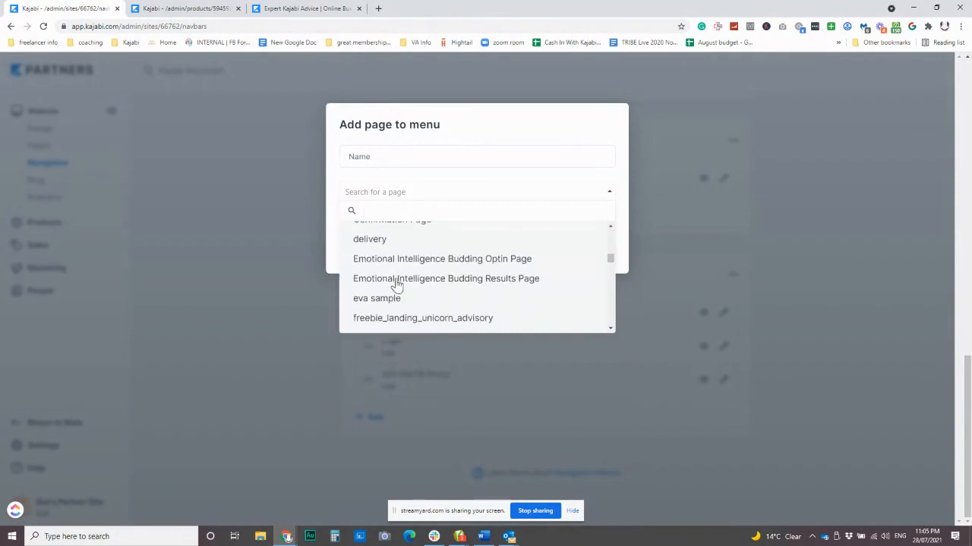
{"action": "scroll", "coordinate": [396, 284], "scroll_direction": "down", "scroll_amount": 6}
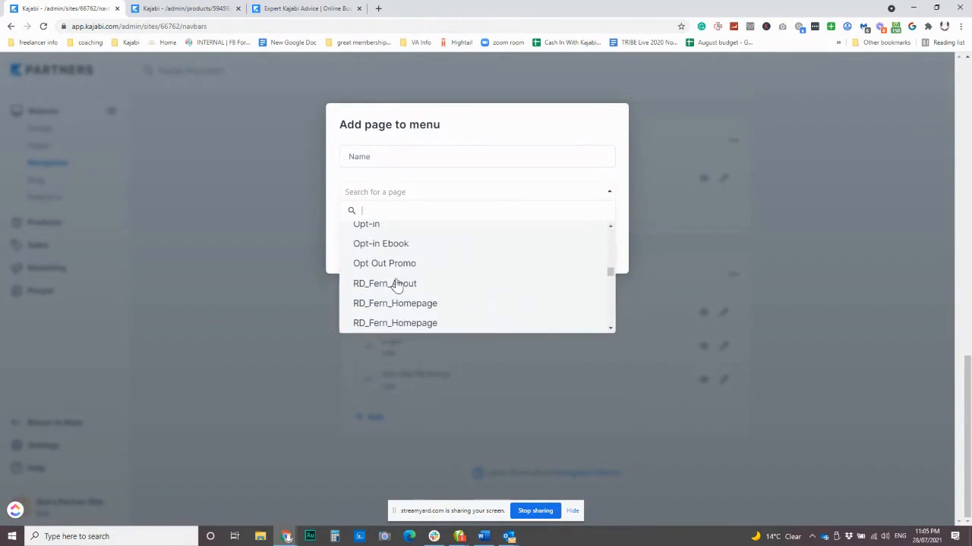
{"action": "scroll", "coordinate": [397, 284], "scroll_direction": "down", "scroll_amount": 1}
{"action": "scroll", "coordinate": [429, 306], "scroll_direction": "down", "scroll_amount": 2}
{"action": "left_click", "coordinate": [404, 273]}
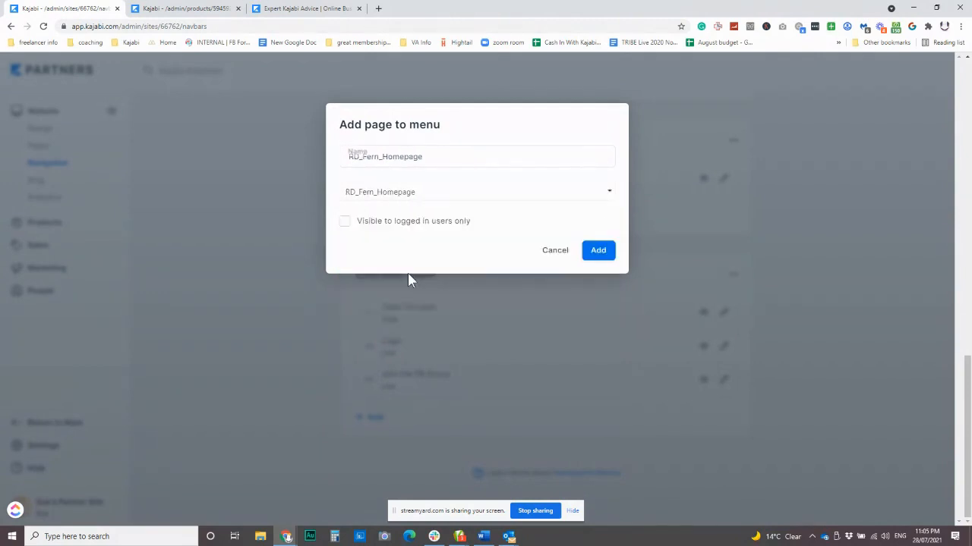
- Add the page to New Main Menu under the name "Home" and move it to the first position in the menu
{"action": "left_click", "coordinate": [425, 156]}
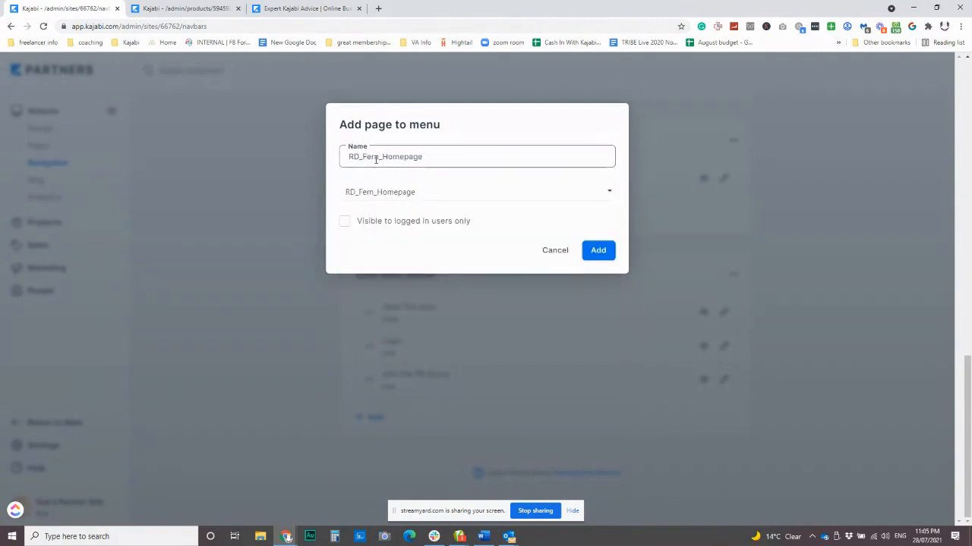
{"action": "left_click_drag", "start_coordinate": [424, 156], "coordinate": [332, 160]}
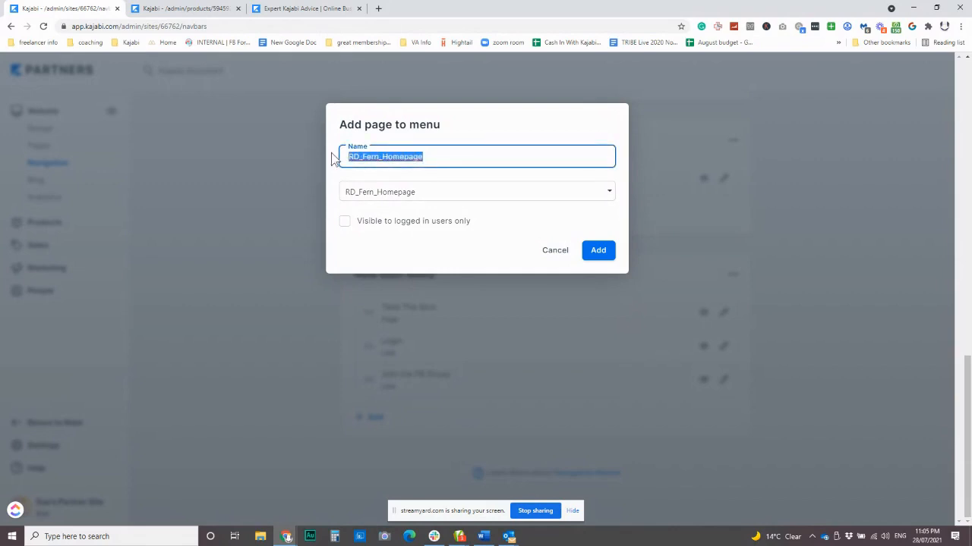
{"action": "type", "text": "Homne"}
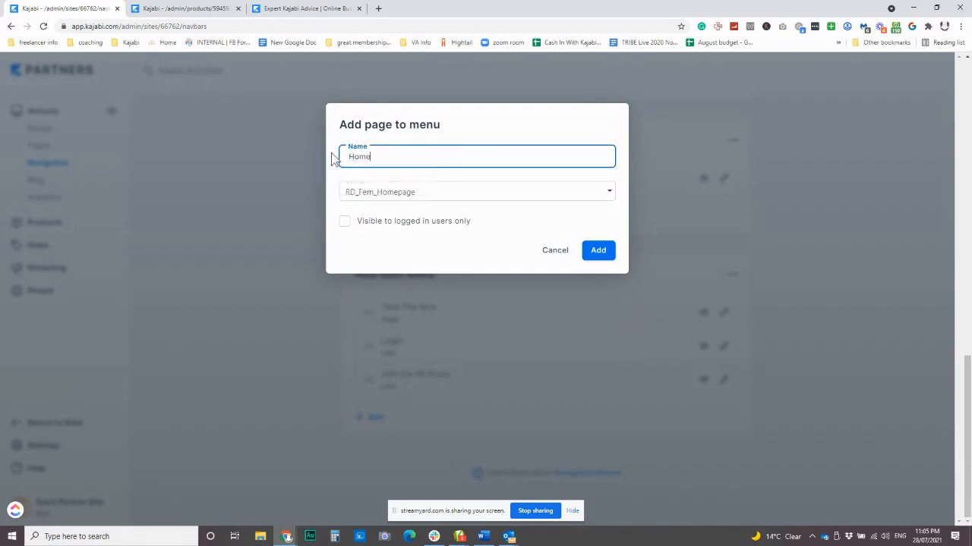
{"action": "left_click", "coordinate": [602, 255]}
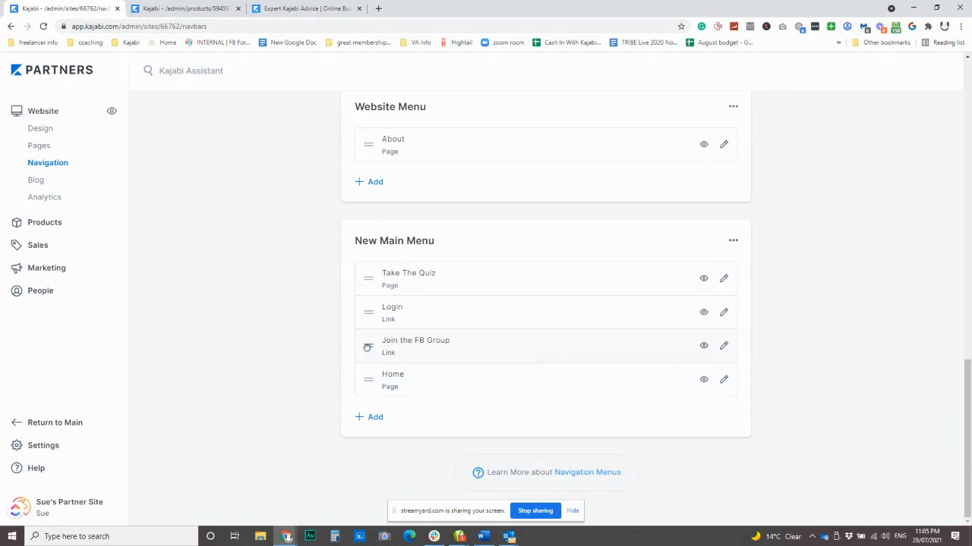
{"action": "left_click_drag", "start_coordinate": [367, 347], "coordinate": [364, 276]}
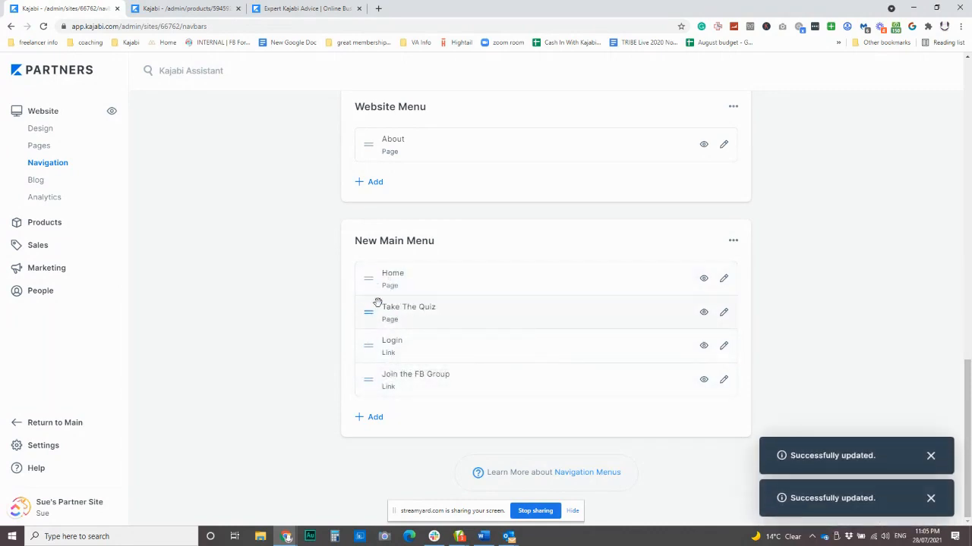
{"action": "mouse_move", "coordinate": [369, 312]}
{"action": "left_mouse_down"}
{"action": "mouse_move", "coordinate": [373, 355]}
{"action": "mouse_move", "coordinate": [369, 307]}
{"action": "left_mouse_up"}
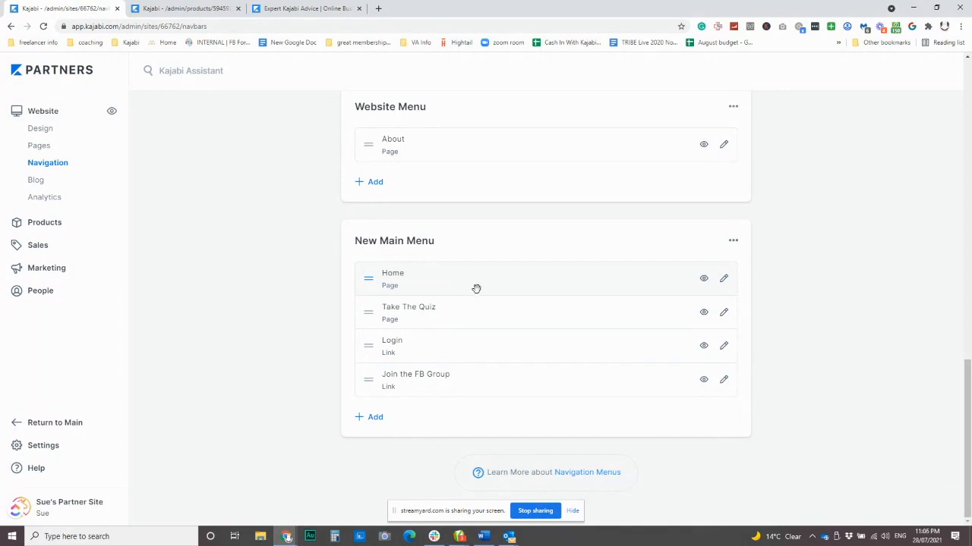
- Look over the other navigation menus and the Online Course pages, and open a preview of the website
{"action": "scroll", "coordinate": [478, 290], "scroll_direction": "up", "scroll_amount": 5}
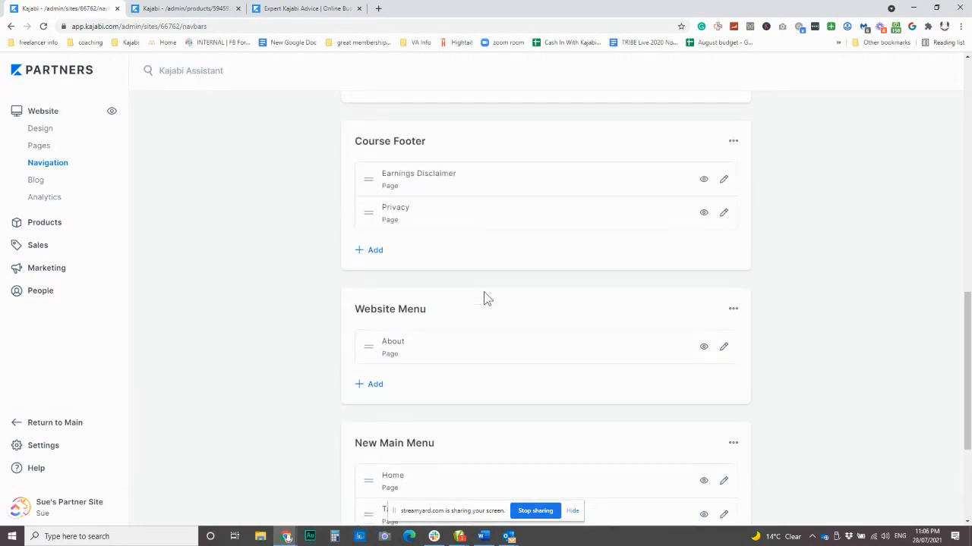
{"action": "scroll", "coordinate": [490, 298], "scroll_direction": "up", "scroll_amount": 1}
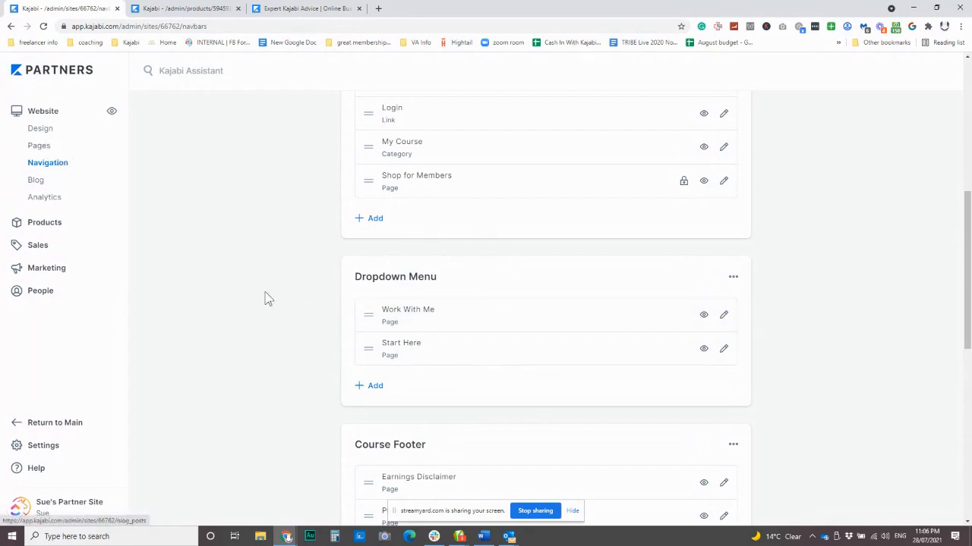
{"action": "left_click", "coordinate": [183, 9]}
{"action": "left_click", "coordinate": [304, 8]}
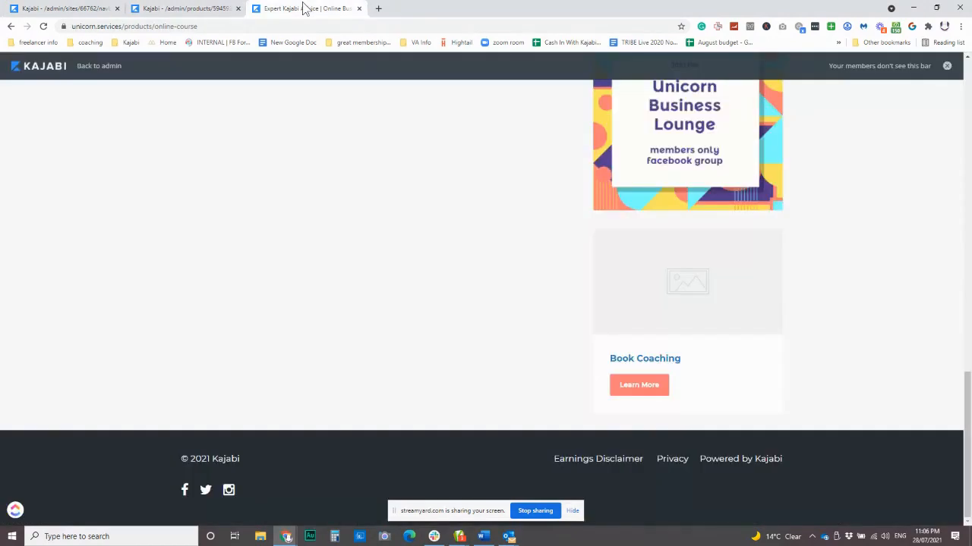
{"action": "left_click", "coordinate": [179, 9]}
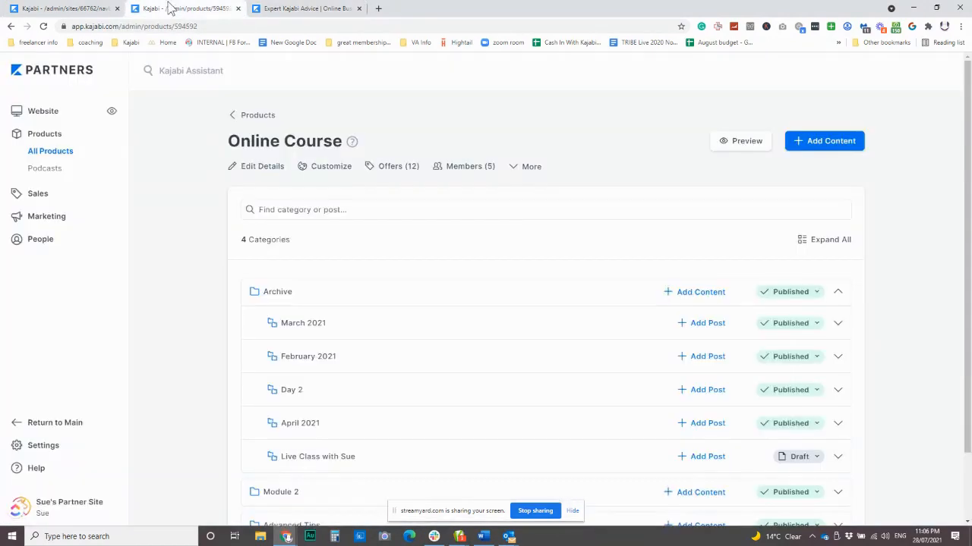
{"action": "left_click", "coordinate": [111, 114]}
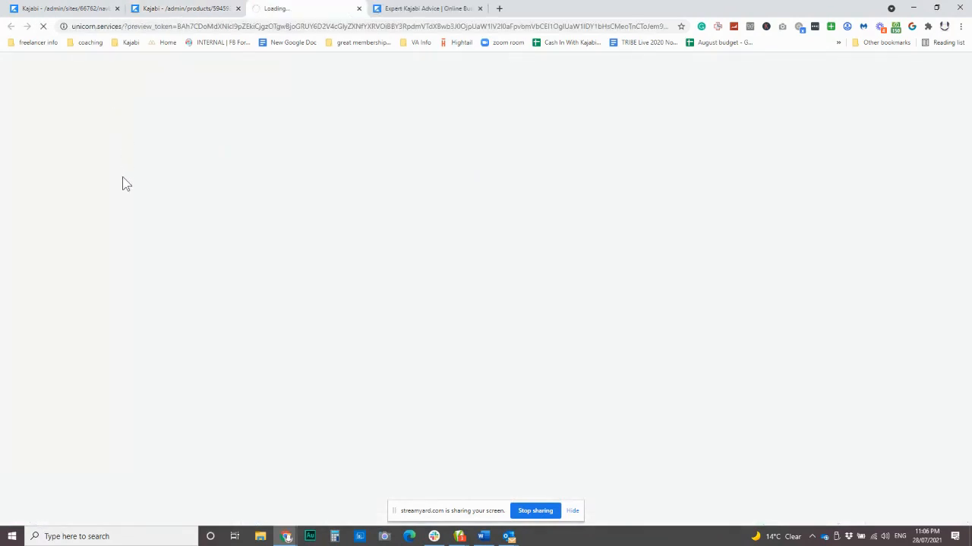
{"action": "left_click", "coordinate": [75, 9]}
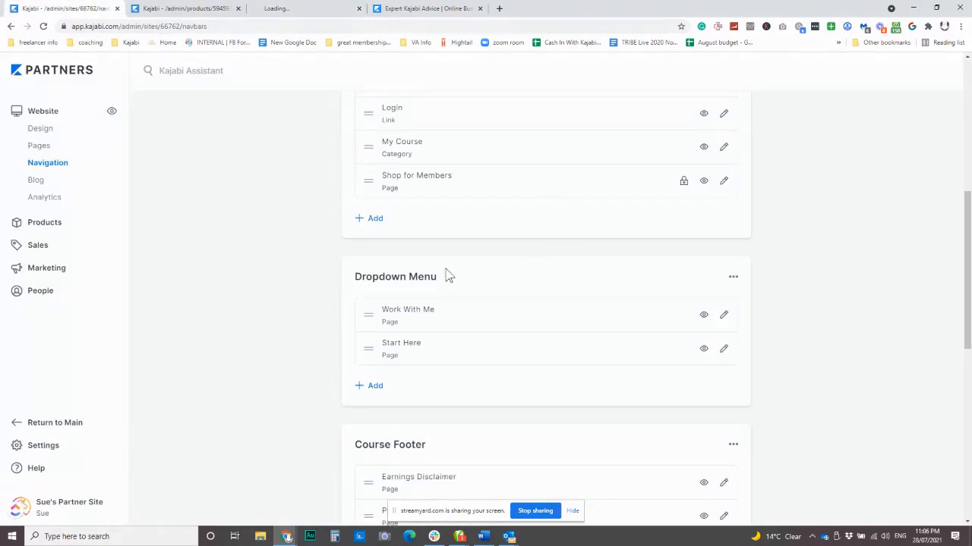
- Open the landing page "eva sample" from the site's landing pages for editing
{"action": "left_click", "coordinate": [44, 149]}
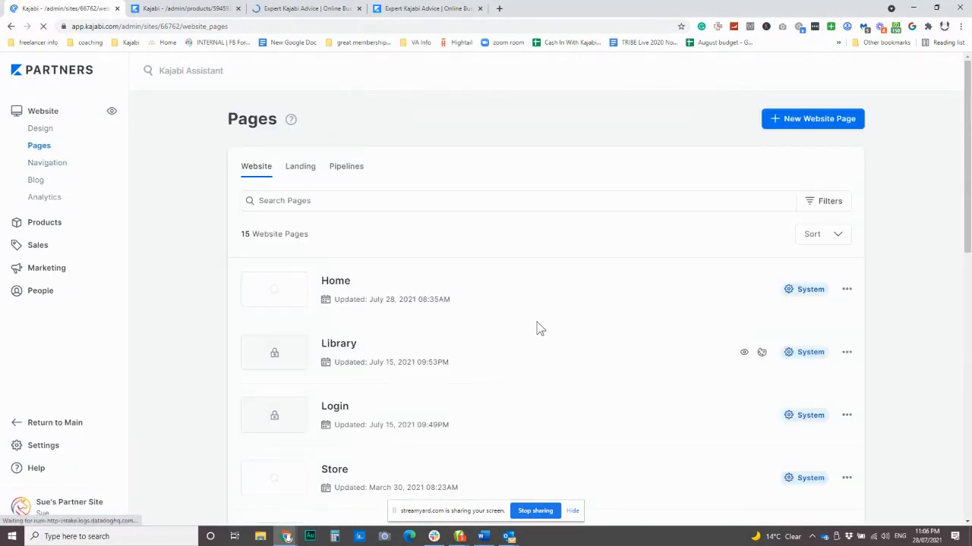
{"action": "left_click", "coordinate": [289, 171]}
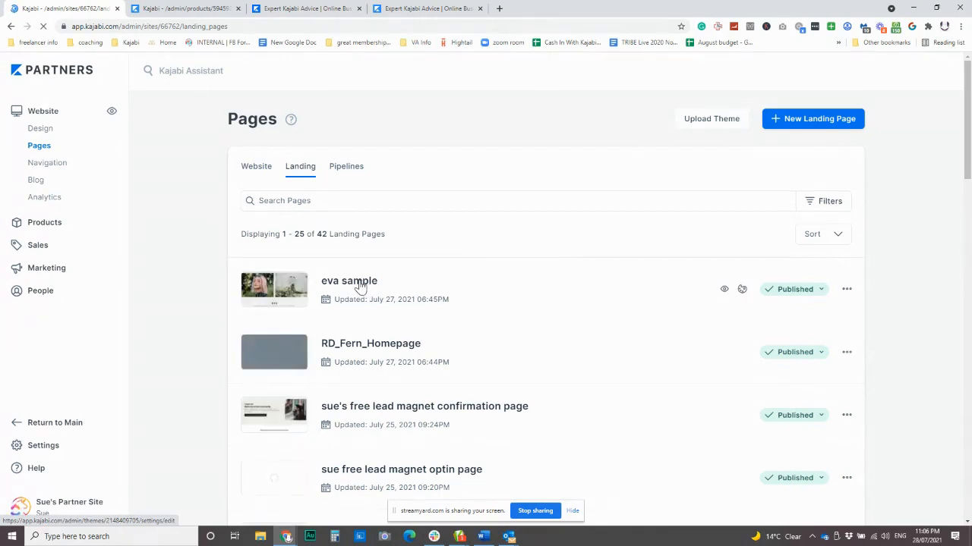
{"action": "left_click", "coordinate": [349, 281]}
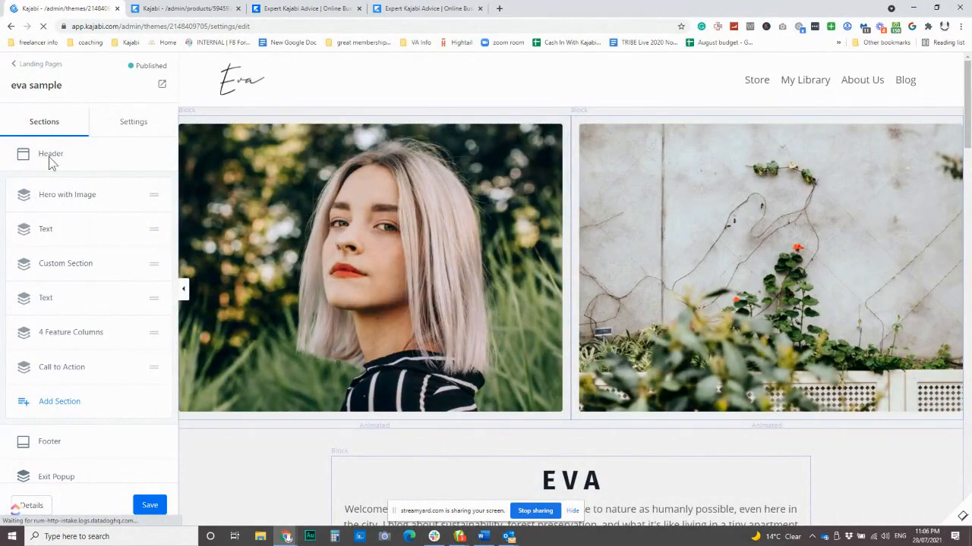
- Assign New Main Menu to the menu block in the landing page's header
{"action": "left_click", "coordinate": [44, 159]}
{"action": "scroll", "coordinate": [87, 301], "scroll_direction": "down", "scroll_amount": 2}
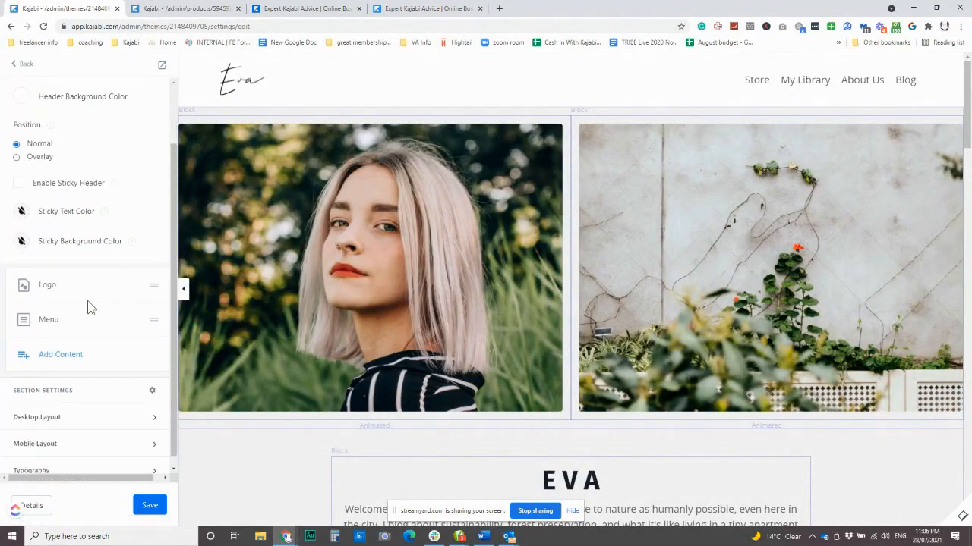
{"action": "left_click", "coordinate": [47, 311]}
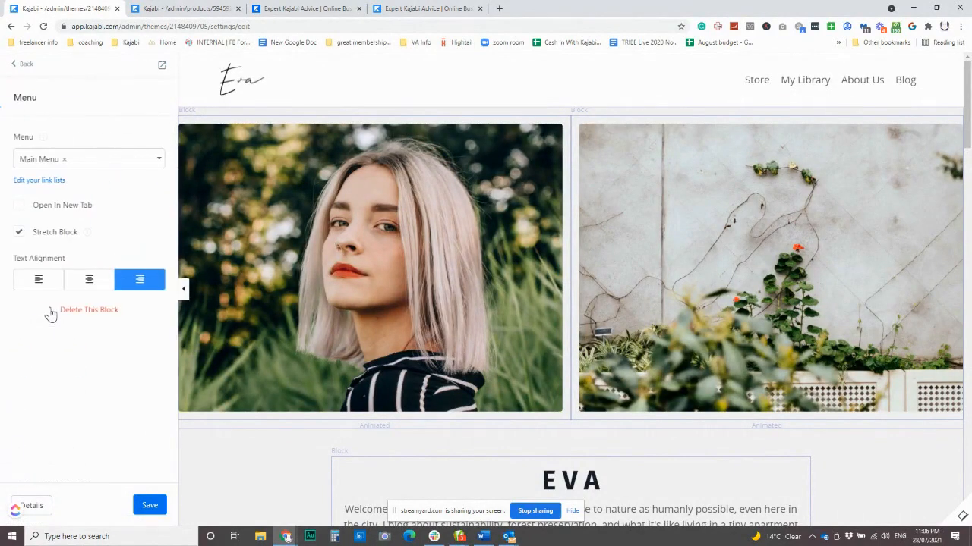
{"action": "left_click", "coordinate": [65, 161]}
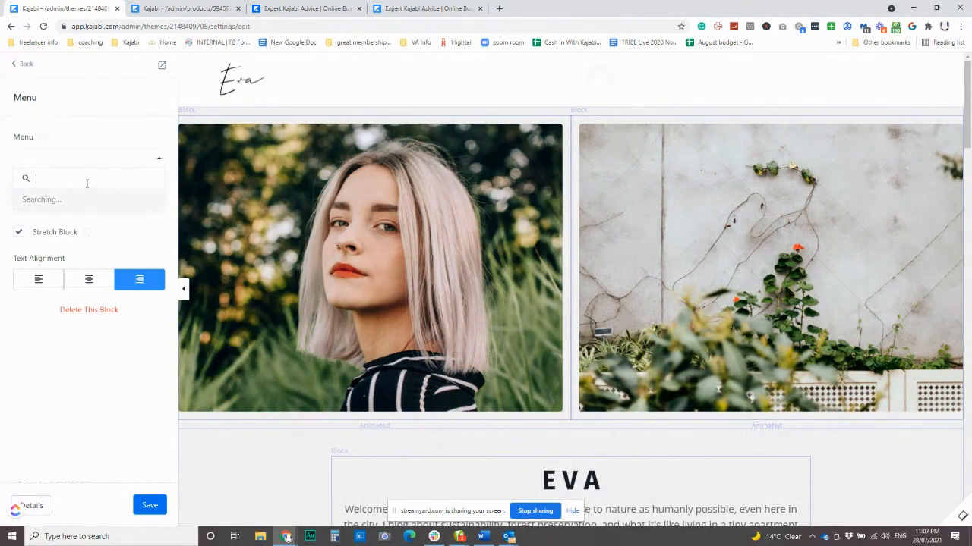
{"action": "scroll", "coordinate": [99, 238], "scroll_direction": "down", "scroll_amount": 3}
{"action": "scroll", "coordinate": [98, 239], "scroll_direction": "up", "scroll_amount": 1}
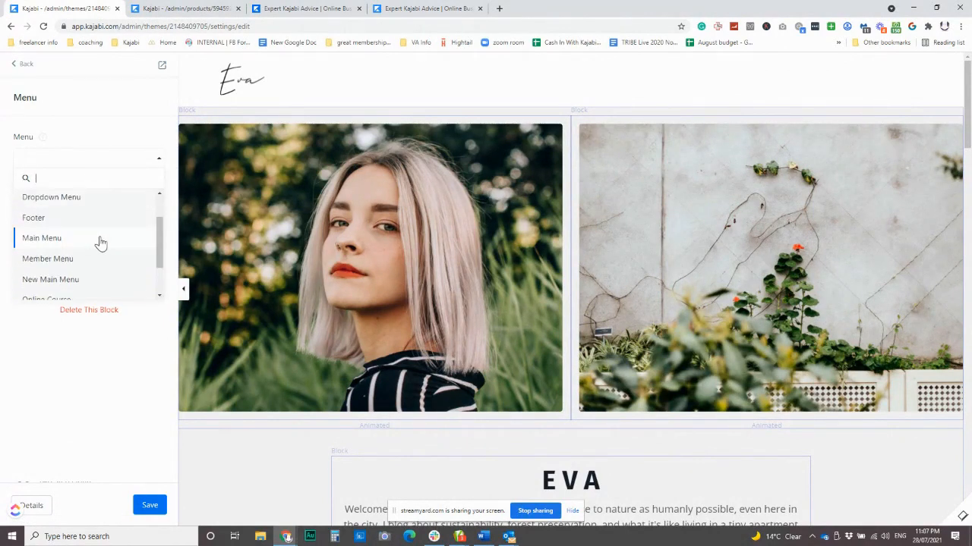
{"action": "scroll", "coordinate": [99, 240], "scroll_direction": "down", "scroll_amount": 1}
{"action": "left_click", "coordinate": [99, 230]}
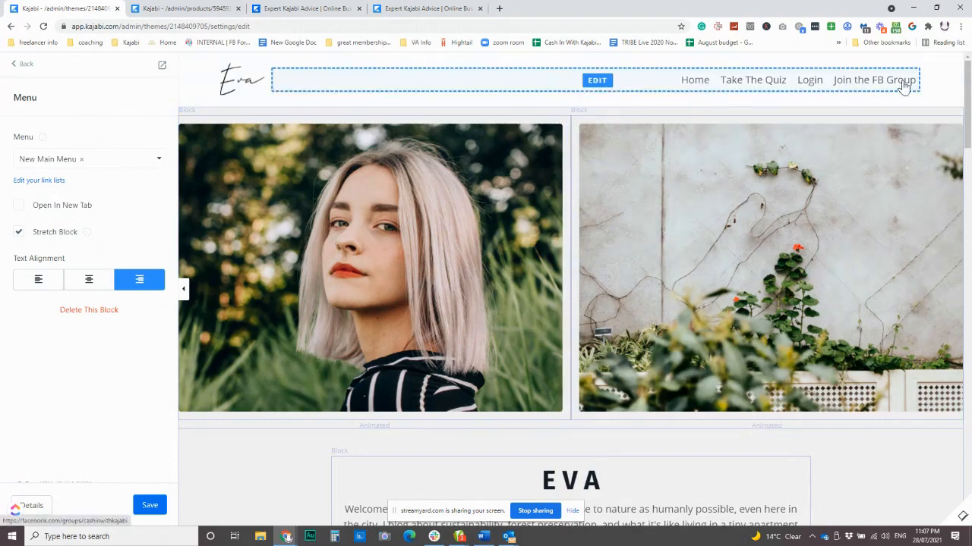
- Add a Dropdown Menu block to the header and set its dropdown text to "Work With Us"
{"action": "left_click", "coordinate": [21, 65]}
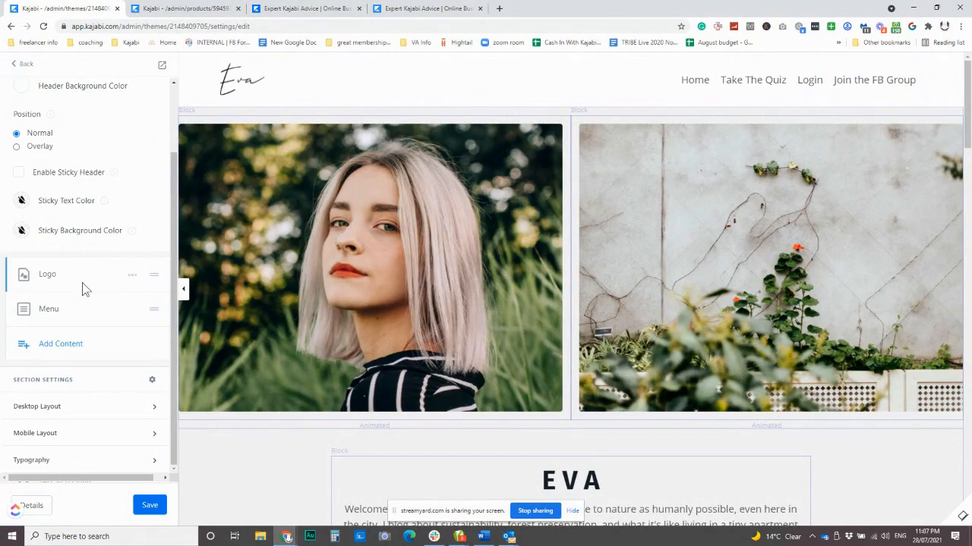
{"action": "left_click", "coordinate": [71, 345]}
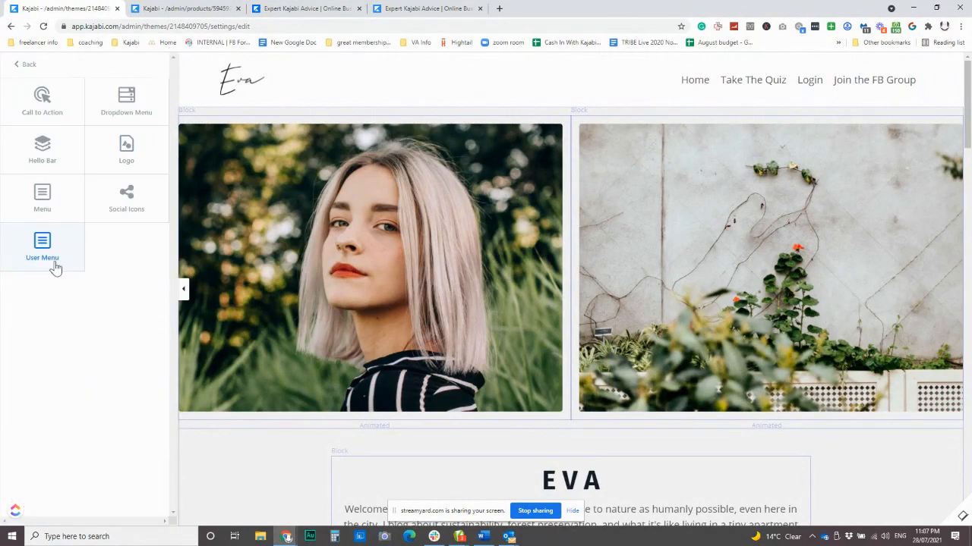
{"action": "left_click", "coordinate": [134, 108]}
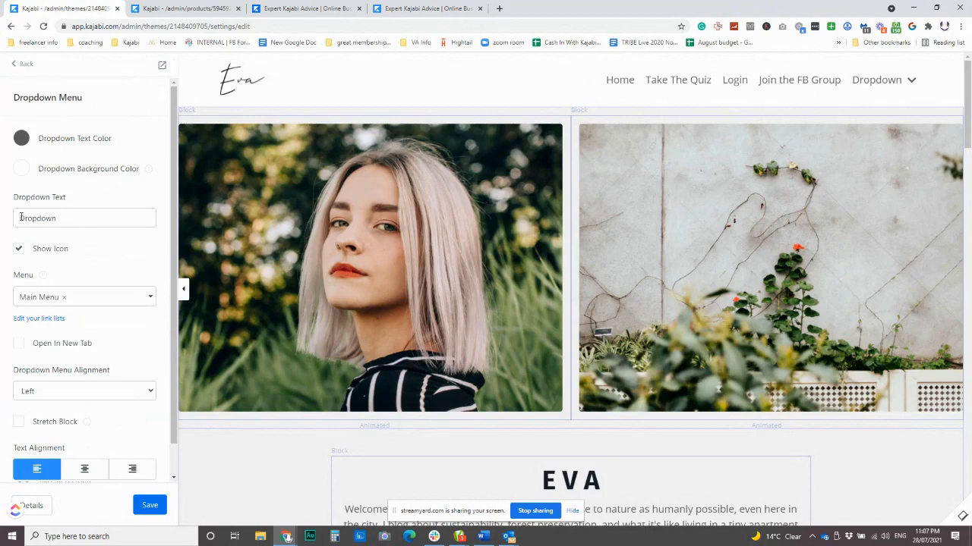
{"action": "left_click_drag", "start_coordinate": [18, 216], "coordinate": [128, 214]}
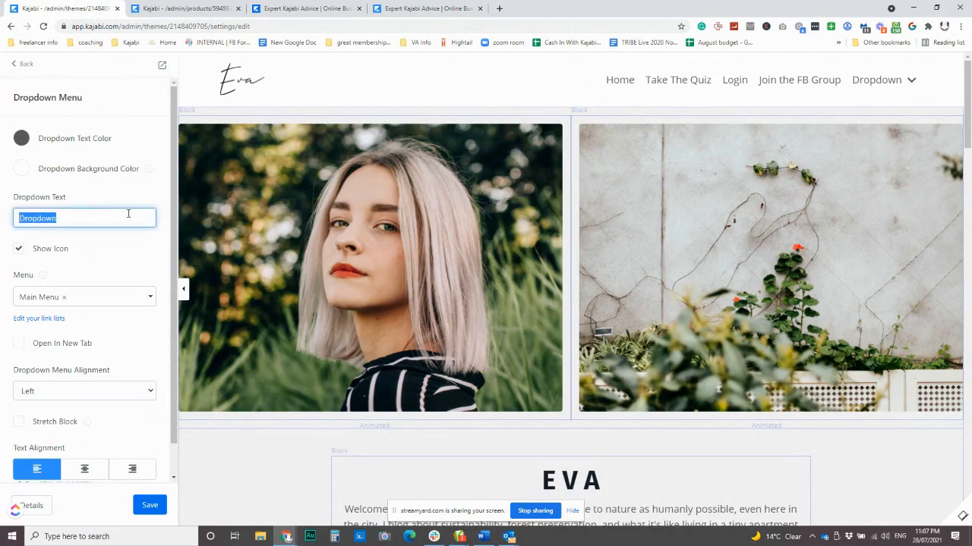
{"action": "type", "text": "Work With Us"}
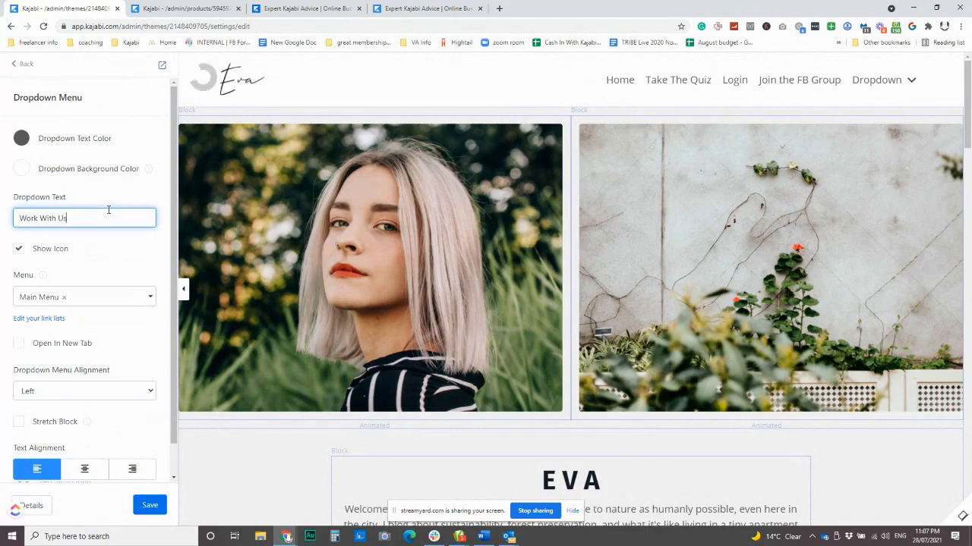
- Choose the "Dropdown Menu" link list for the Work With Us dropdown and save the landing page
{"action": "left_click", "coordinate": [63, 301]}
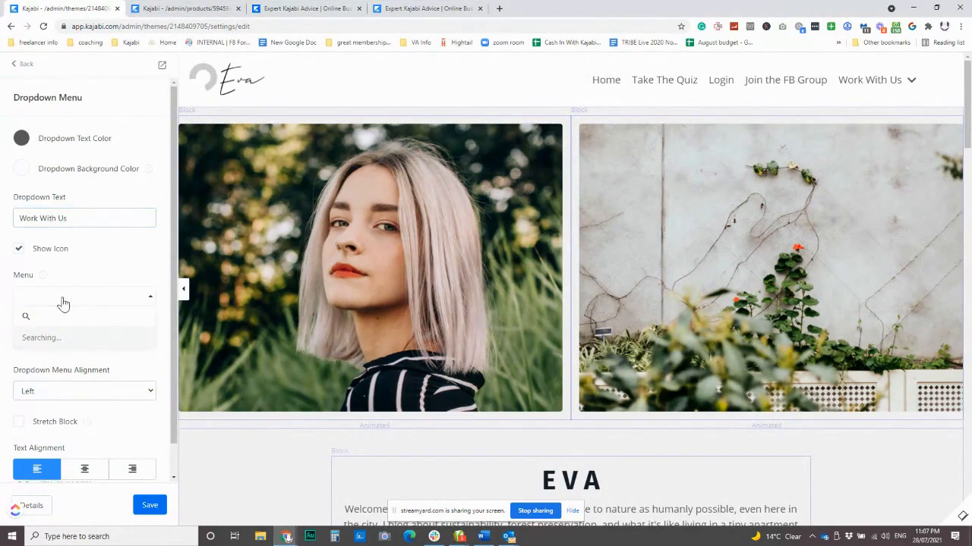
{"action": "scroll", "coordinate": [70, 368], "scroll_direction": "down", "scroll_amount": 3}
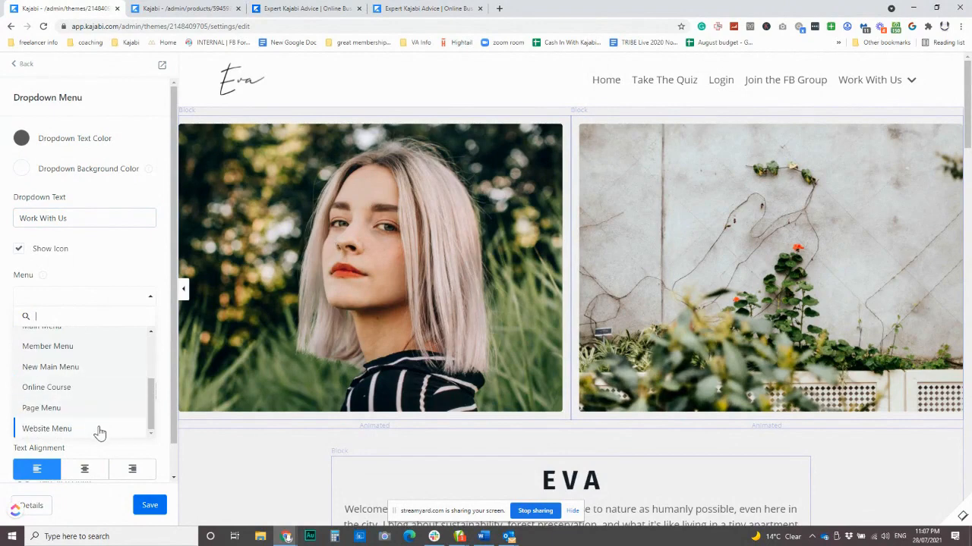
{"action": "scroll", "coordinate": [95, 410], "scroll_direction": "up", "scroll_amount": 3}
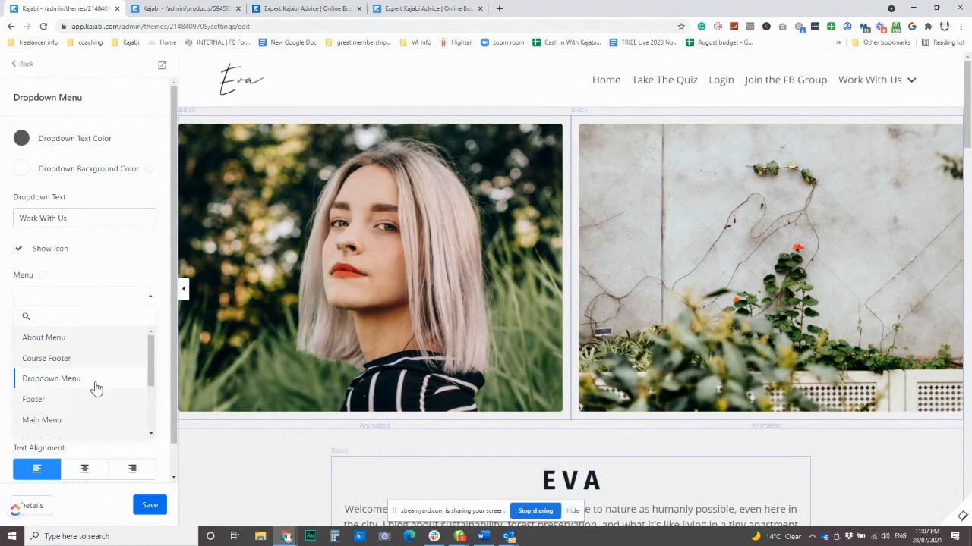
{"action": "left_click", "coordinate": [95, 380]}
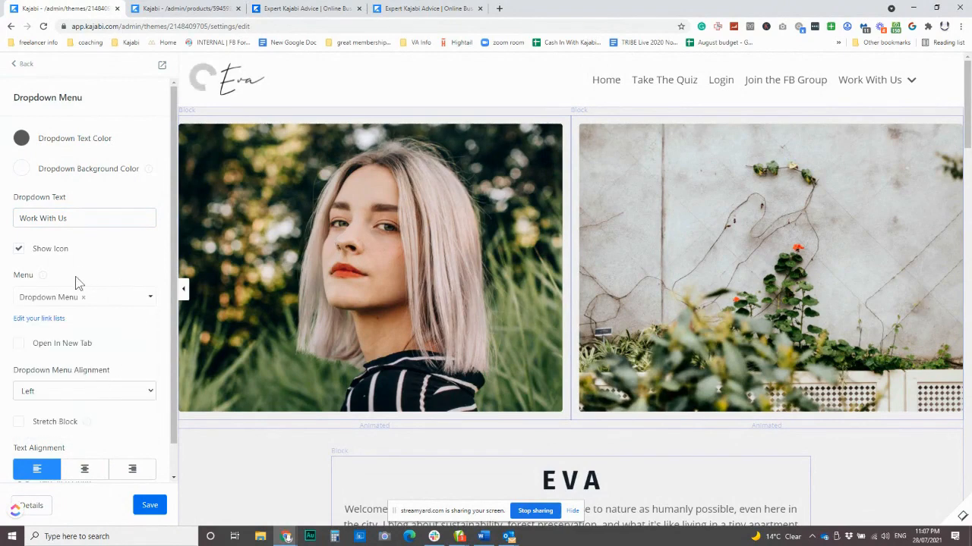
{"action": "left_click", "coordinate": [152, 505]}
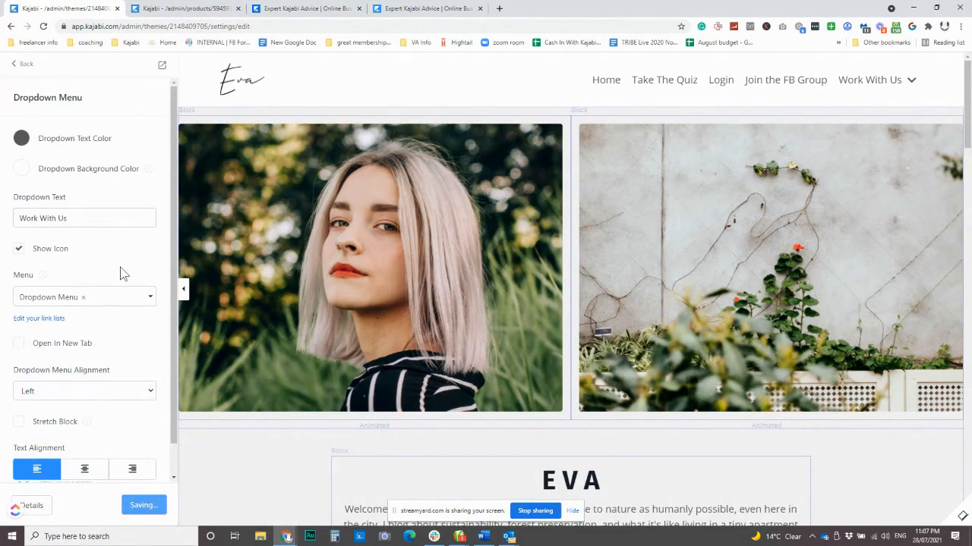
- Preview the landing page, examine the items in the Work With Us dropdown, and return to the page editor
{"action": "left_click", "coordinate": [161, 66]}
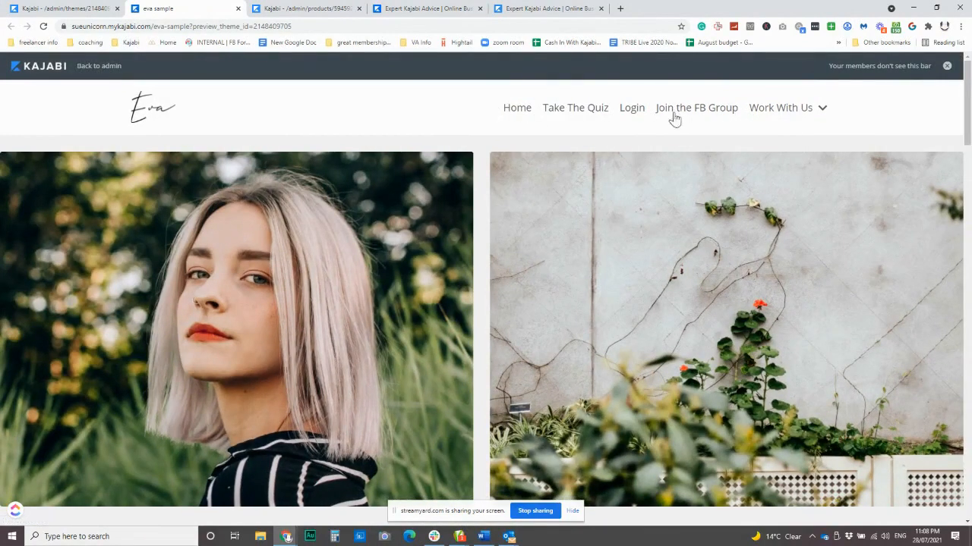
{"action": "left_click", "coordinate": [796, 112]}
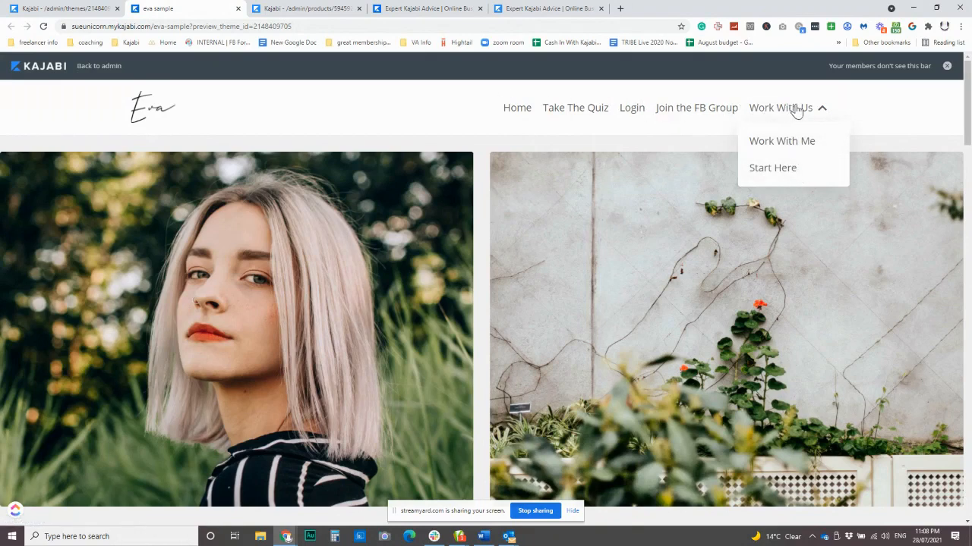
{"action": "left_click", "coordinate": [83, 8]}
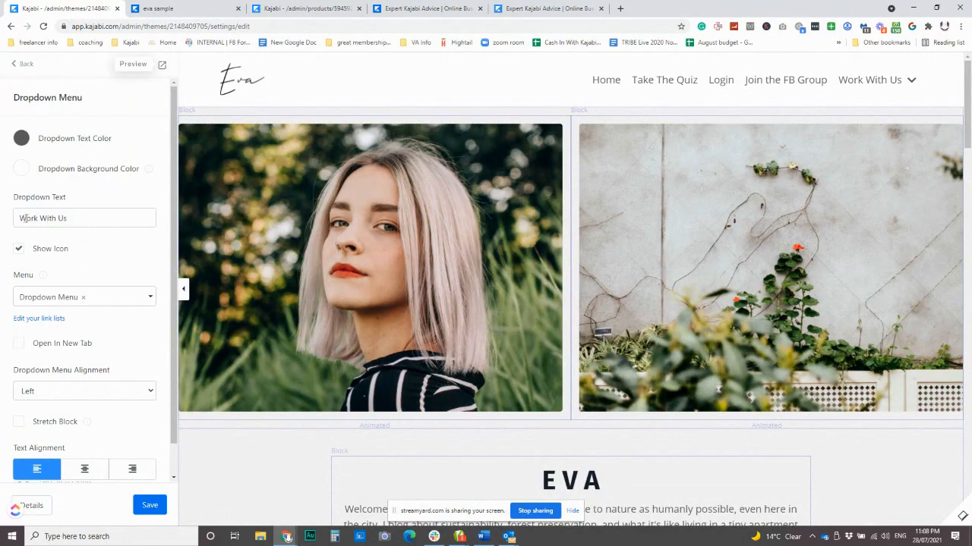
{"action": "left_click", "coordinate": [140, 64]}
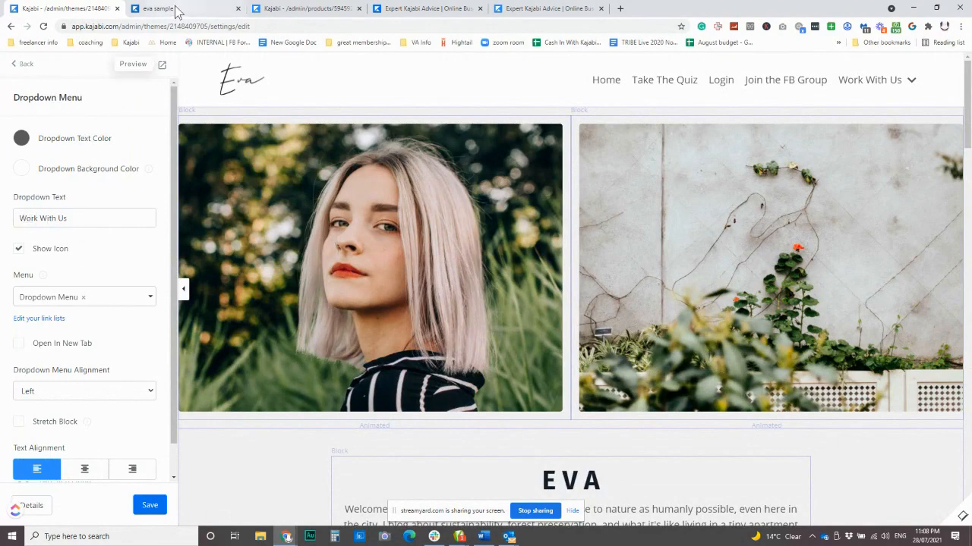
{"action": "left_click", "coordinate": [820, 113]}
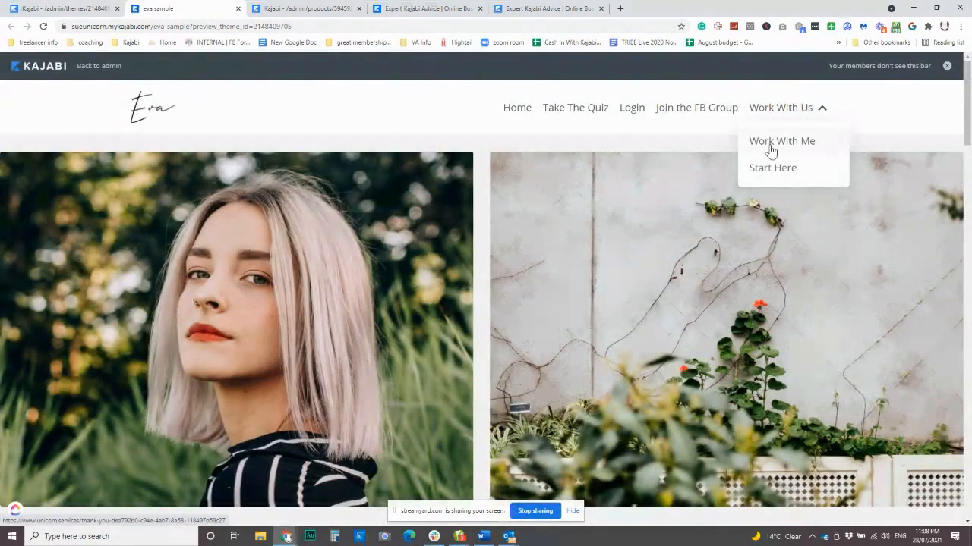
{"action": "left_click", "coordinate": [104, 10]}
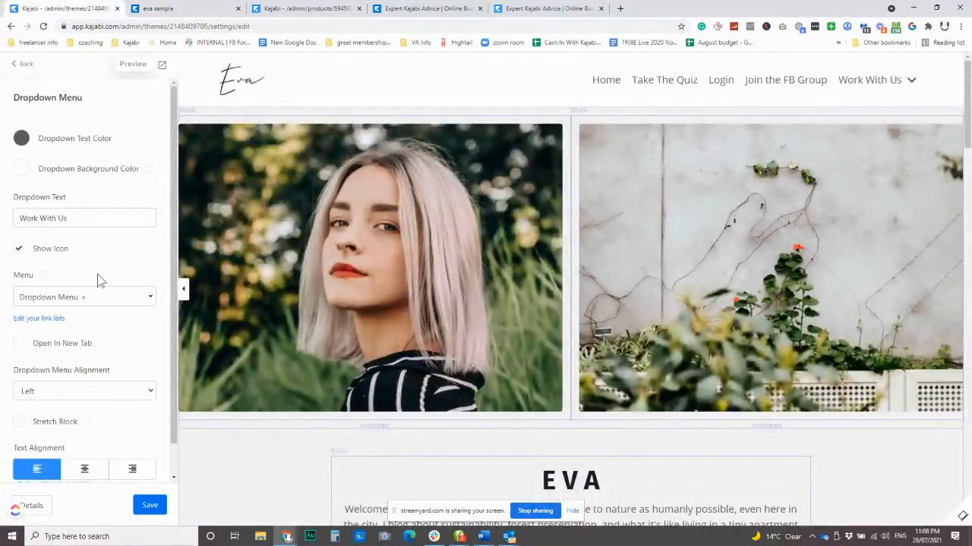
- Open the site's link lists and rename the custom navigation menu "Dropdown Menu" as "Work With Us"
{"action": "scroll", "coordinate": [104, 282], "scroll_direction": "down", "scroll_amount": 1}
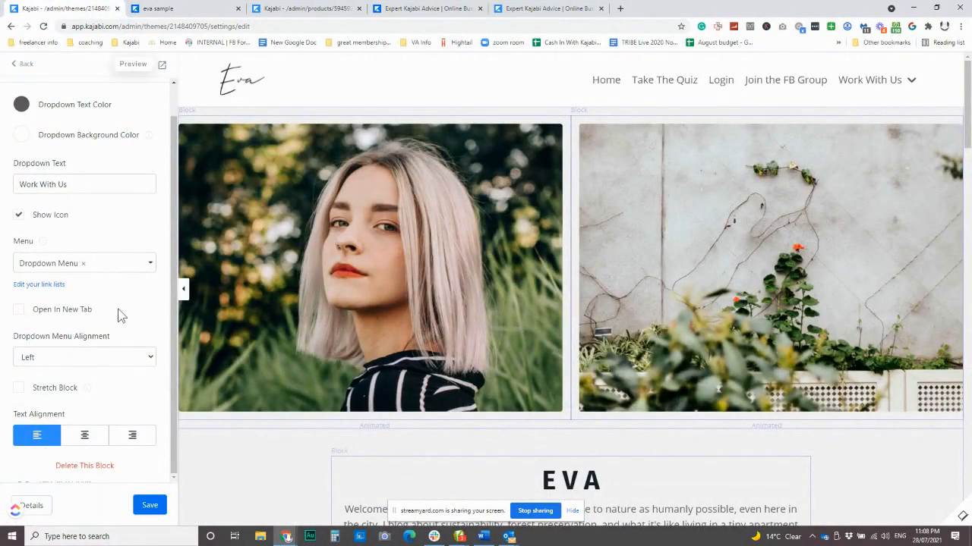
{"action": "left_click", "coordinate": [39, 285]}
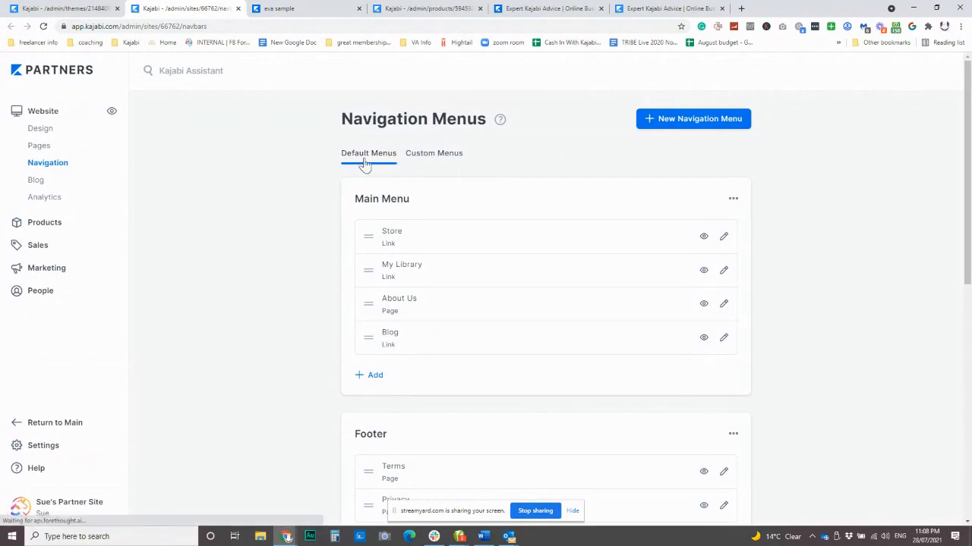
{"action": "left_click", "coordinate": [441, 155]}
{"action": "scroll", "coordinate": [495, 321], "scroll_direction": "down", "scroll_amount": 4}
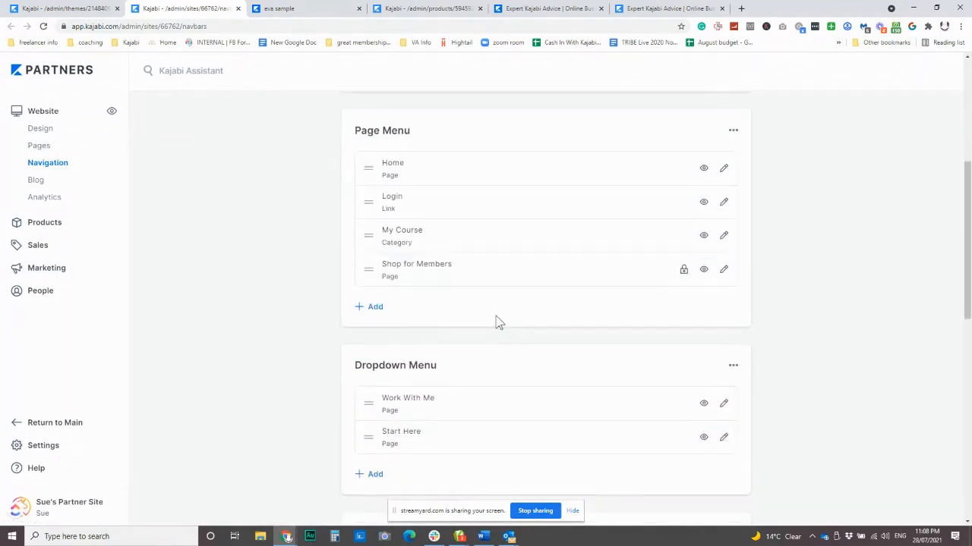
{"action": "scroll", "coordinate": [501, 303], "scroll_direction": "down", "scroll_amount": 2}
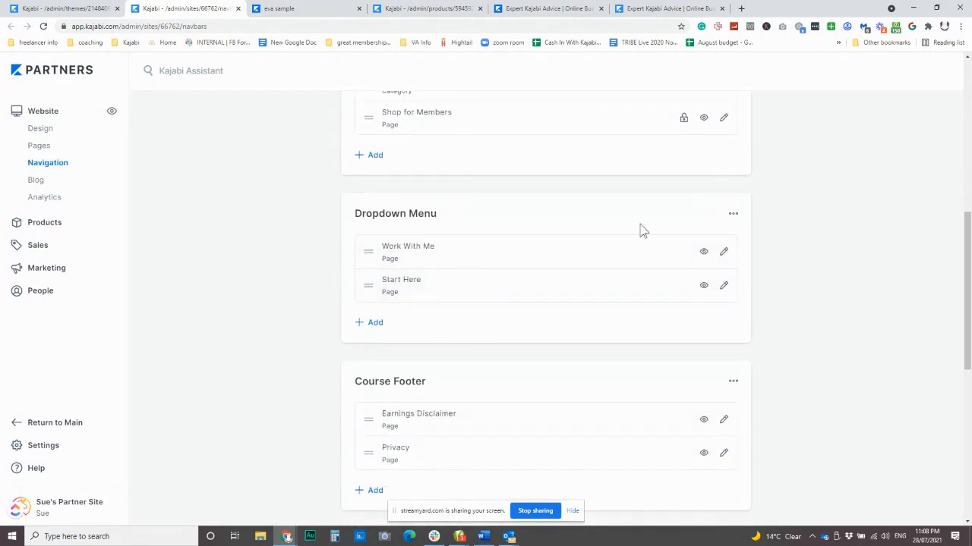
{"action": "left_click", "coordinate": [735, 219]}
{"action": "left_click", "coordinate": [646, 238]}
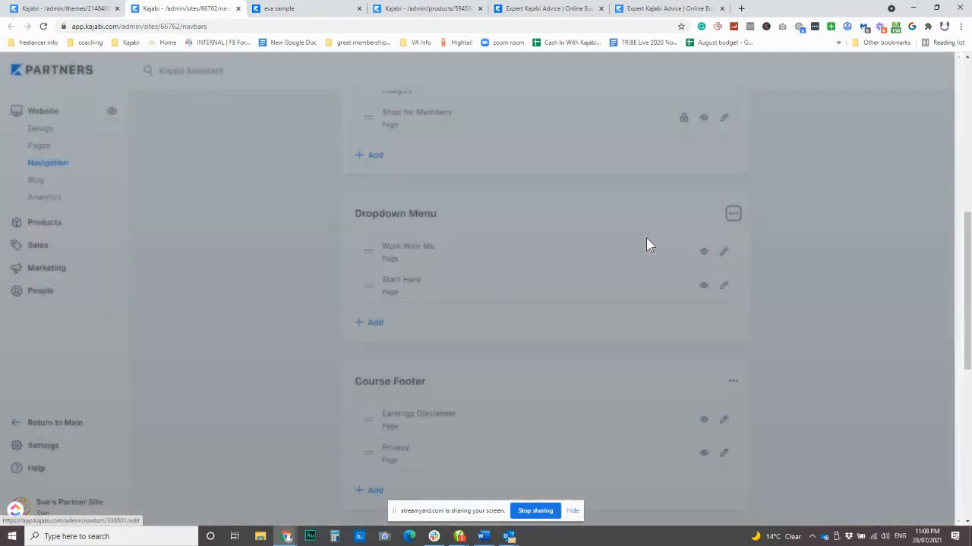
{"action": "left_click_drag", "start_coordinate": [440, 150], "coordinate": [337, 163]}
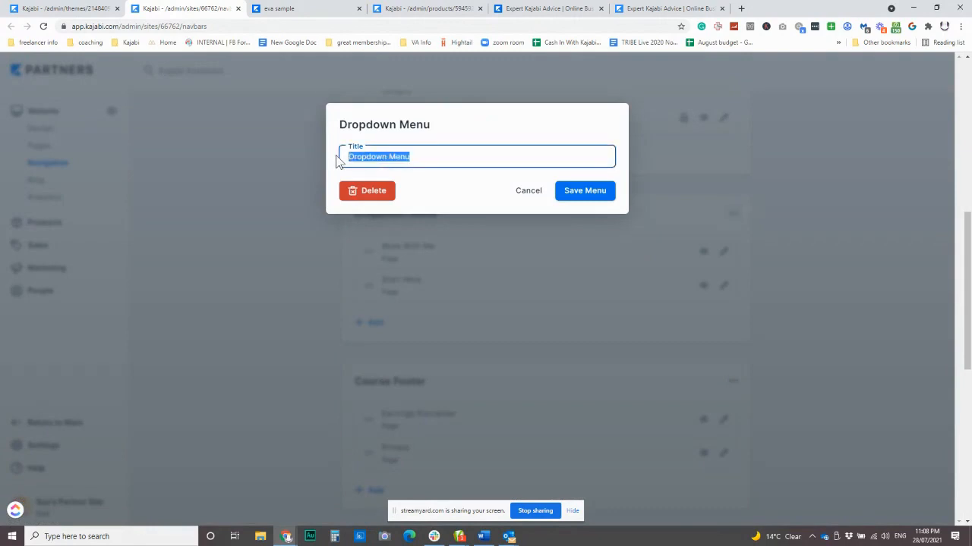
{"action": "type", "text": "Work With Us"}
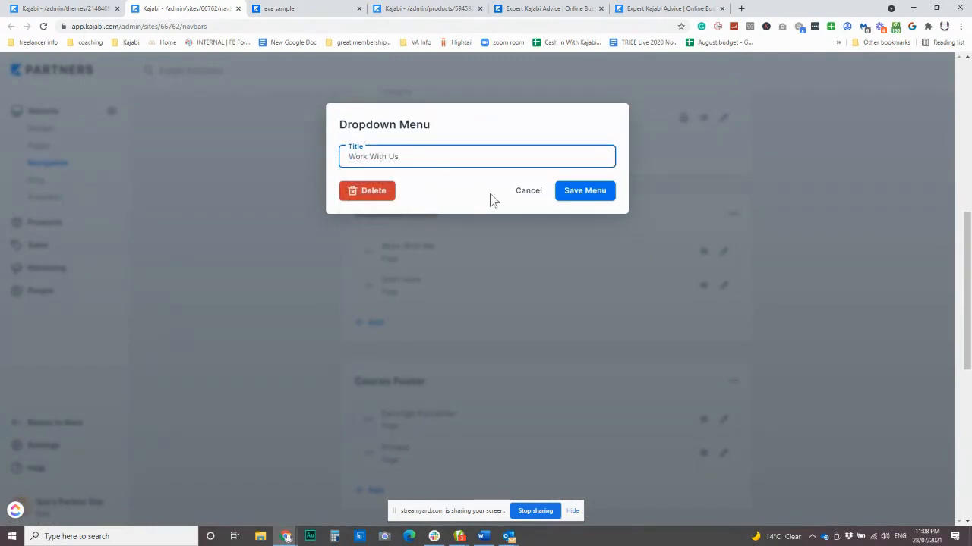
{"action": "left_click", "coordinate": [606, 194]}
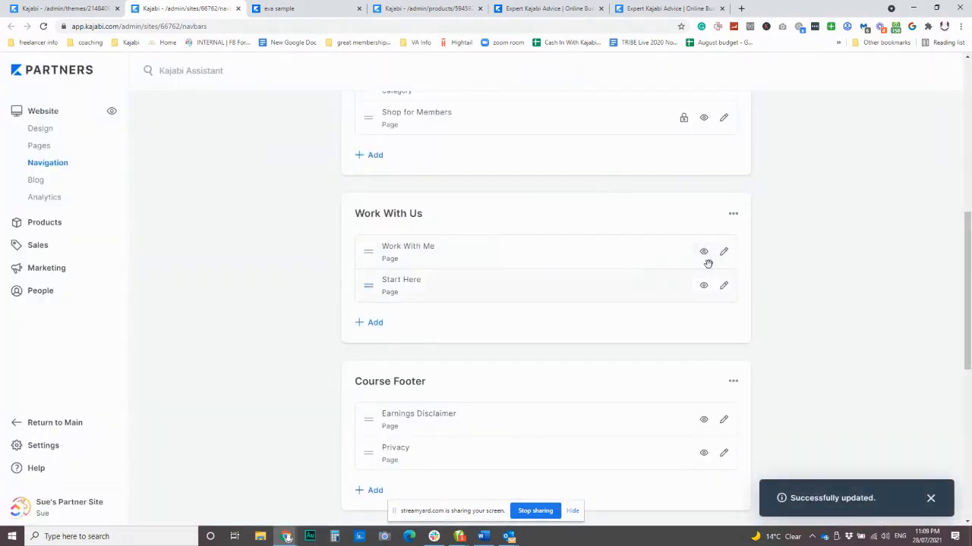
- Begin adding a page to the Work With Us menu and choose Confirmation Page as its target
{"action": "left_click", "coordinate": [377, 324]}
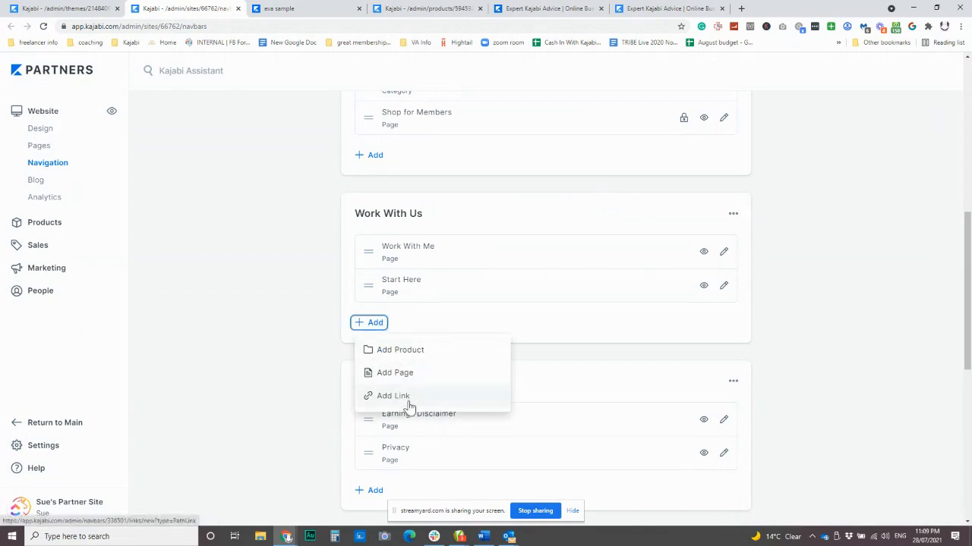
{"action": "left_click", "coordinate": [396, 374]}
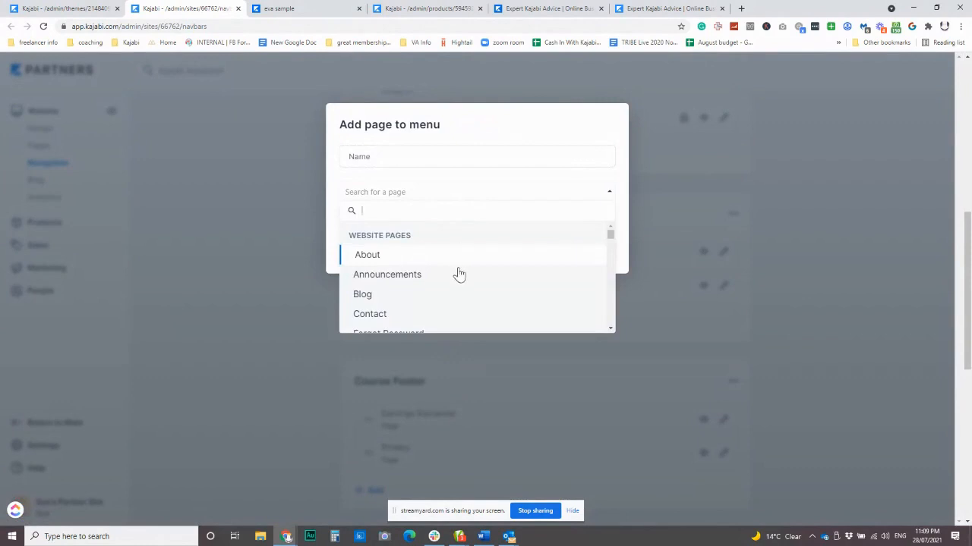
{"action": "scroll", "coordinate": [459, 276], "scroll_direction": "down", "scroll_amount": 10}
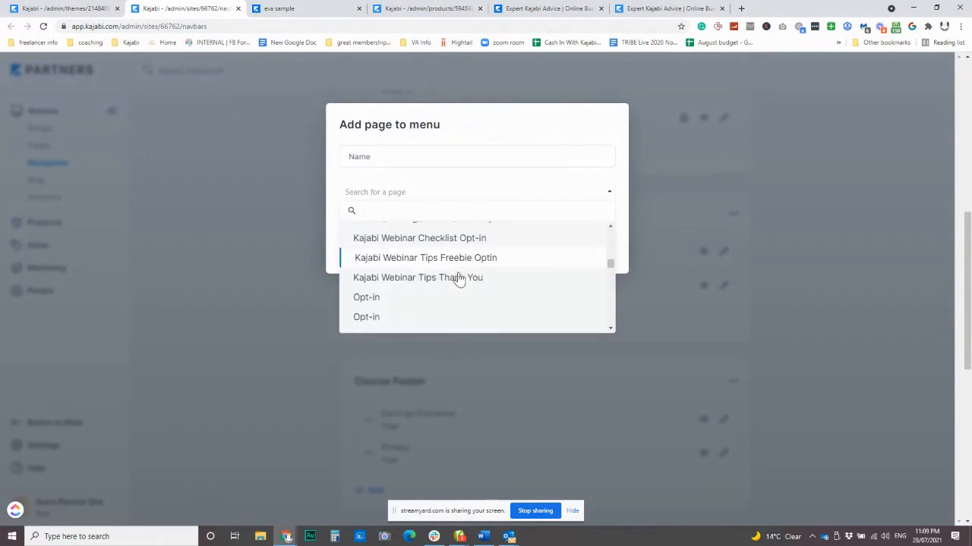
{"action": "scroll", "coordinate": [459, 278], "scroll_direction": "down", "scroll_amount": 8}
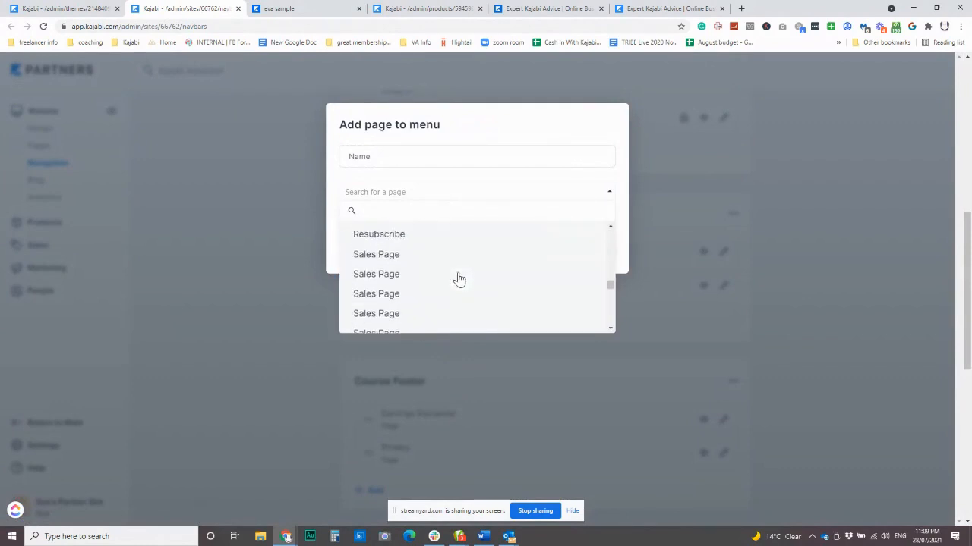
{"action": "scroll", "coordinate": [458, 278], "scroll_direction": "down", "scroll_amount": 5}
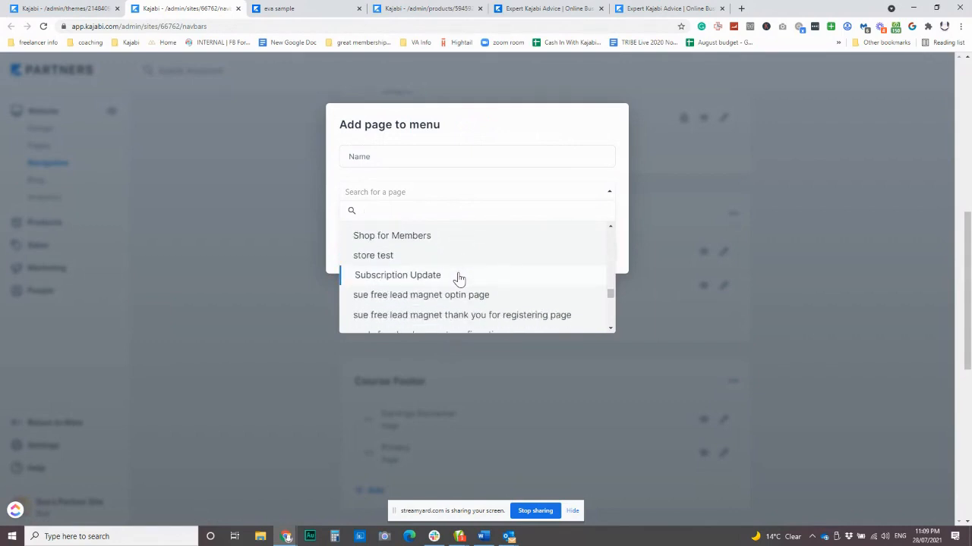
{"action": "scroll", "coordinate": [458, 277], "scroll_direction": "down", "scroll_amount": 1}
{"action": "scroll", "coordinate": [457, 277], "scroll_direction": "down", "scroll_amount": 3}
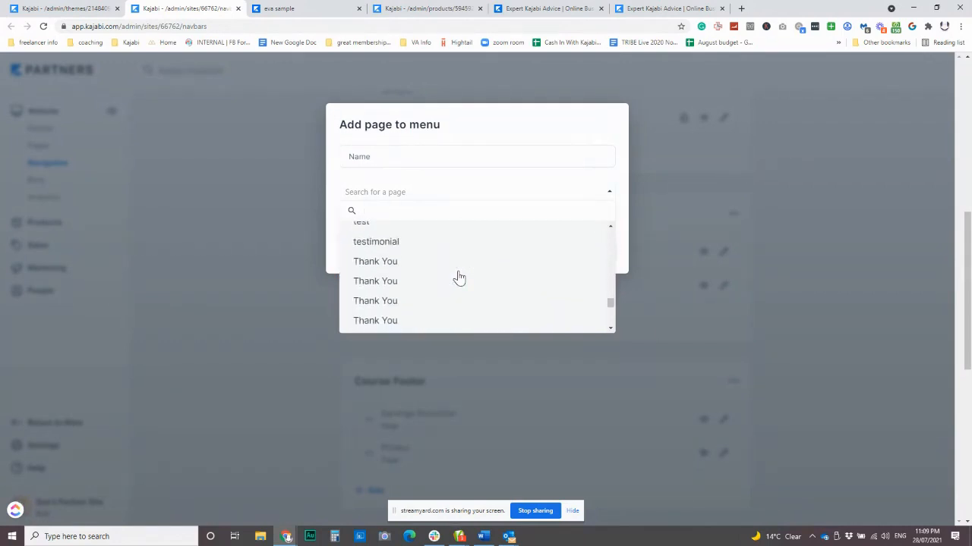
{"action": "scroll", "coordinate": [458, 278], "scroll_direction": "up", "scroll_amount": 6}
{"action": "scroll", "coordinate": [458, 279], "scroll_direction": "up", "scroll_amount": 4}
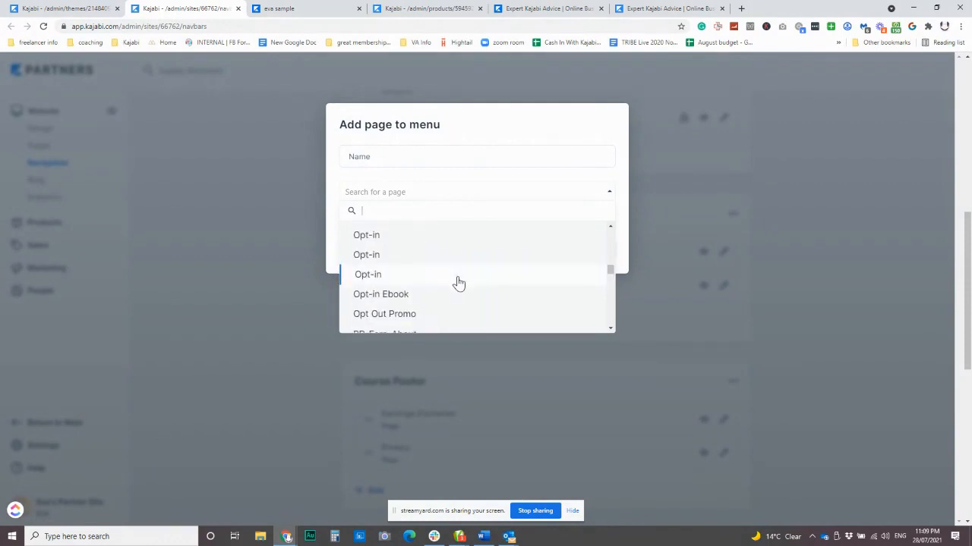
{"action": "scroll", "coordinate": [457, 285], "scroll_direction": "up", "scroll_amount": 3}
{"action": "scroll", "coordinate": [455, 308], "scroll_direction": "up", "scroll_amount": 8}
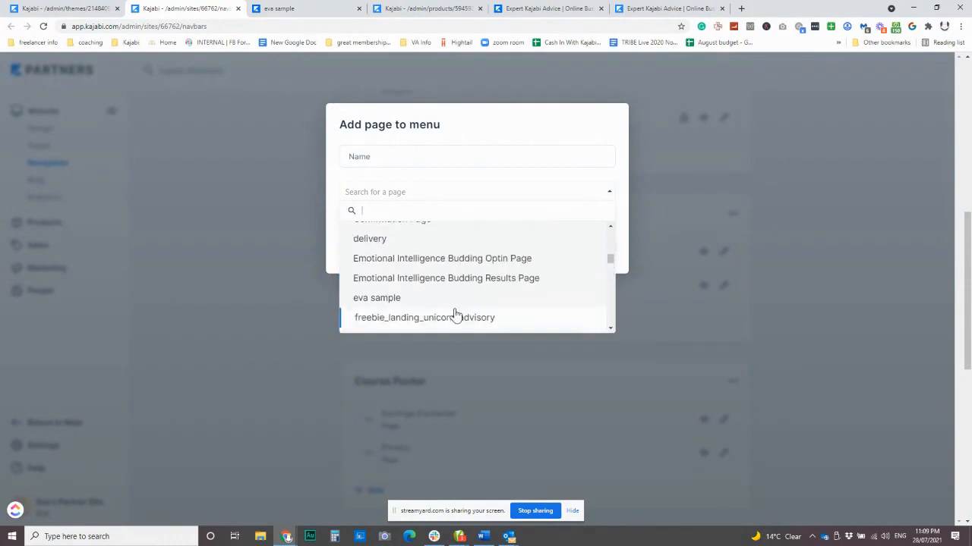
{"action": "left_click", "coordinate": [428, 302]}
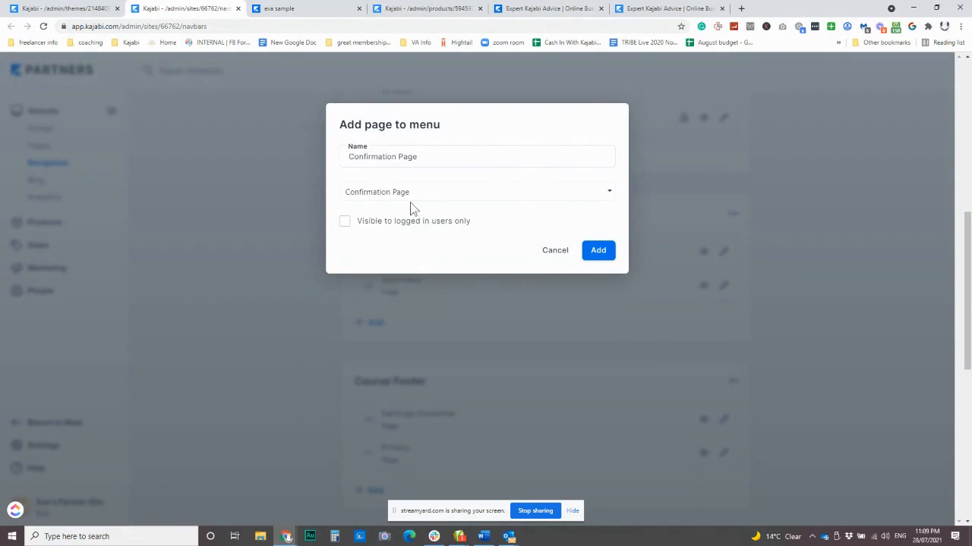
- Name the new menu item "GSD Day" and add it to the Work With Us menu
{"action": "left_click", "coordinate": [448, 156]}
{"action": "left_click_drag", "start_coordinate": [433, 159], "coordinate": [336, 165]}
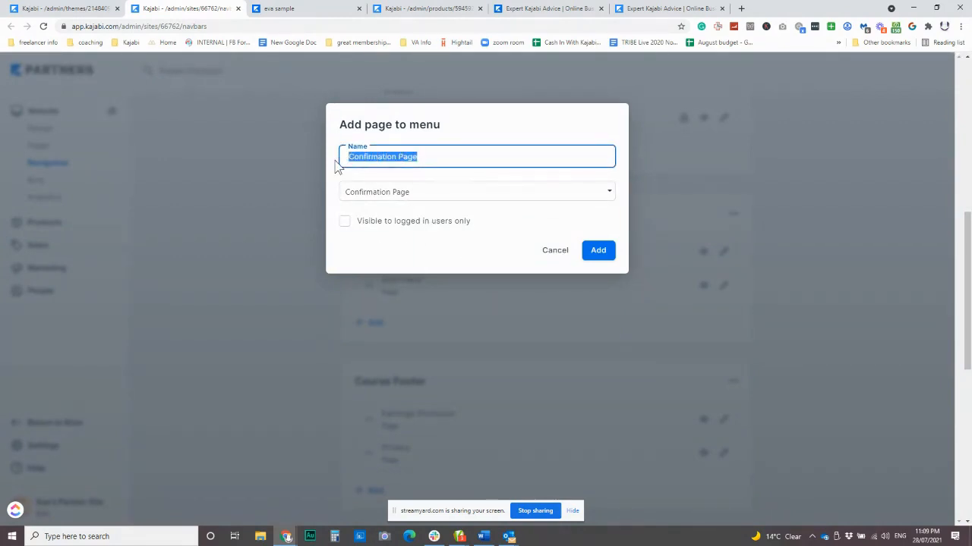
{"action": "type", "text": "GSD Day"}
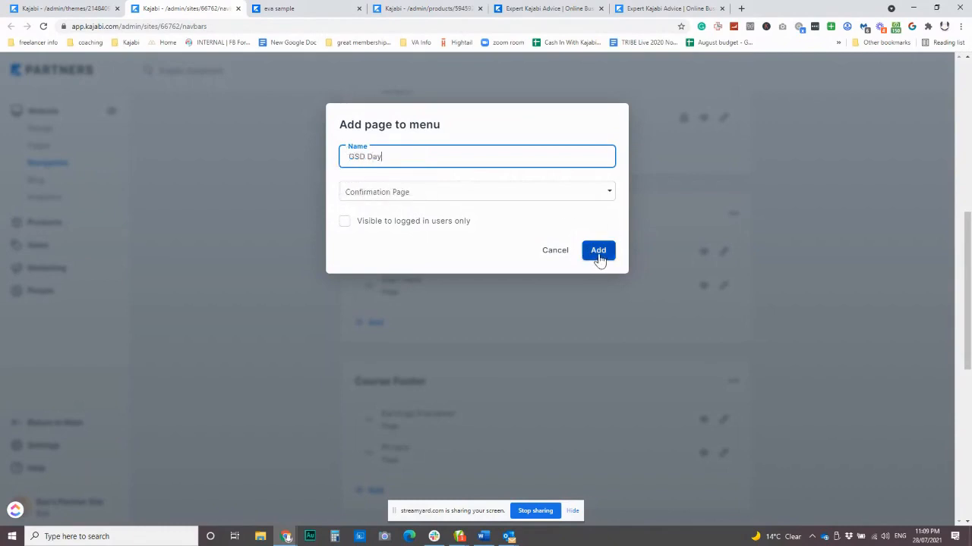
{"action": "left_click", "coordinate": [601, 258]}
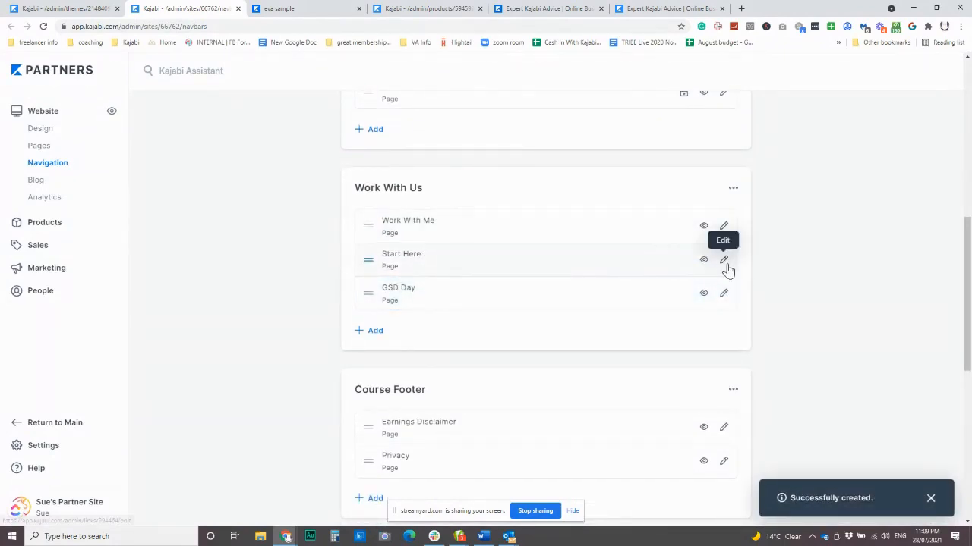
- Rename the "Start Here" item in the Work With Us menu as "Consulting" and save it
{"action": "left_click", "coordinate": [724, 260]}
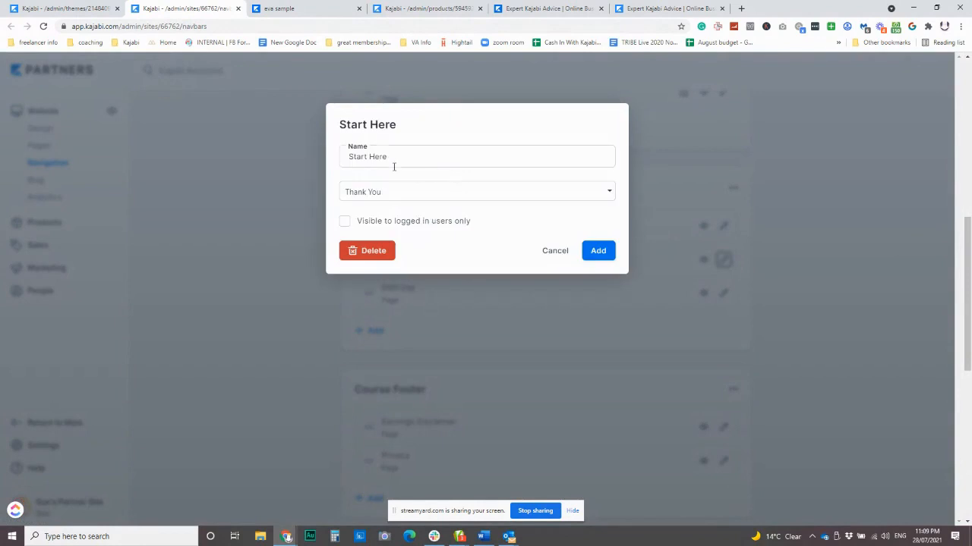
{"action": "left_click_drag", "start_coordinate": [400, 156], "coordinate": [341, 163]}
{"action": "type", "text": "Consulting"}
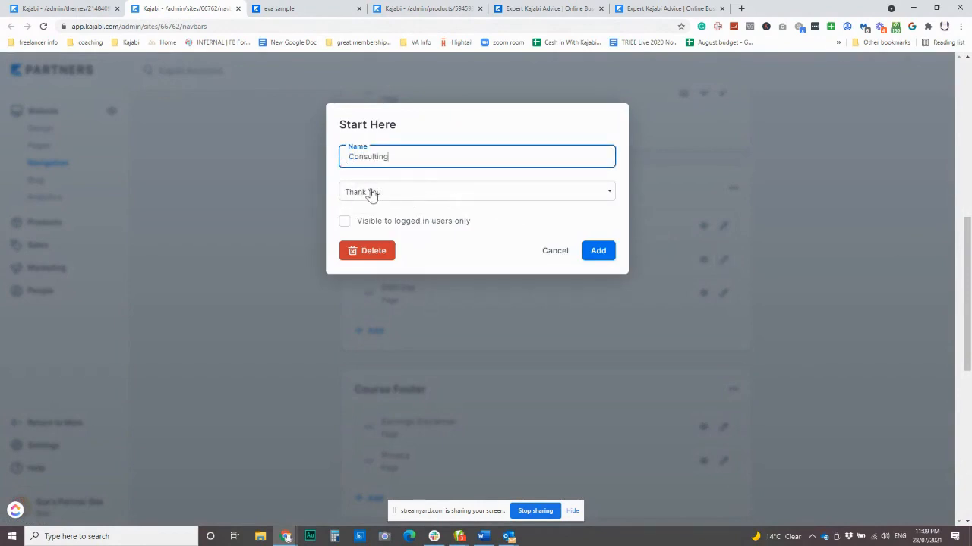
{"action": "left_click", "coordinate": [590, 254]}
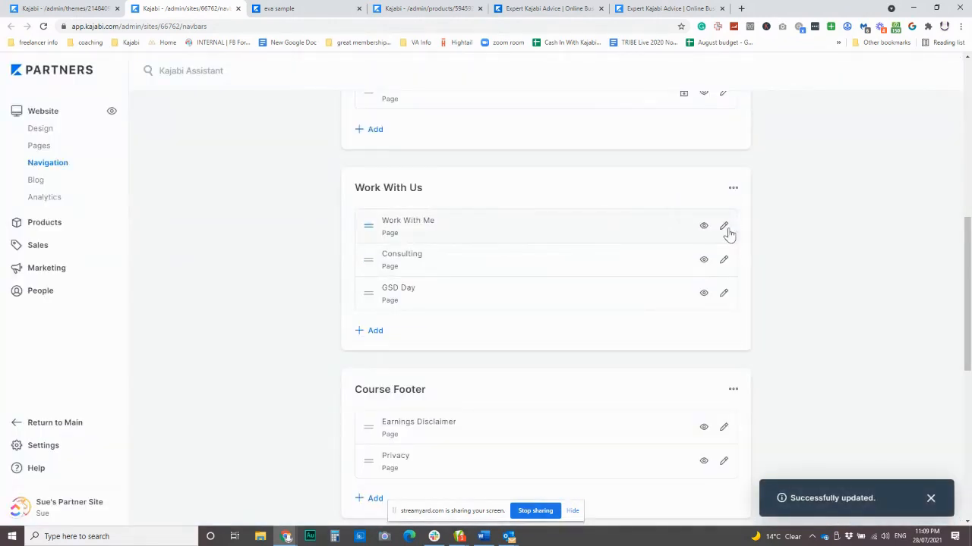
- Open the "Work With Me" item in the Work With Us menu and change its name to "Courses"
{"action": "left_click", "coordinate": [723, 228]}
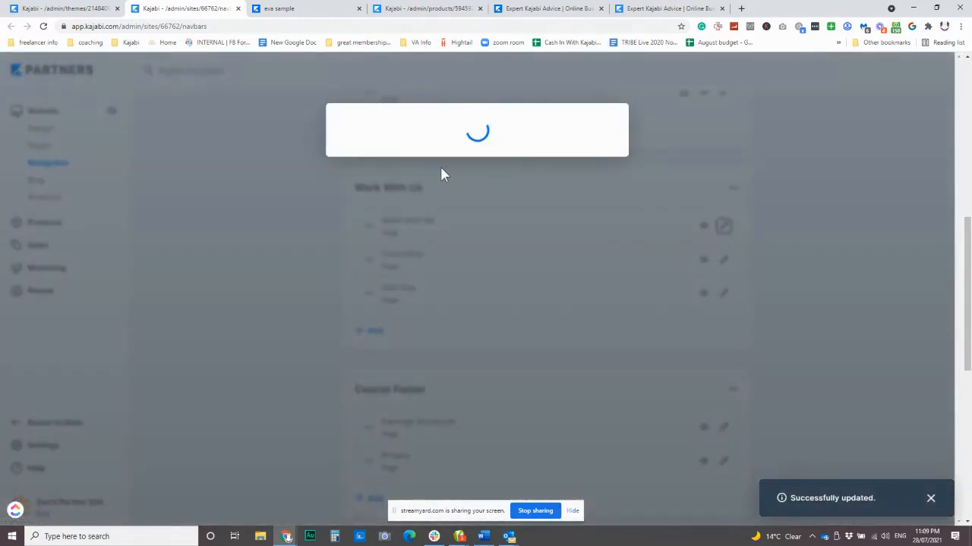
{"action": "left_click_drag", "start_coordinate": [441, 162], "coordinate": [343, 157]}
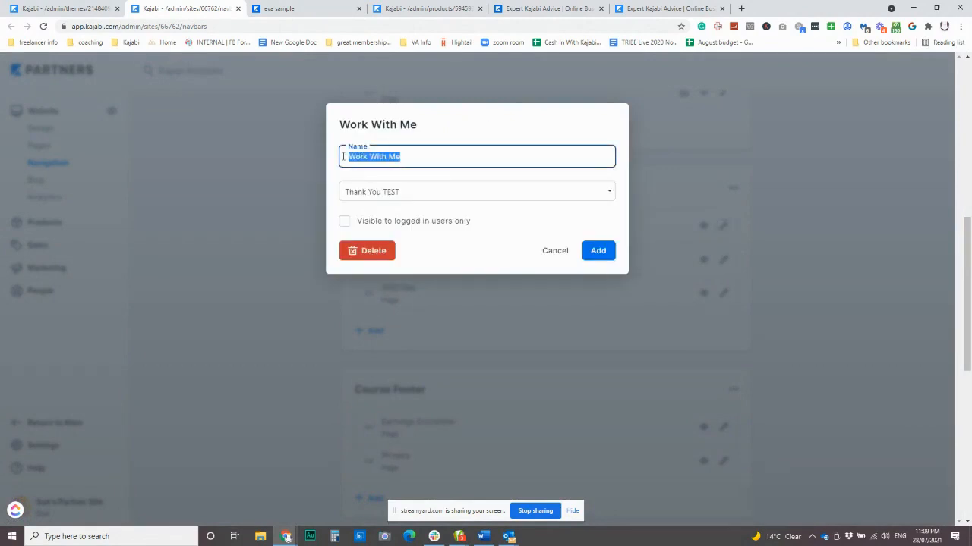
{"action": "type", "text": "Prog"}
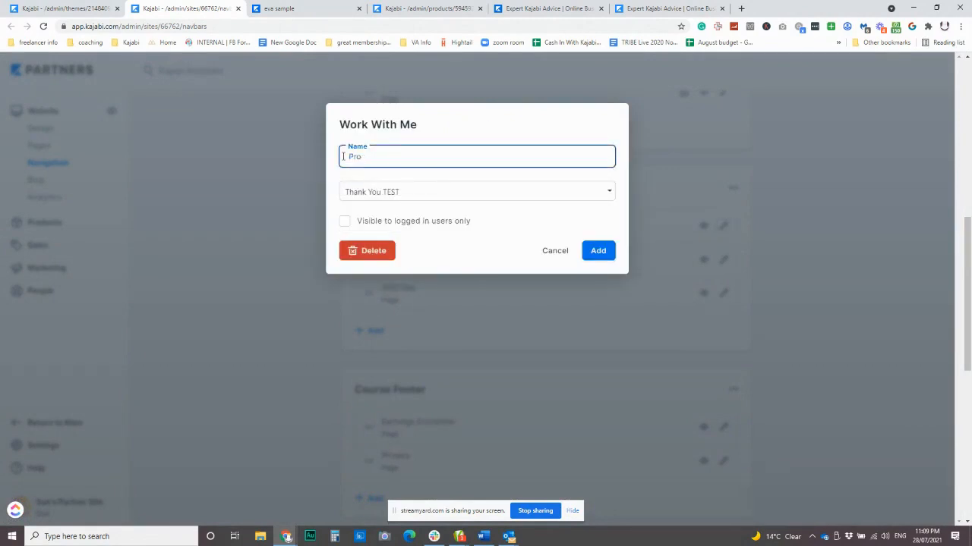
{"action": "key", "text": "BackSpace"}
{"action": "key", "text": "BackSpace"}
{"action": "key", "text": "BackSpace"}
{"action": "type", "text": "Cour"}
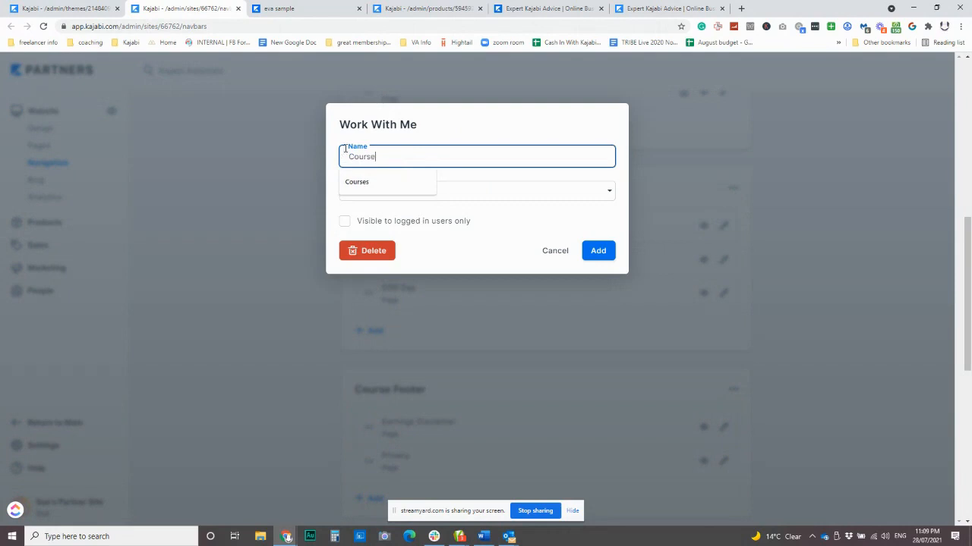
{"action": "type", "text": "se"}
{"action": "left_click", "coordinate": [375, 179]}
- Point the Courses menu item to the Store website page and save the item
{"action": "left_click", "coordinate": [383, 194]}
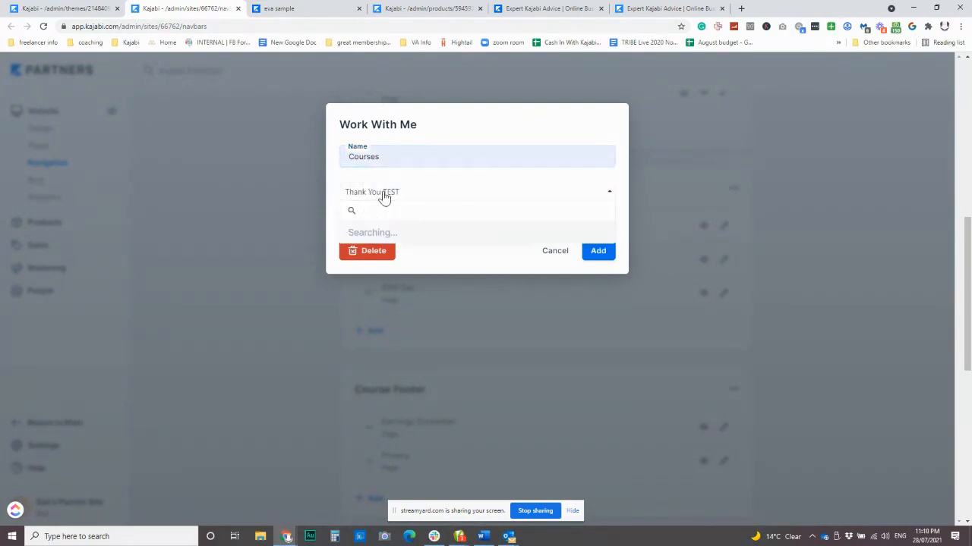
{"action": "scroll", "coordinate": [410, 269], "scroll_direction": "down", "scroll_amount": 6}
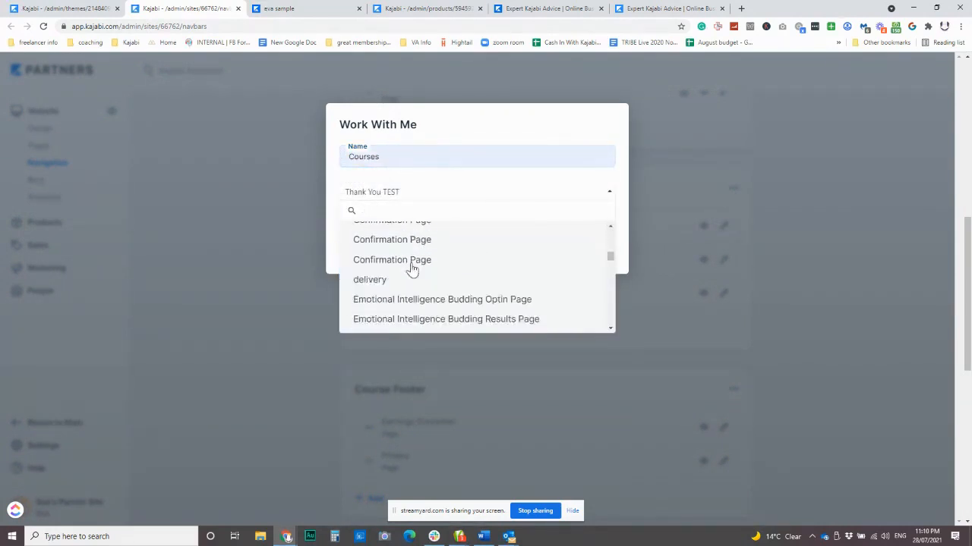
{"action": "scroll", "coordinate": [410, 269], "scroll_direction": "down", "scroll_amount": 10}
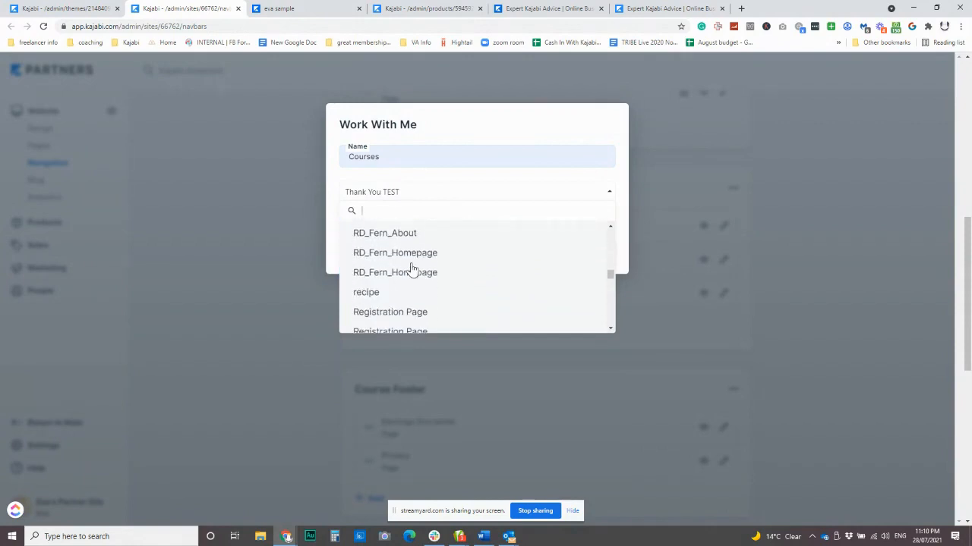
{"action": "scroll", "coordinate": [410, 269], "scroll_direction": "up", "scroll_amount": 15}
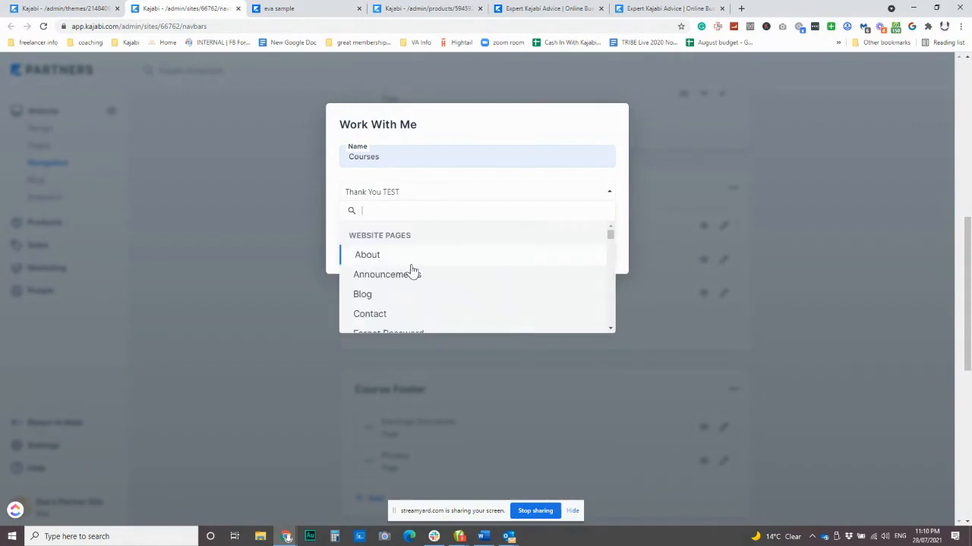
{"action": "scroll", "coordinate": [412, 271], "scroll_direction": "down", "scroll_amount": 3}
{"action": "scroll", "coordinate": [412, 271], "scroll_direction": "up", "scroll_amount": 1}
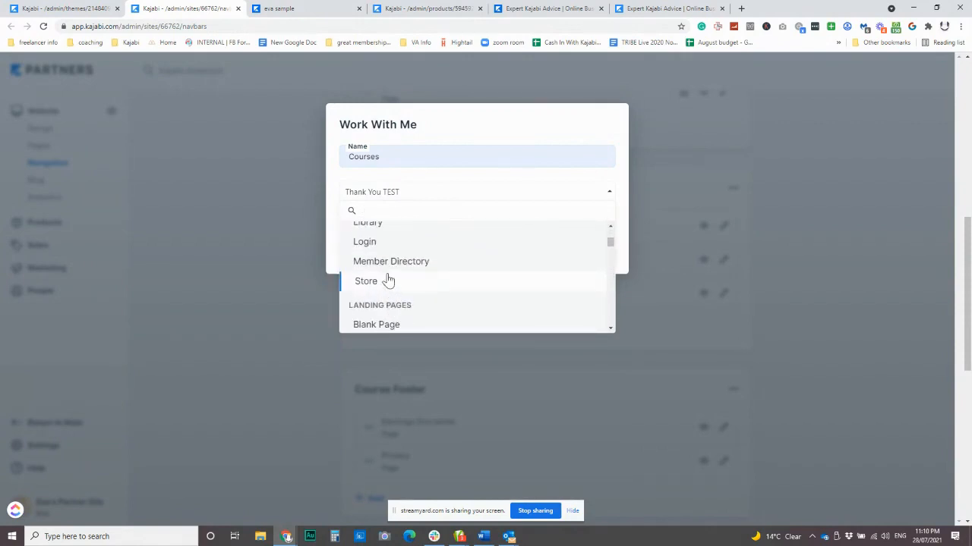
{"action": "left_click", "coordinate": [387, 280]}
{"action": "left_click", "coordinate": [605, 255]}
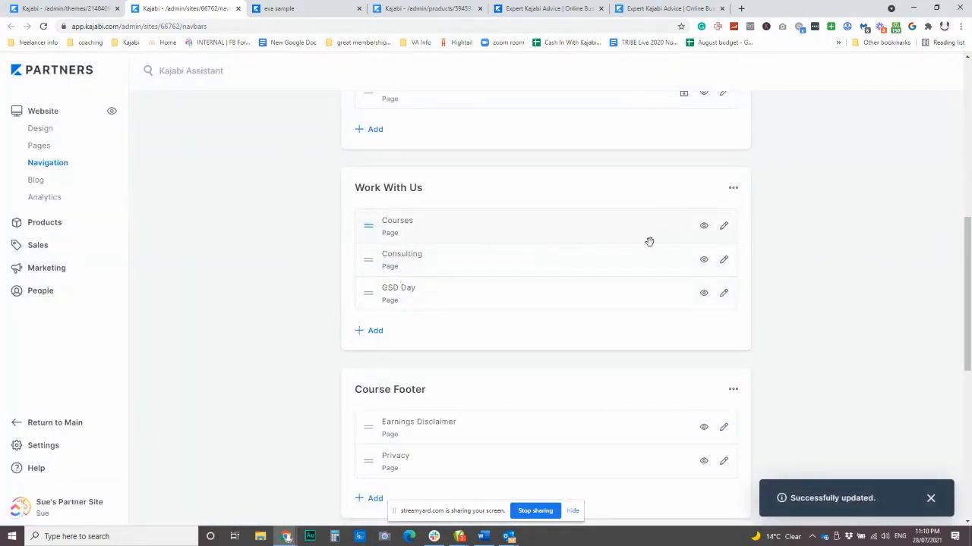
- Look over the site's navigation menus, return to the eva sample page editor, and reload it
{"action": "scroll", "coordinate": [631, 280], "scroll_direction": "up", "scroll_amount": 5}
{"action": "scroll", "coordinate": [626, 281], "scroll_direction": "down", "scroll_amount": 5}
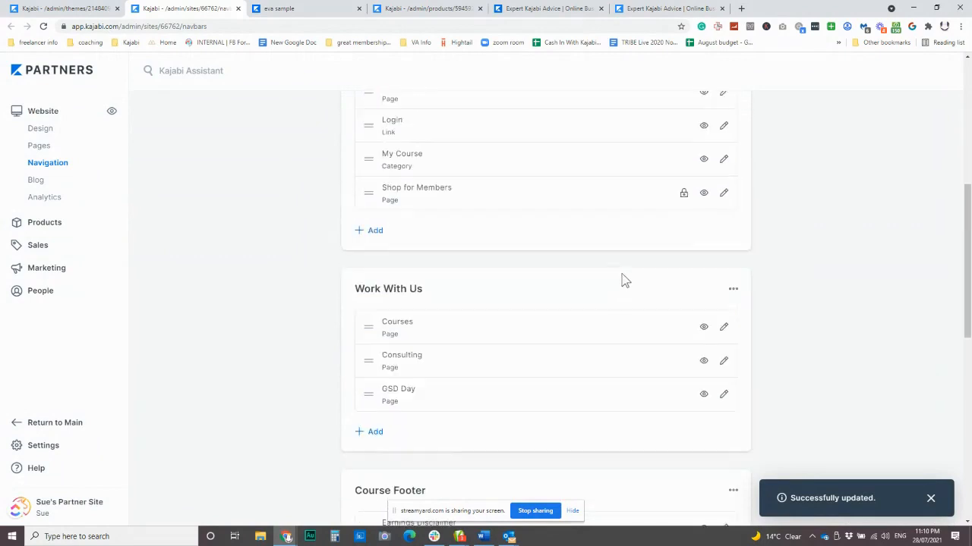
{"action": "scroll", "coordinate": [475, 293], "scroll_direction": "down", "scroll_amount": 6}
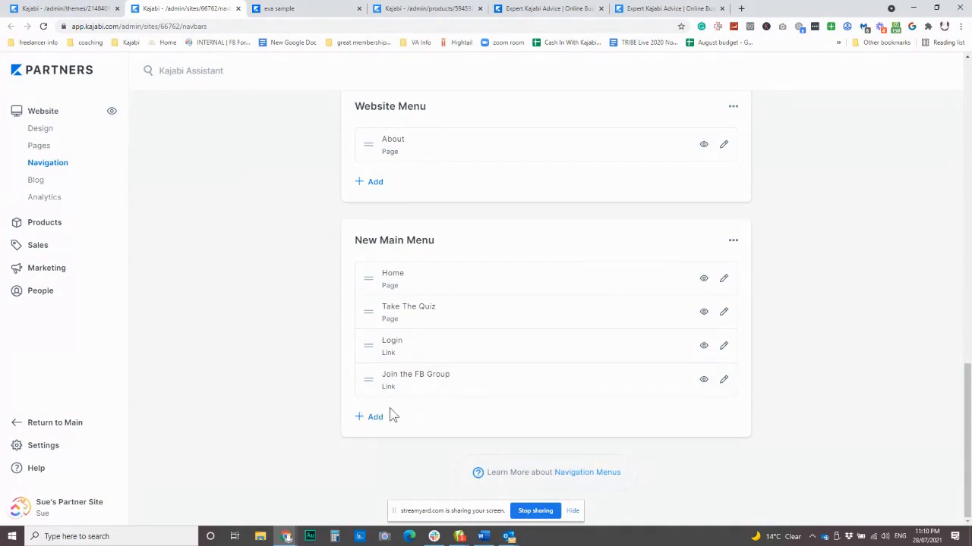
{"action": "scroll", "coordinate": [447, 363], "scroll_direction": "up", "scroll_amount": 6}
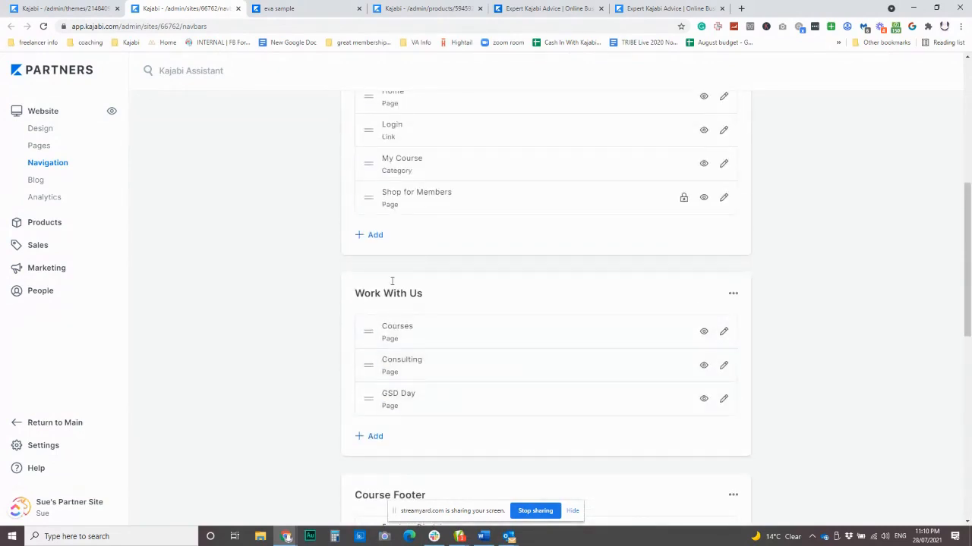
{"action": "left_click", "coordinate": [38, 9]}
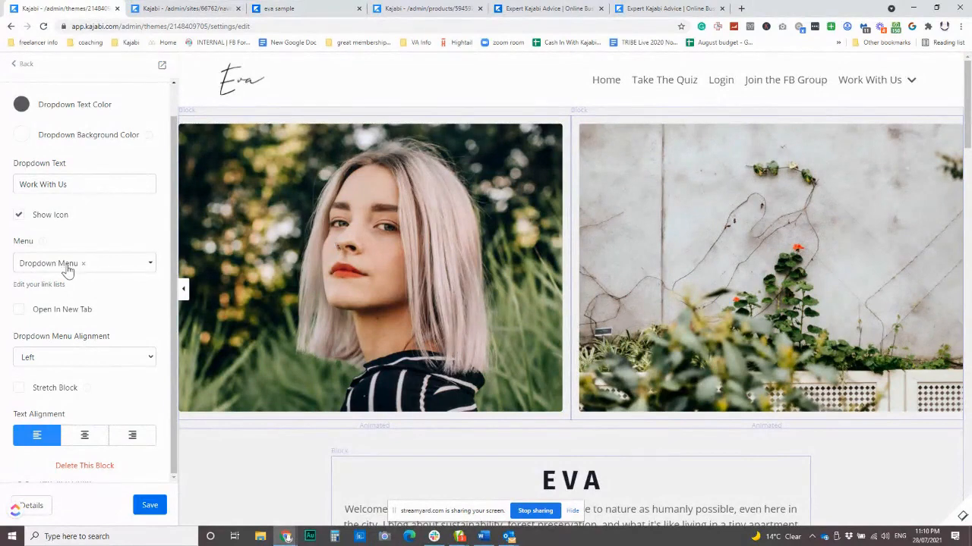
{"action": "left_click", "coordinate": [43, 26]}
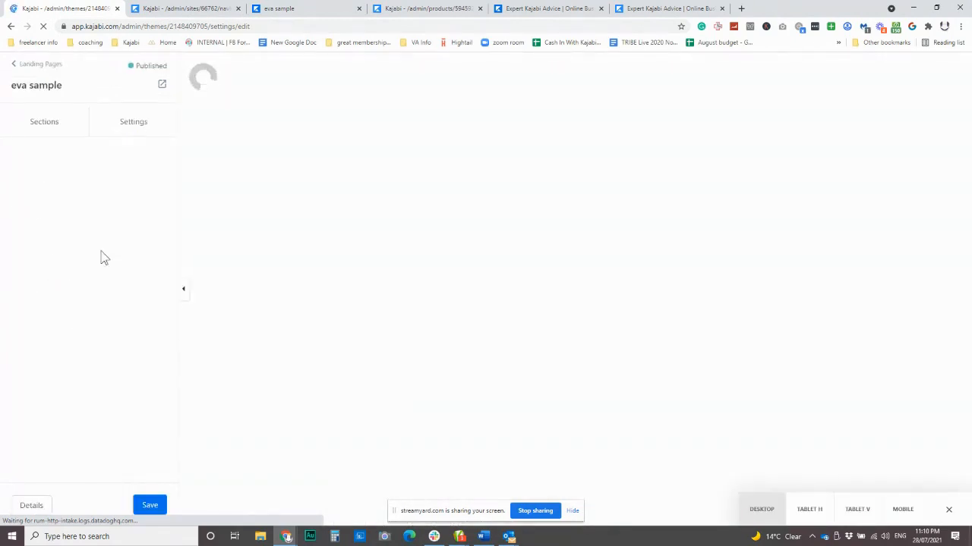
- Switch to the eva sample preview, check the updated items in the Work With Us dropdown, and go back to the page editor
{"action": "left_click", "coordinate": [217, 7]}
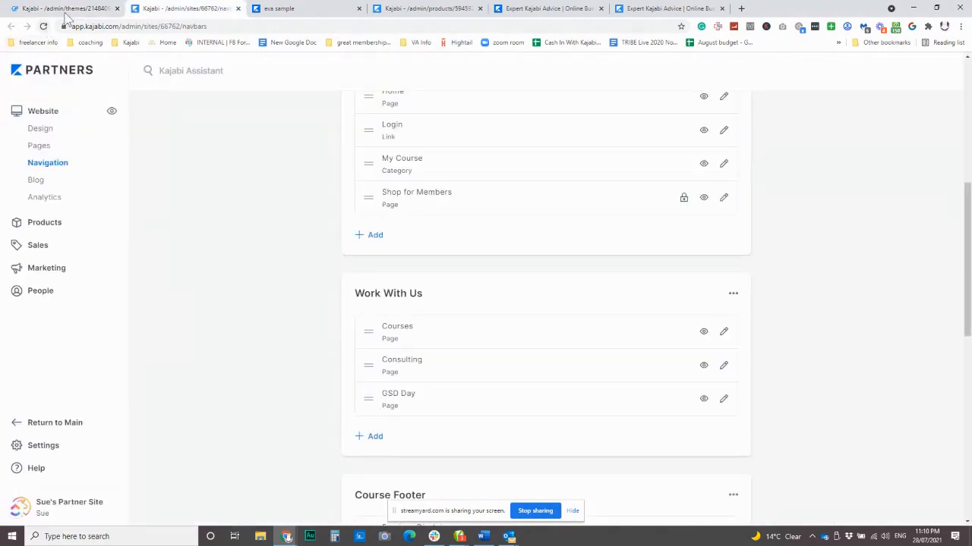
{"action": "left_click", "coordinate": [289, 8]}
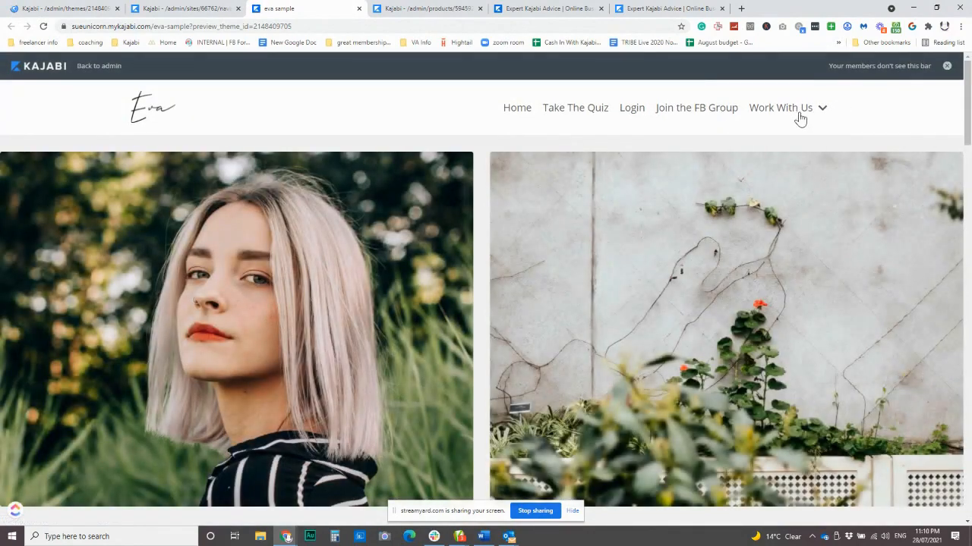
{"action": "mouse_move", "coordinate": [798, 113]}
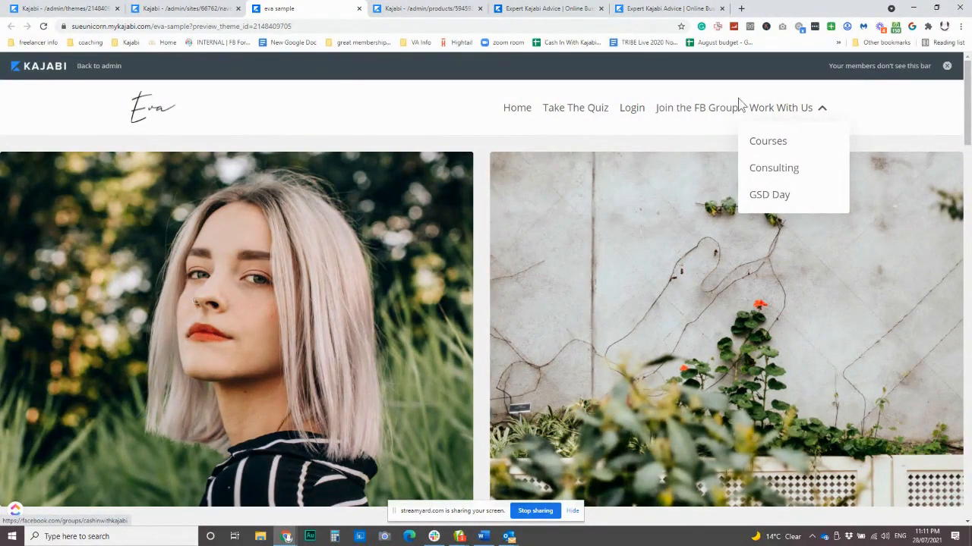
{"action": "left_click", "coordinate": [791, 113]}
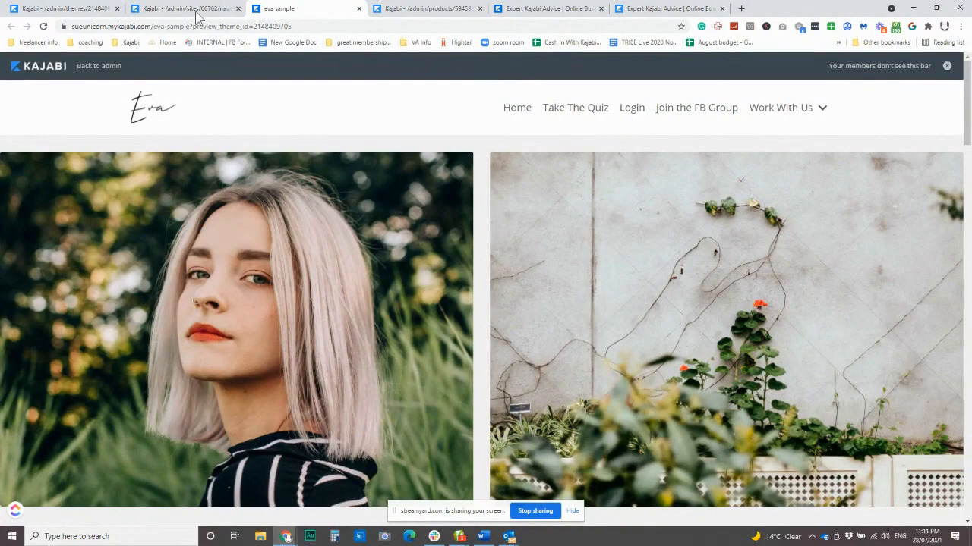
{"action": "left_click", "coordinate": [79, 13]}
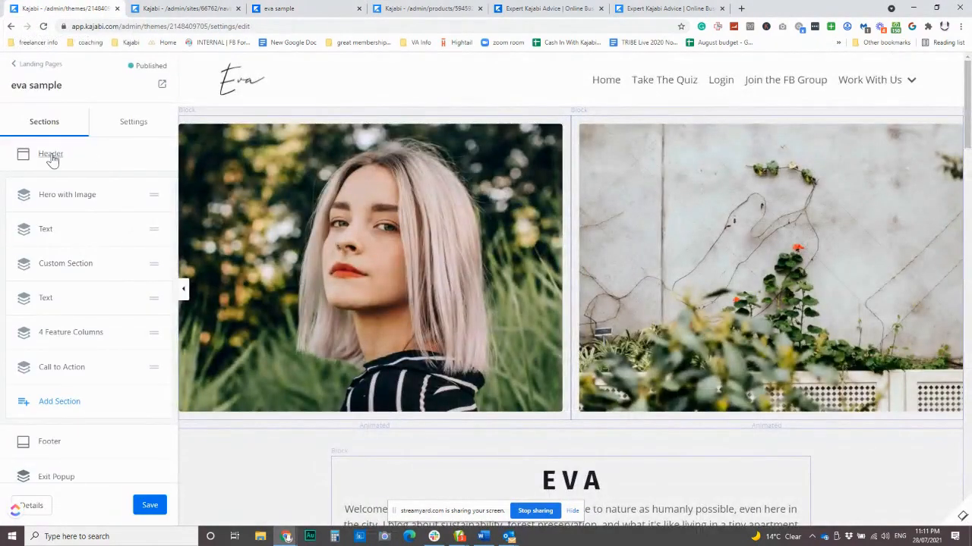
- Move the Dropdown Menu block above the Menu block in the page's Header section
{"action": "left_click", "coordinate": [51, 159]}
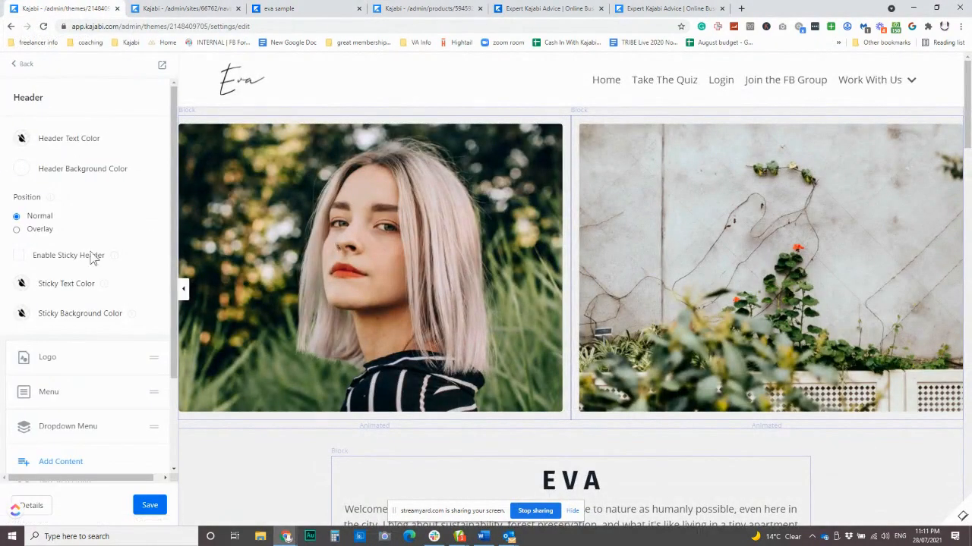
{"action": "scroll", "coordinate": [85, 317], "scroll_direction": "down", "scroll_amount": 3}
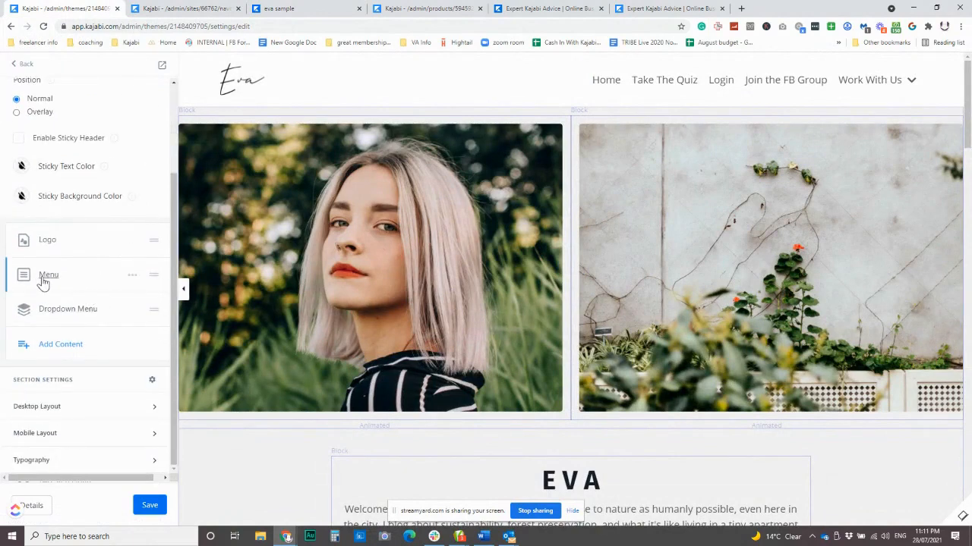
{"action": "mouse_move", "coordinate": [153, 311]}
{"action": "left_mouse_down"}
{"action": "mouse_move", "coordinate": [150, 262]}
{"action": "mouse_move", "coordinate": [148, 315]}
{"action": "left_mouse_up"}
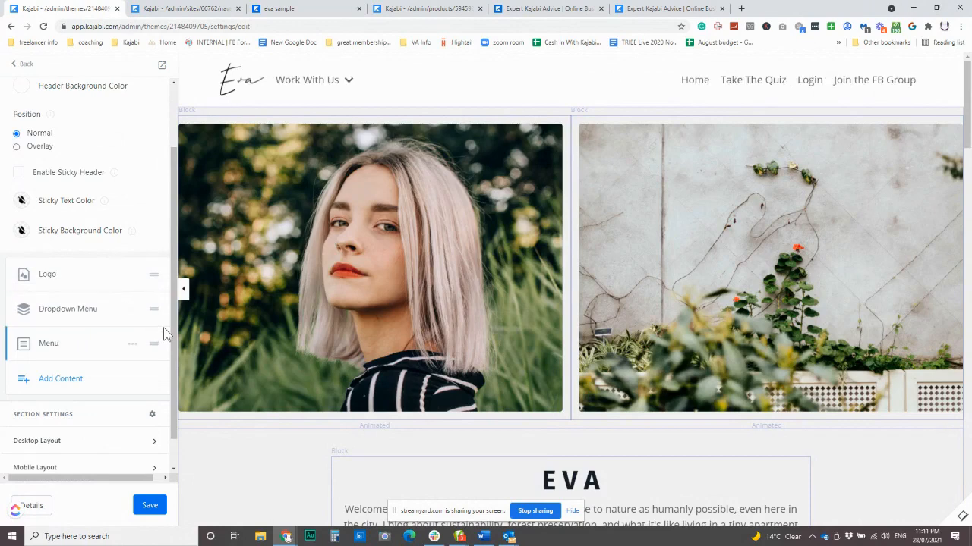
- Set the Dropdown Menu block's text alignment and dropdown menu alignment to Right, and save the page
{"action": "left_click", "coordinate": [100, 310]}
{"action": "scroll", "coordinate": [118, 341], "scroll_direction": "down", "scroll_amount": 2}
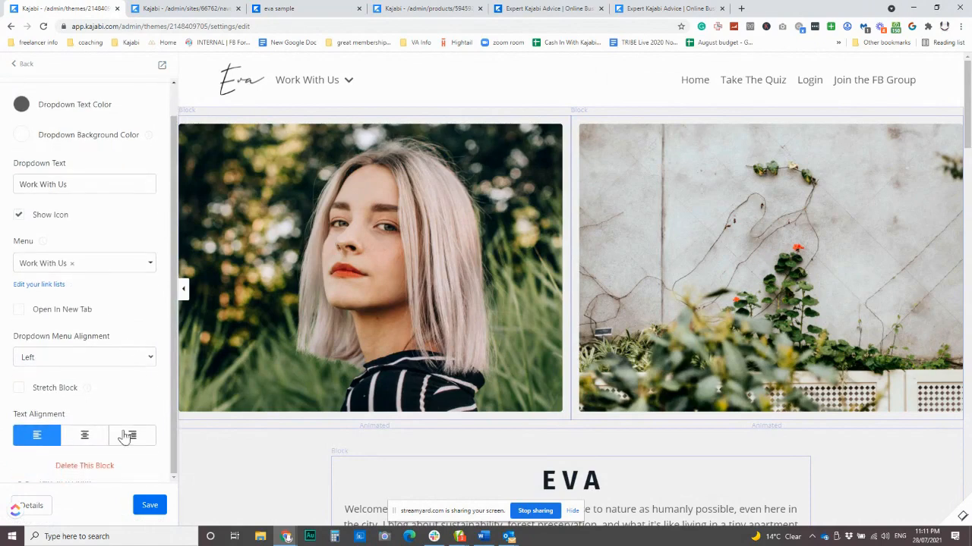
{"action": "left_click", "coordinate": [127, 435]}
{"action": "left_click", "coordinate": [131, 360]}
{"action": "left_click", "coordinate": [113, 396]}
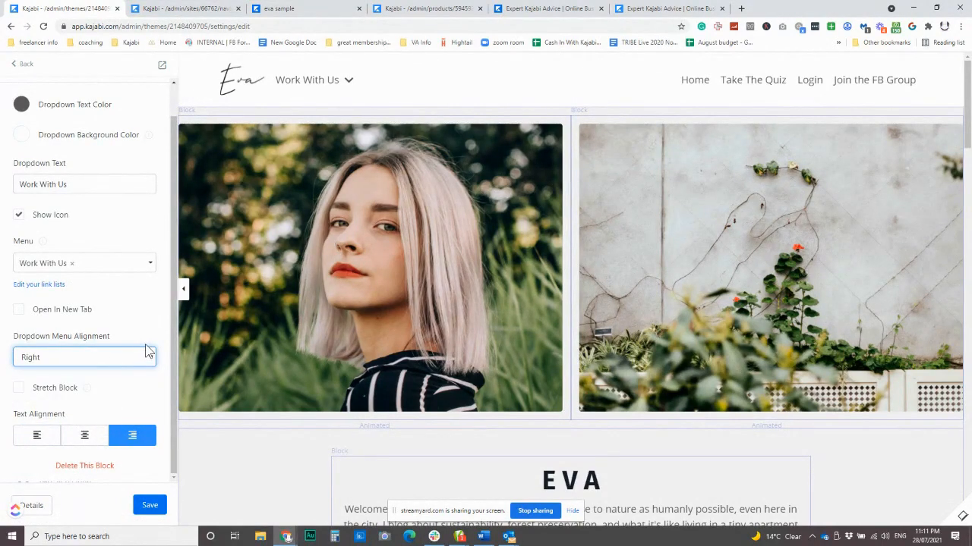
{"action": "left_click", "coordinate": [148, 507]}
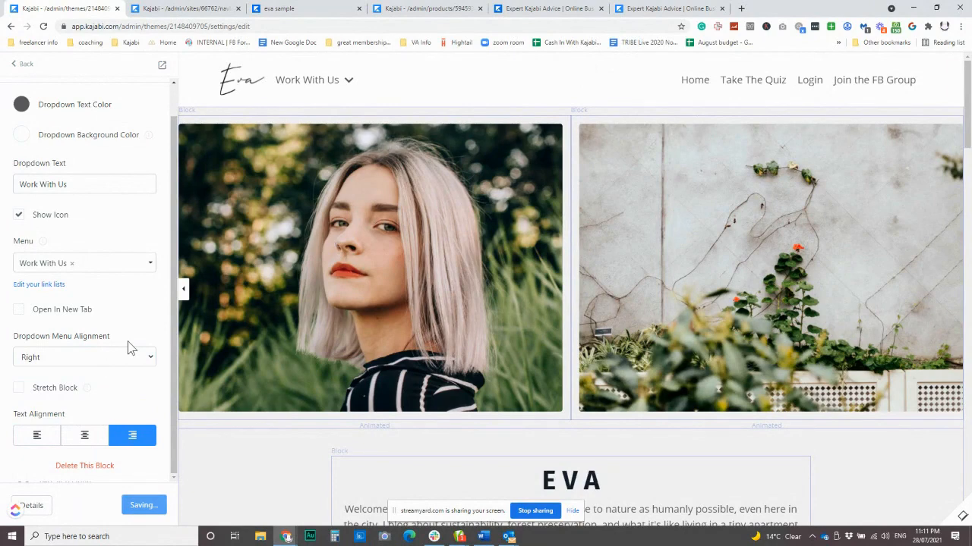
- Review the Dropdown Menu block's settings and its available dropdown menu alignment options
{"action": "scroll", "coordinate": [131, 316], "scroll_direction": "up", "scroll_amount": 1}
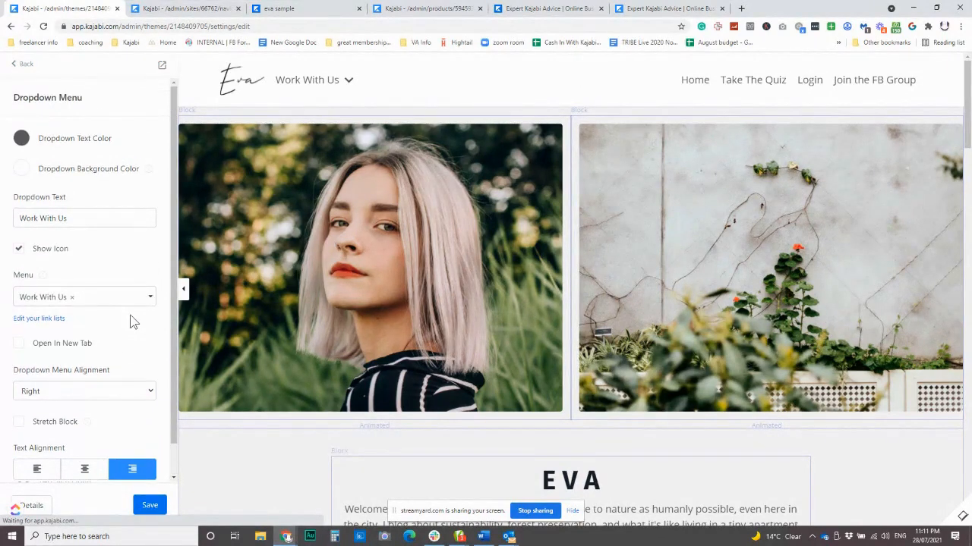
{"action": "scroll", "coordinate": [130, 325], "scroll_direction": "down", "scroll_amount": 1}
{"action": "left_click", "coordinate": [119, 358]}
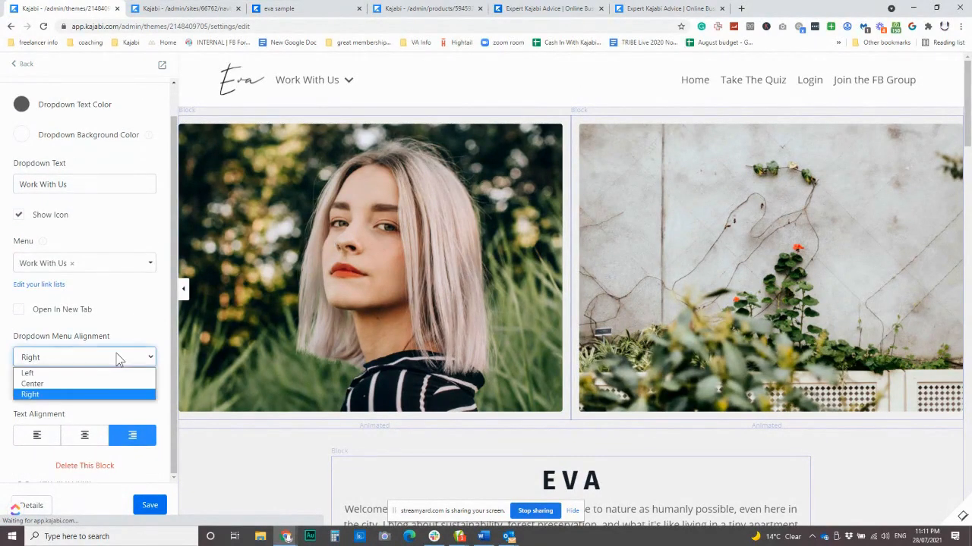
{"action": "left_click", "coordinate": [124, 359]}
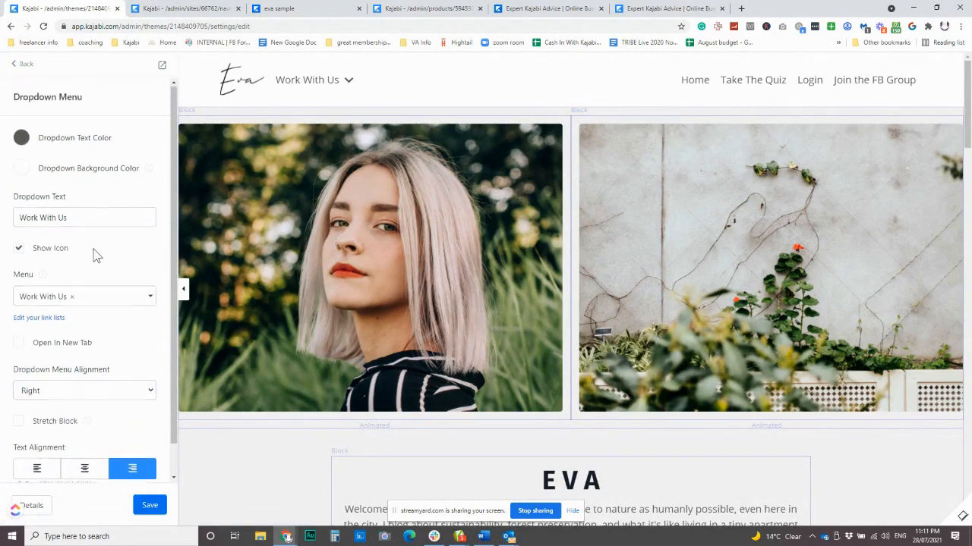
- Return to the Header section and move the Dropdown Menu block back below the Menu block
{"action": "scroll", "coordinate": [93, 251], "scroll_direction": "up", "scroll_amount": 1}
{"action": "left_click", "coordinate": [20, 63]}
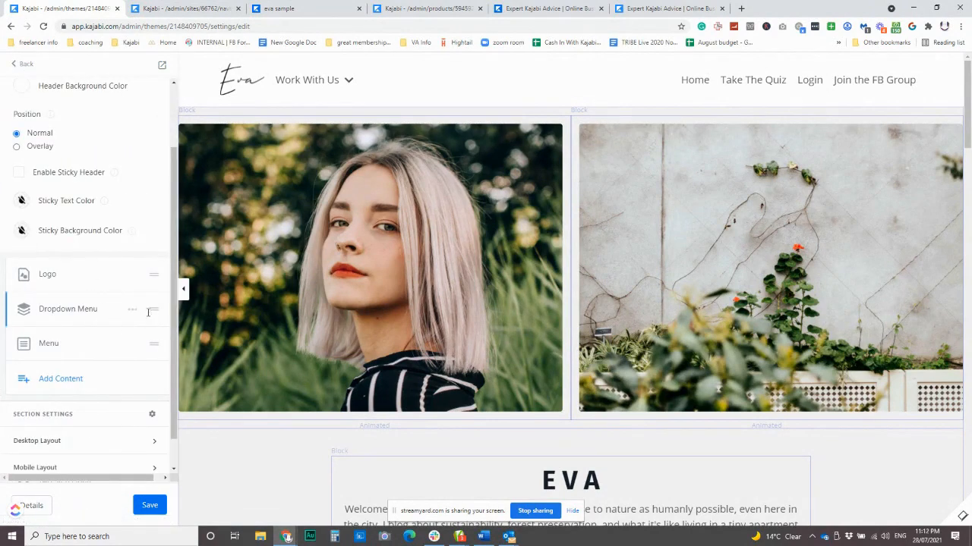
{"action": "left_click_drag", "start_coordinate": [151, 310], "coordinate": [138, 349]}
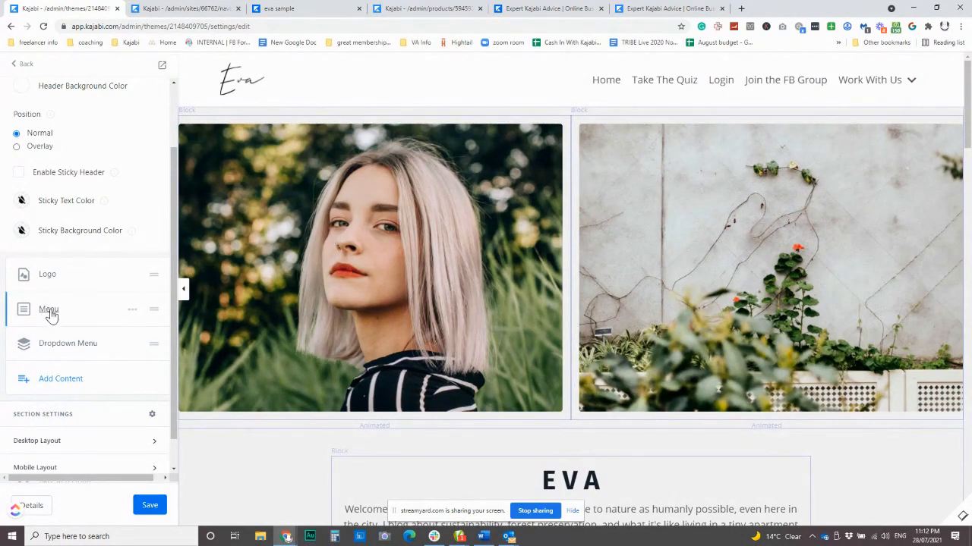
- Review the Dropdown Menu block's settings, then switch to the eva sample preview and expand the Work With Us dropdown
{"action": "left_click", "coordinate": [66, 345]}
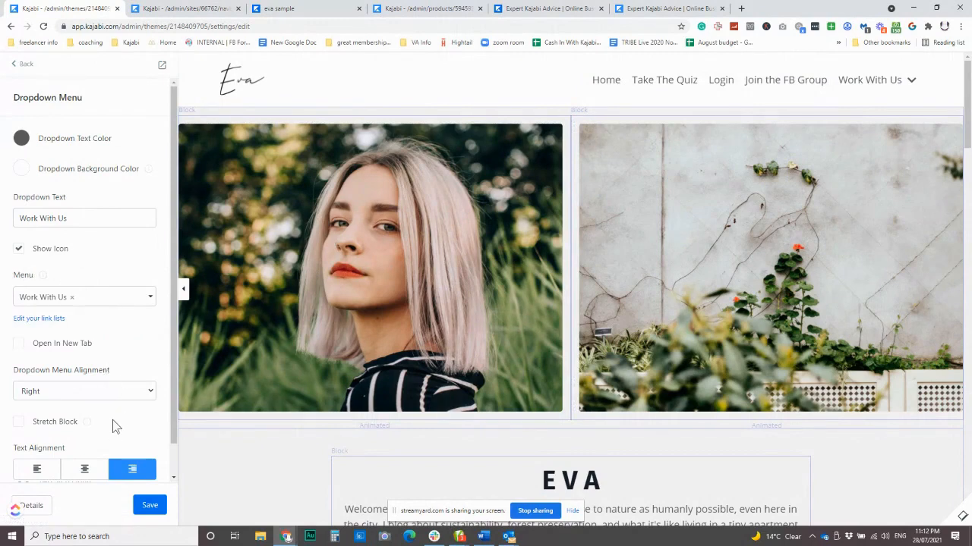
{"action": "scroll", "coordinate": [122, 379], "scroll_direction": "down", "scroll_amount": 1}
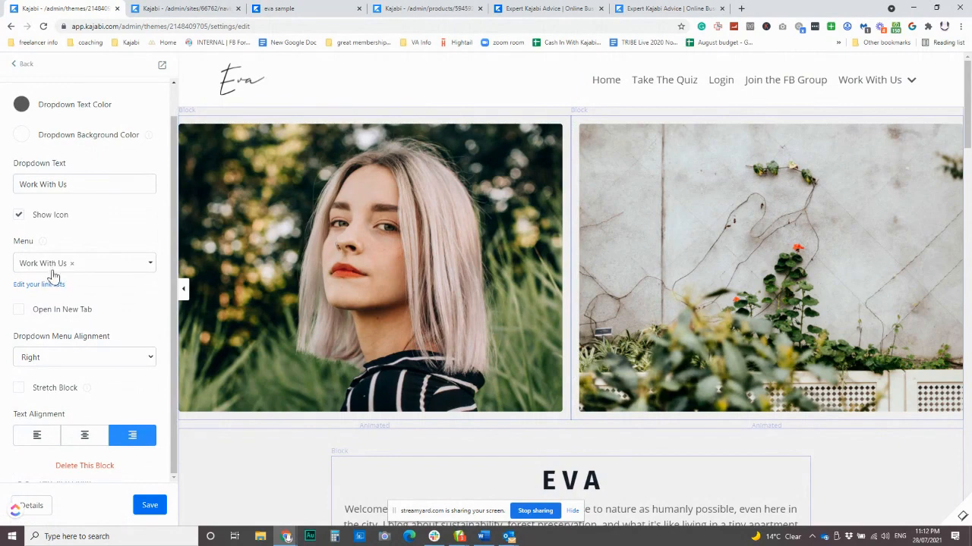
{"action": "left_click", "coordinate": [304, 9]}
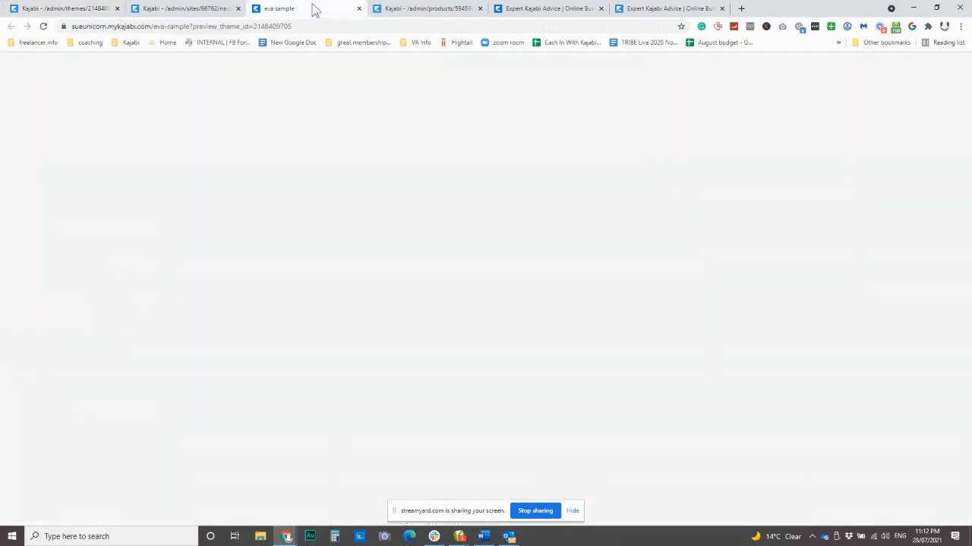
{"action": "mouse_move", "coordinate": [786, 113]}
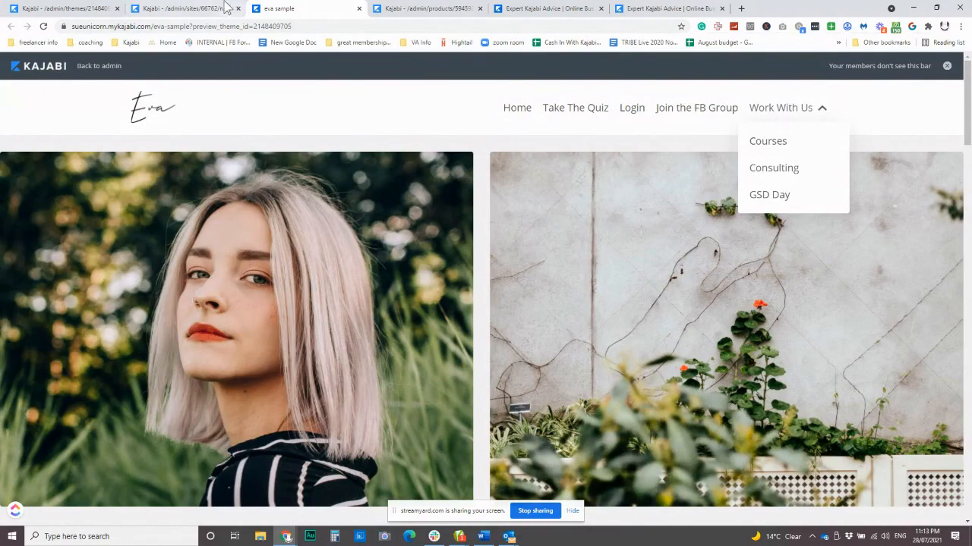
- Return to the page editor and add a User Menu block to the header
{"action": "left_click", "coordinate": [46, 8]}
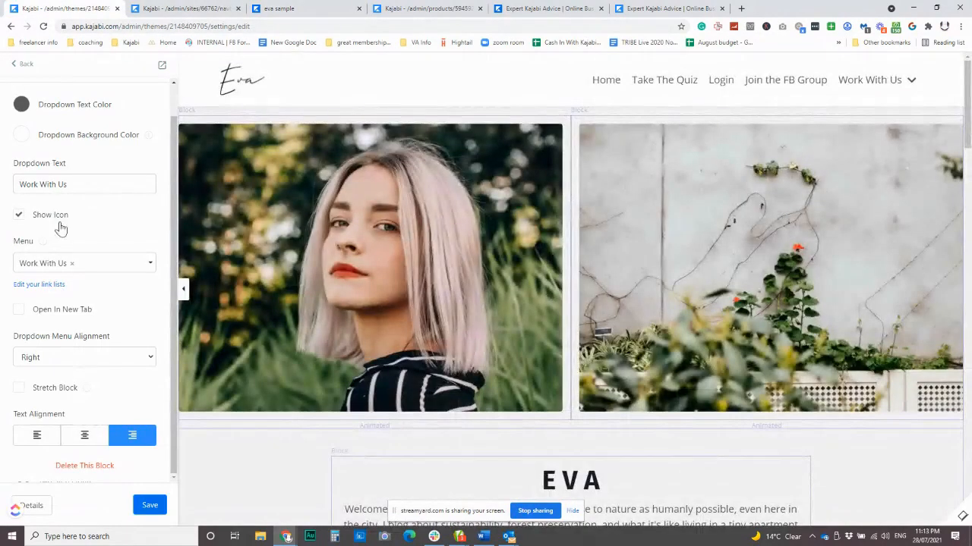
{"action": "left_click", "coordinate": [20, 64]}
{"action": "left_click", "coordinate": [62, 379]}
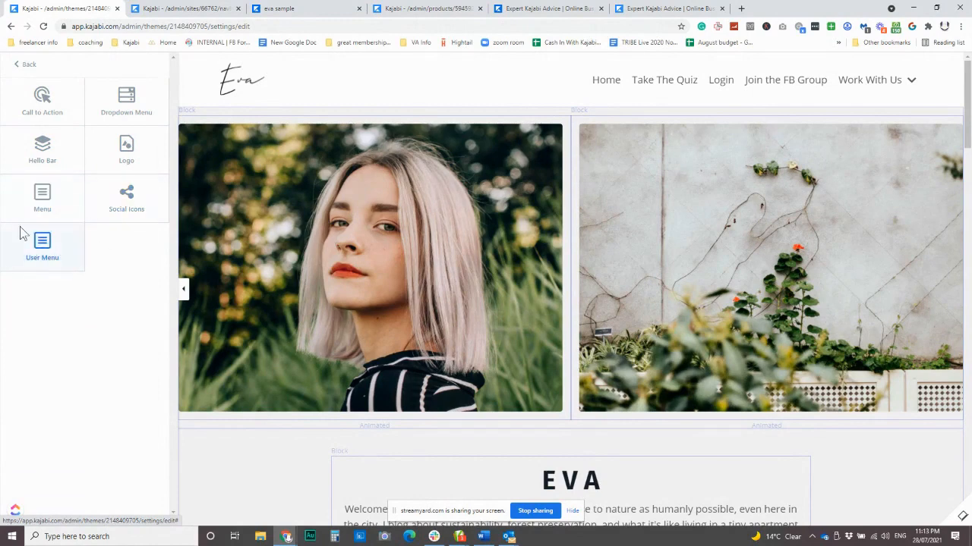
{"action": "left_click", "coordinate": [44, 257]}
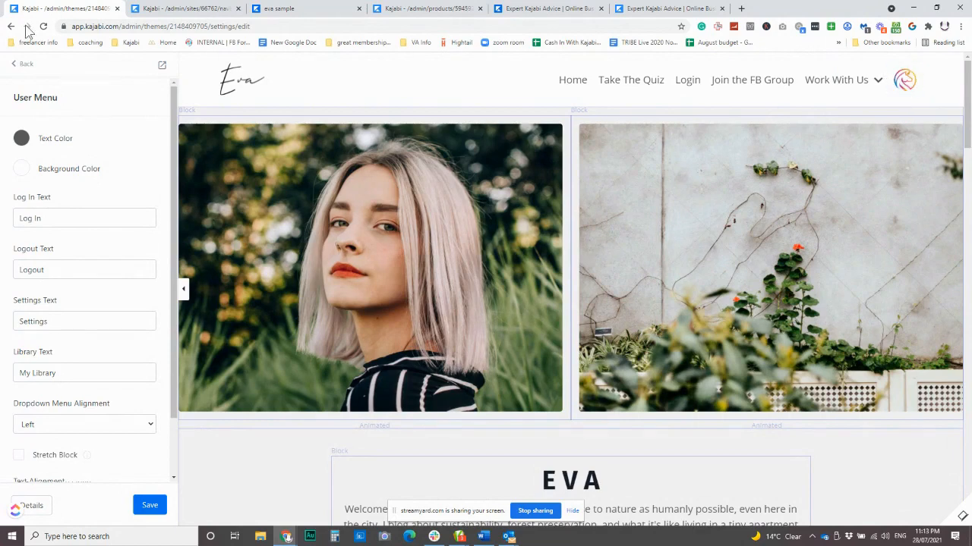
- Delete the User Menu block from the header
{"action": "left_click", "coordinate": [21, 67]}
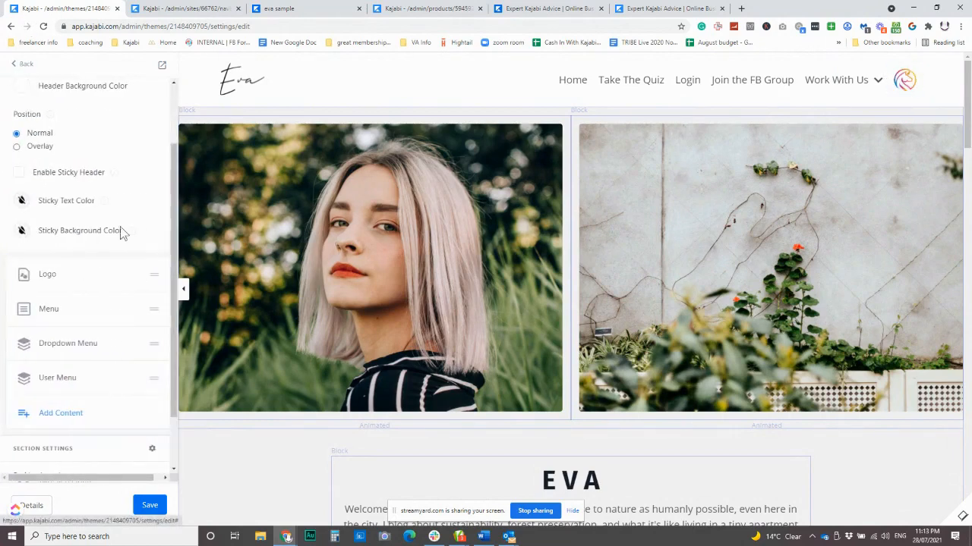
{"action": "left_click", "coordinate": [133, 381]}
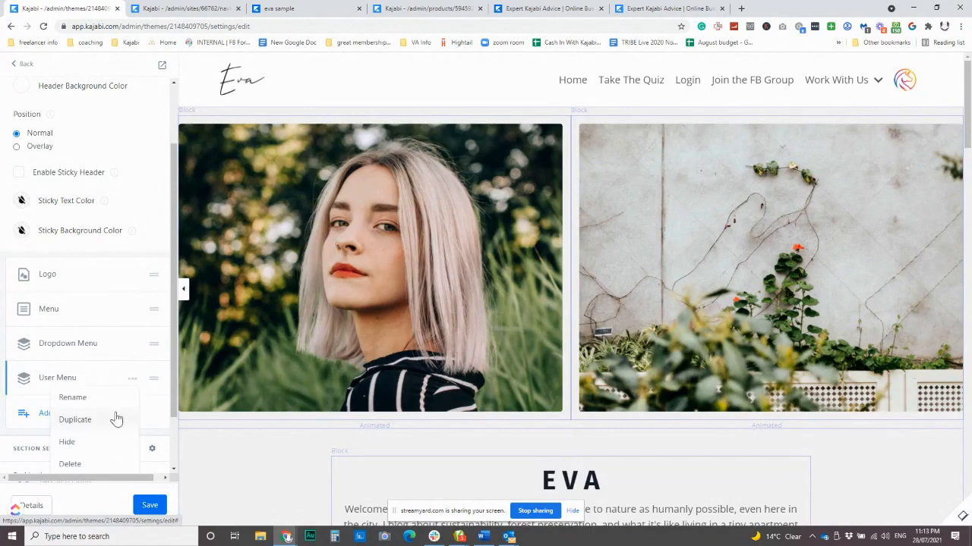
{"action": "left_click", "coordinate": [87, 464]}
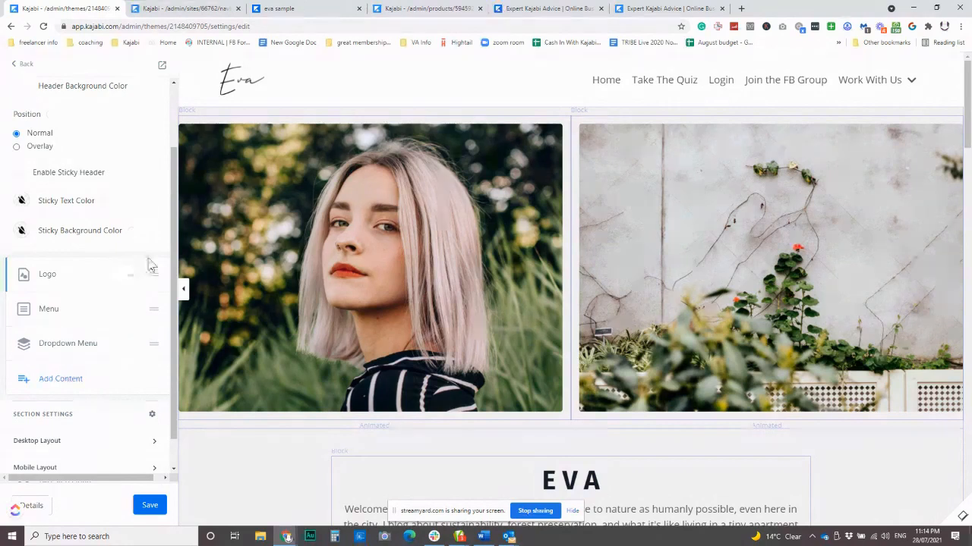
{"action": "scroll", "coordinate": [133, 246], "scroll_direction": "up", "scroll_amount": 3}
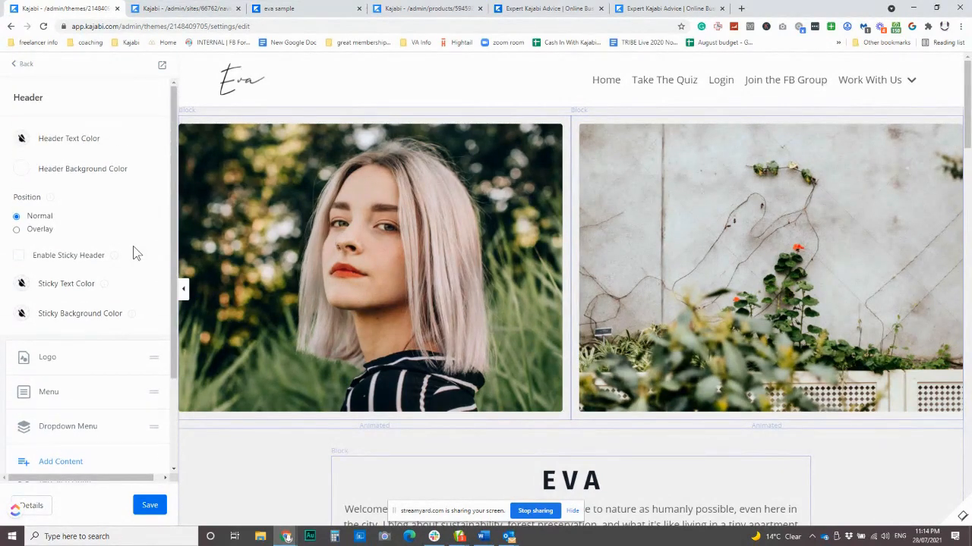
{"action": "left_click", "coordinate": [15, 66]}
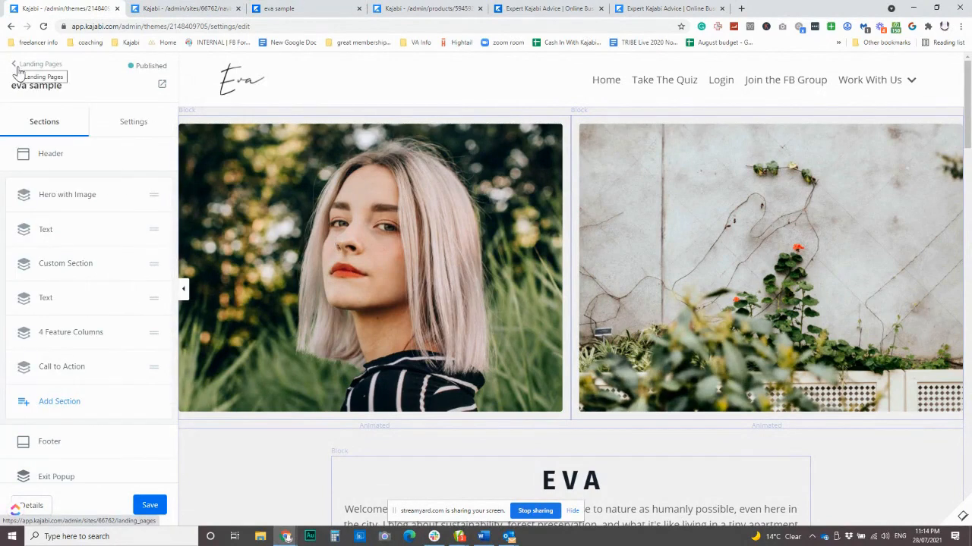
{"action": "left_click", "coordinate": [58, 155]}
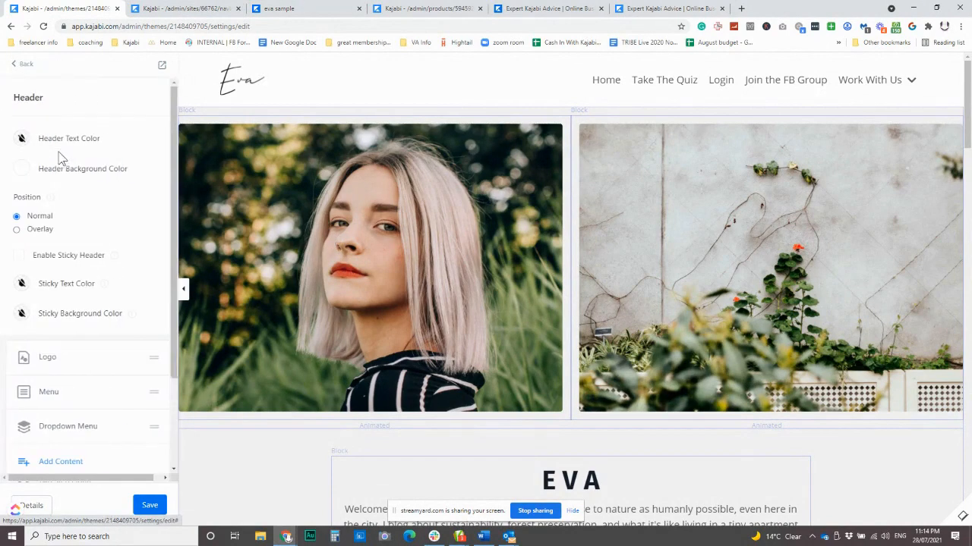
{"action": "left_click", "coordinate": [16, 64]}
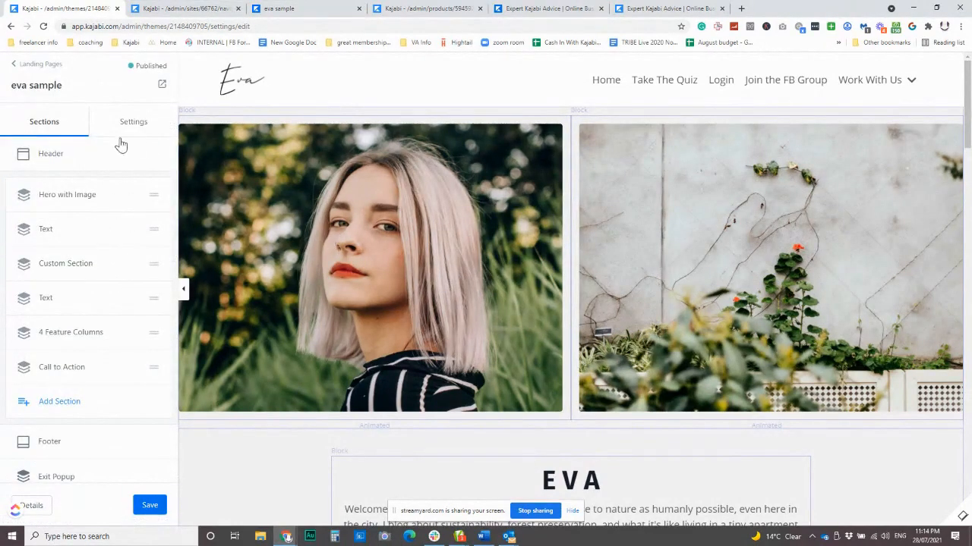
- Open the Header section's desktop layout settings and turn on Hide Header
{"action": "left_click", "coordinate": [56, 156]}
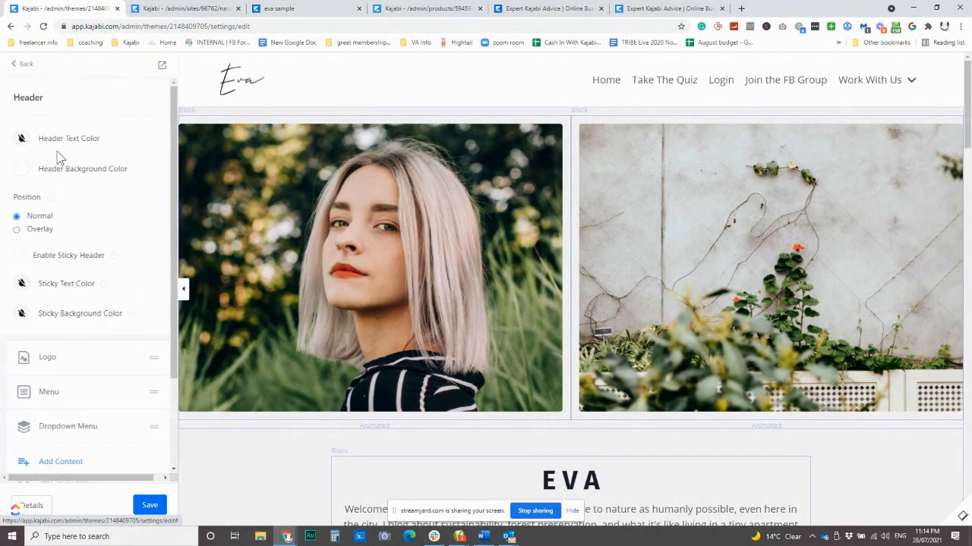
{"action": "scroll", "coordinate": [129, 272], "scroll_direction": "down", "scroll_amount": 2}
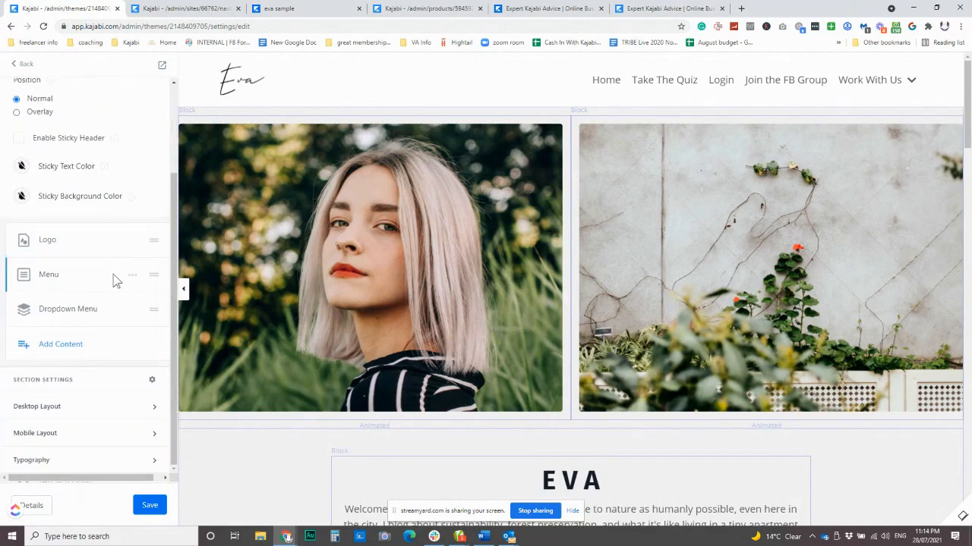
{"action": "left_click", "coordinate": [66, 409]}
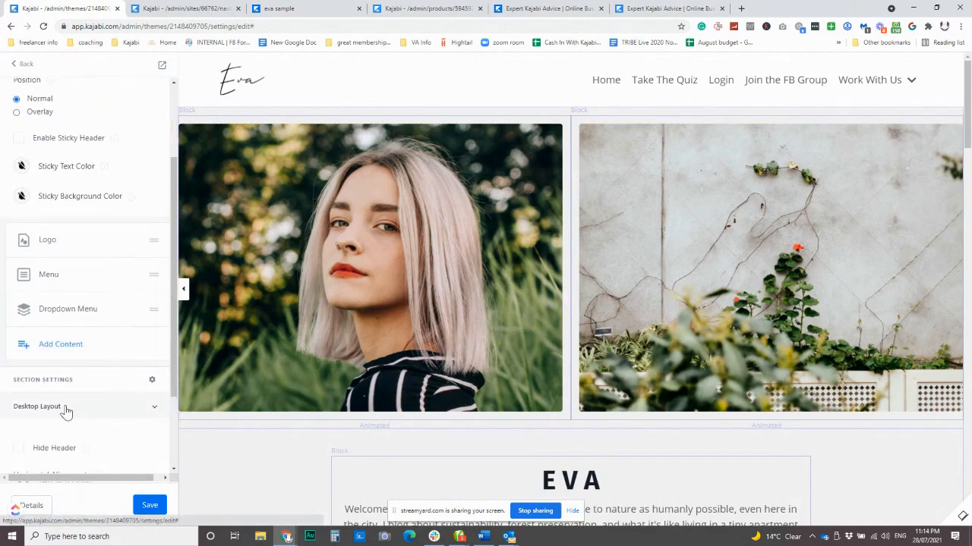
{"action": "scroll", "coordinate": [68, 407], "scroll_direction": "down", "scroll_amount": 2}
{"action": "left_click", "coordinate": [20, 337]}
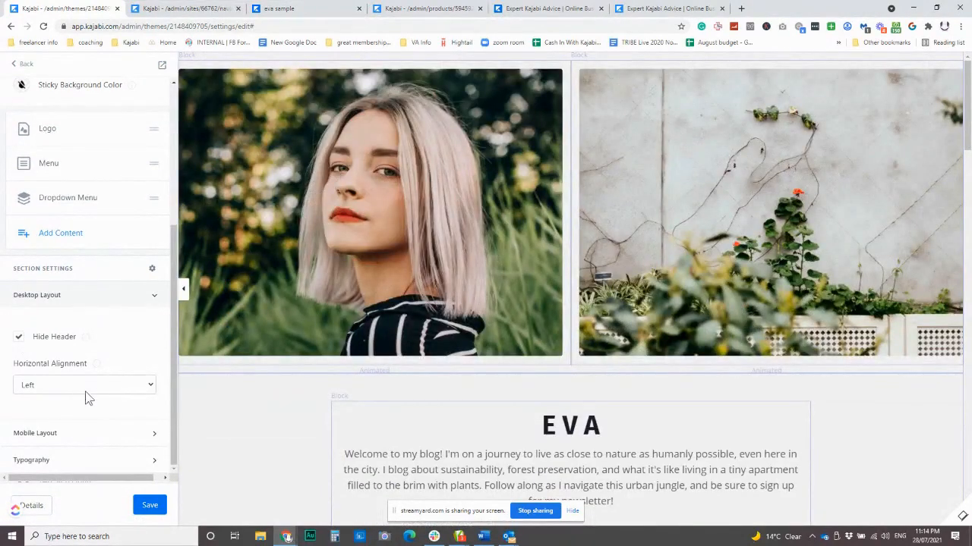
- Turn on Hide Header in the header's mobile layout settings
{"action": "left_click", "coordinate": [104, 432]}
{"action": "scroll", "coordinate": [104, 430], "scroll_direction": "down", "scroll_amount": 2}
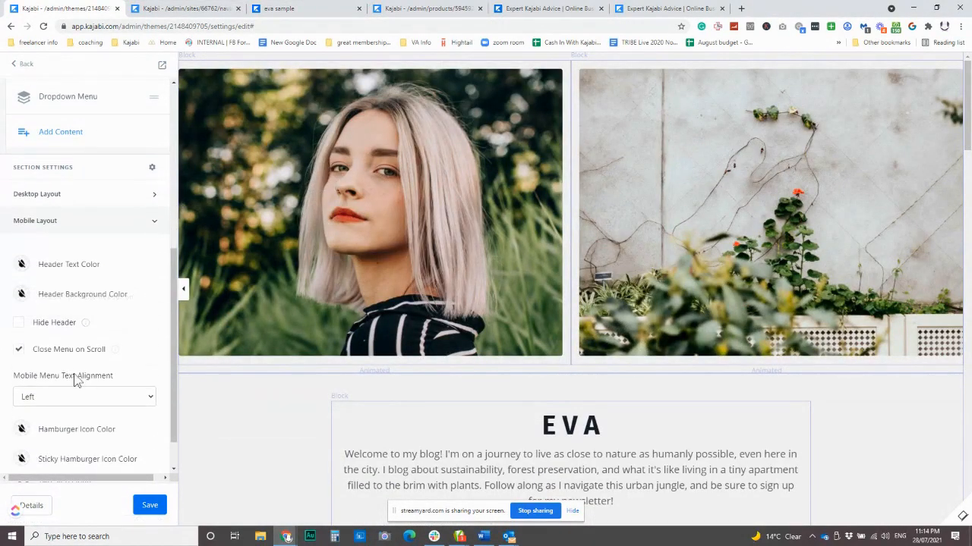
{"action": "left_click", "coordinate": [19, 322]}
{"action": "scroll", "coordinate": [219, 284], "scroll_direction": "down", "scroll_amount": 4}
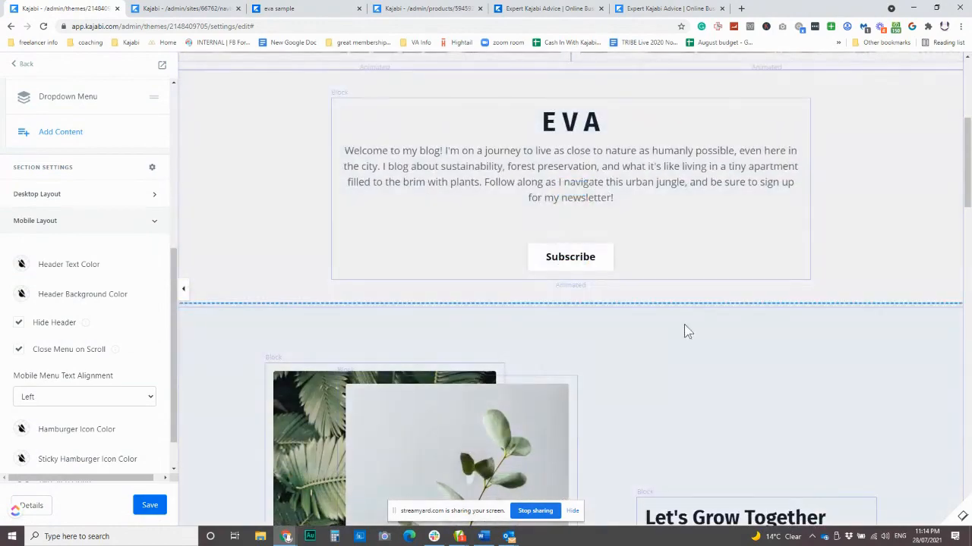
{"action": "scroll", "coordinate": [540, 319], "scroll_direction": "down", "scroll_amount": 1}
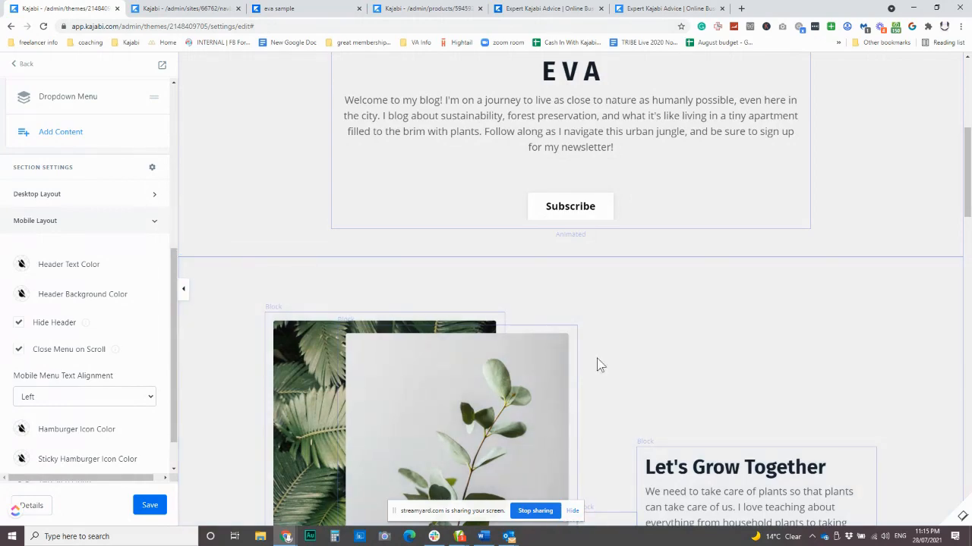
{"action": "scroll", "coordinate": [597, 365], "scroll_direction": "up", "scroll_amount": 5}
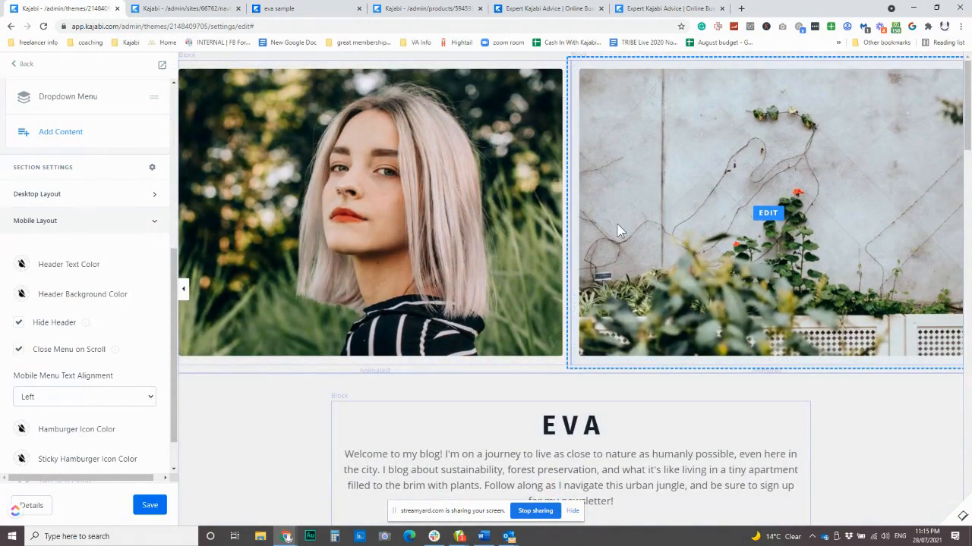
{"action": "scroll", "coordinate": [73, 331], "scroll_direction": "up", "scroll_amount": 2}
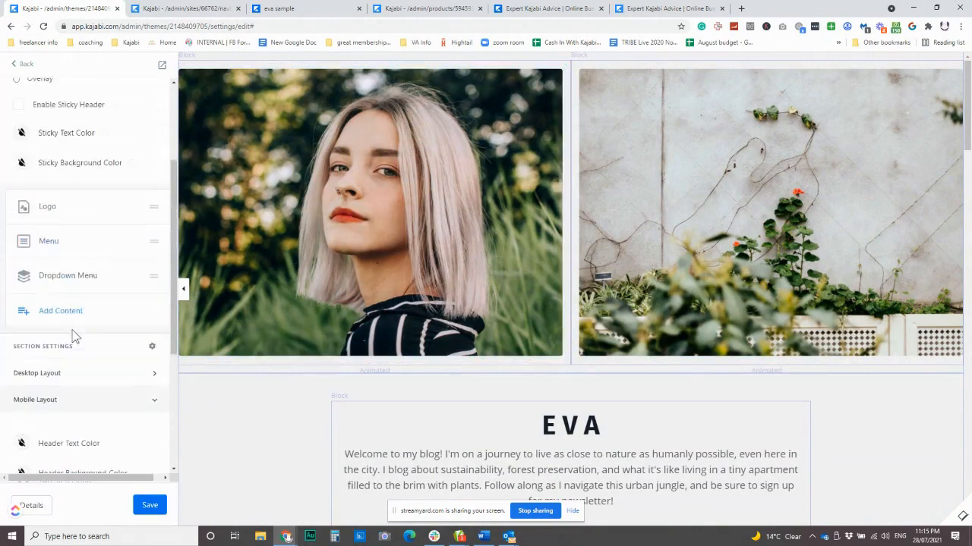
{"action": "scroll", "coordinate": [73, 341], "scroll_direction": "up", "scroll_amount": 2}
{"action": "scroll", "coordinate": [87, 334], "scroll_direction": "down", "scroll_amount": 1}
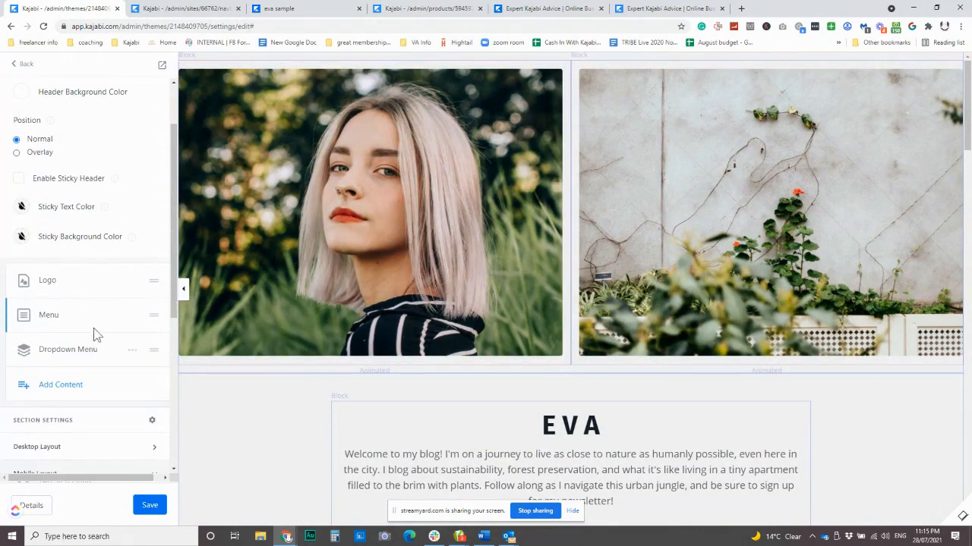
- Open the header's Menu block and view the list of menus it can display
{"action": "left_click", "coordinate": [47, 318]}
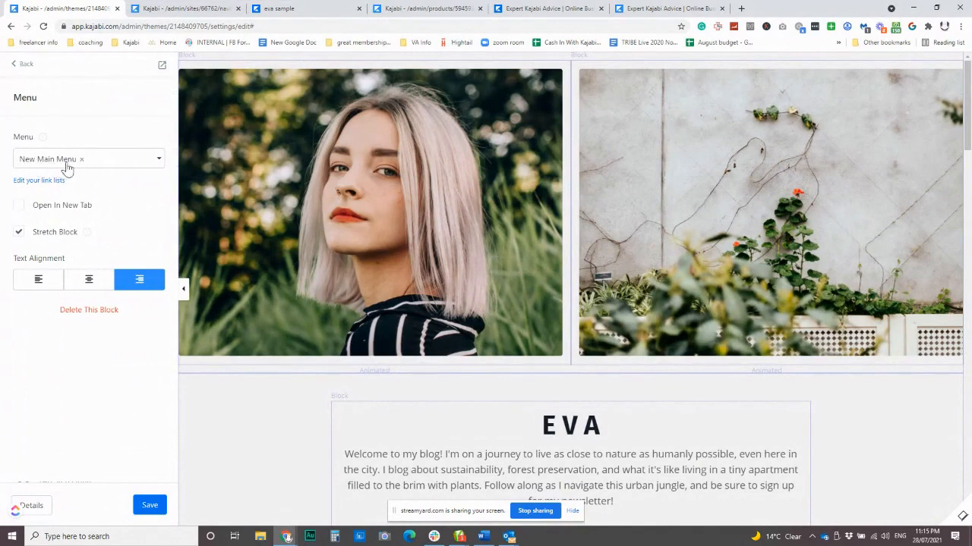
{"action": "left_click", "coordinate": [103, 164]}
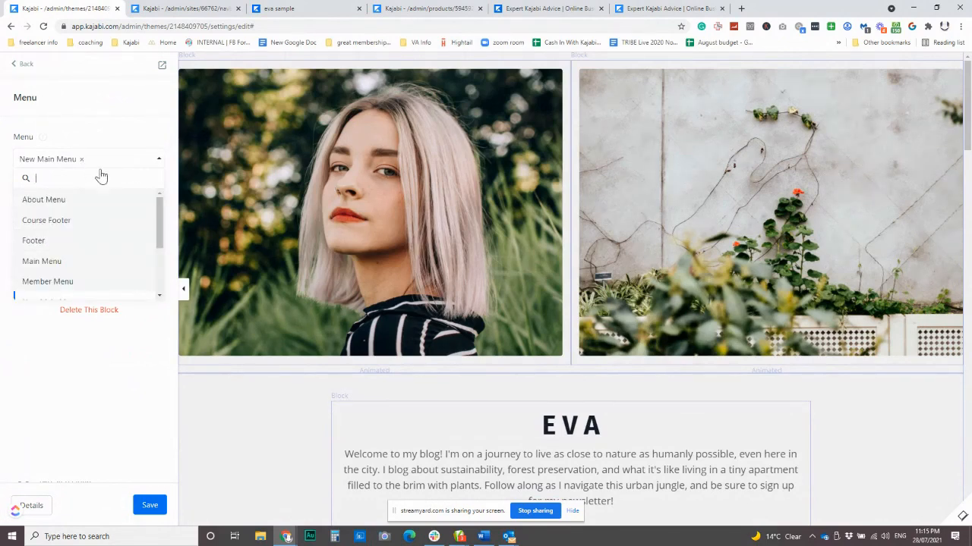
{"action": "left_click", "coordinate": [118, 143]}
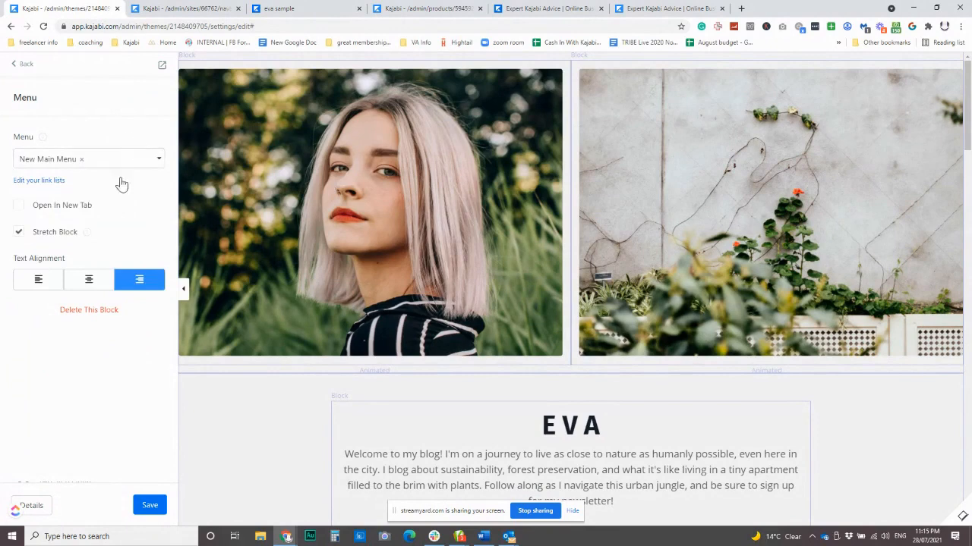
- Open the link lists from the Menu block and look through the site's custom navigation menus
{"action": "left_click", "coordinate": [33, 182]}
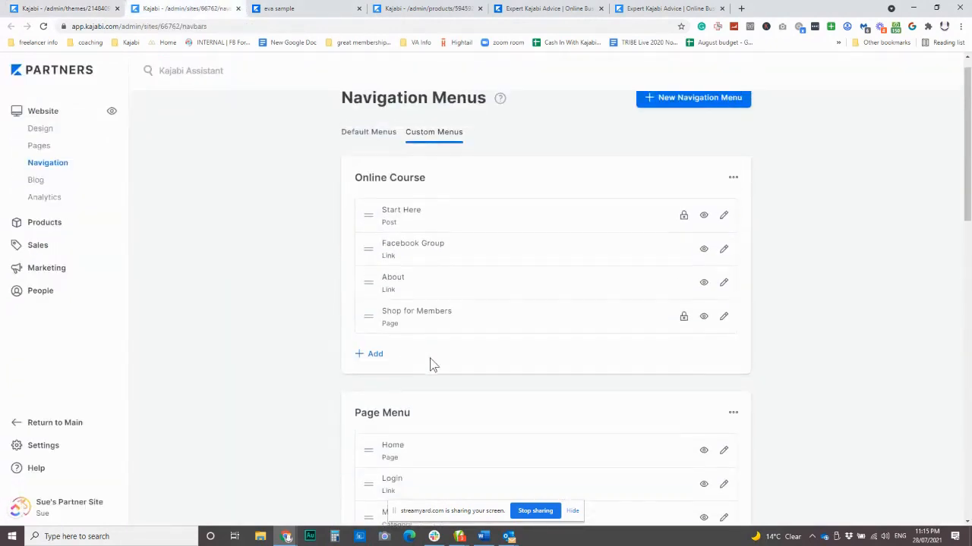
{"action": "scroll", "coordinate": [432, 223], "scroll_direction": "down", "scroll_amount": 2}
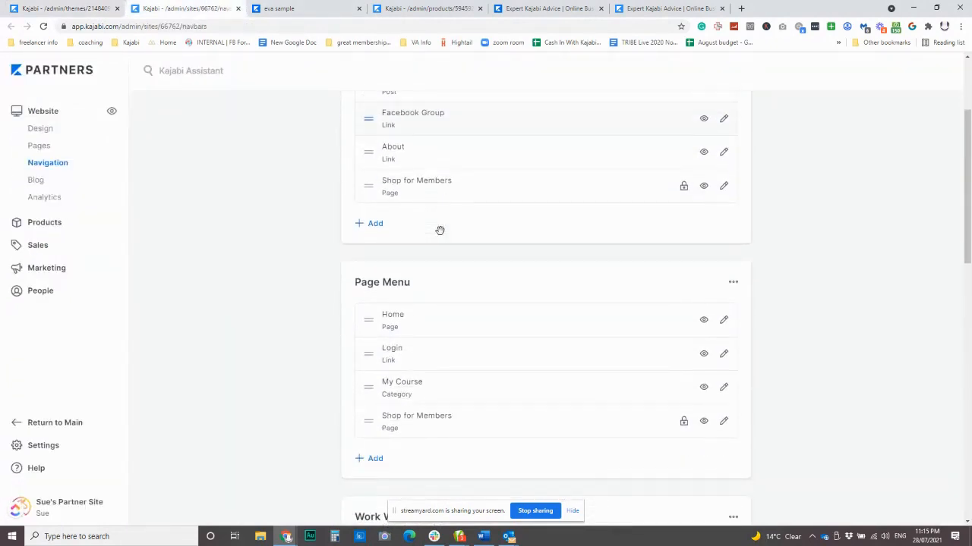
{"action": "scroll", "coordinate": [440, 230], "scroll_direction": "down", "scroll_amount": 1}
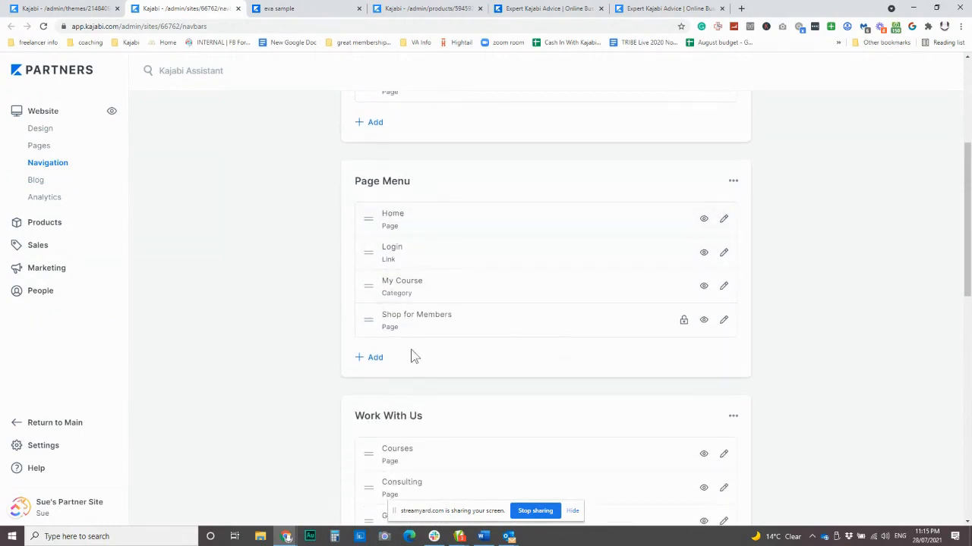
{"action": "scroll", "coordinate": [413, 357], "scroll_direction": "down", "scroll_amount": 3}
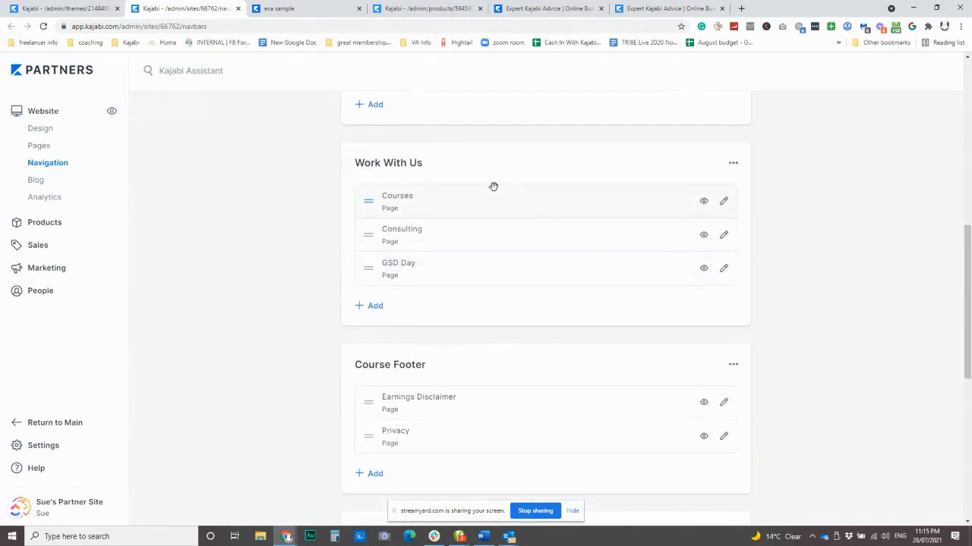
{"action": "scroll", "coordinate": [493, 187], "scroll_direction": "down", "scroll_amount": 2}
{"action": "scroll", "coordinate": [544, 219], "scroll_direction": "up", "scroll_amount": 2}
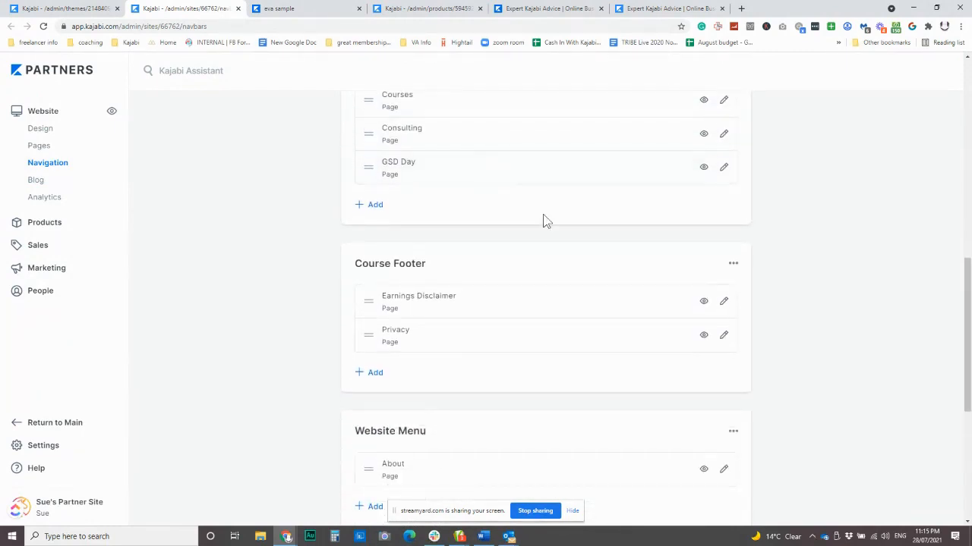
- Return to the page editor, clear the Menu block's menu selection and choose New Main Menu again
{"action": "left_click", "coordinate": [68, 9]}
{"action": "left_click", "coordinate": [82, 163]}
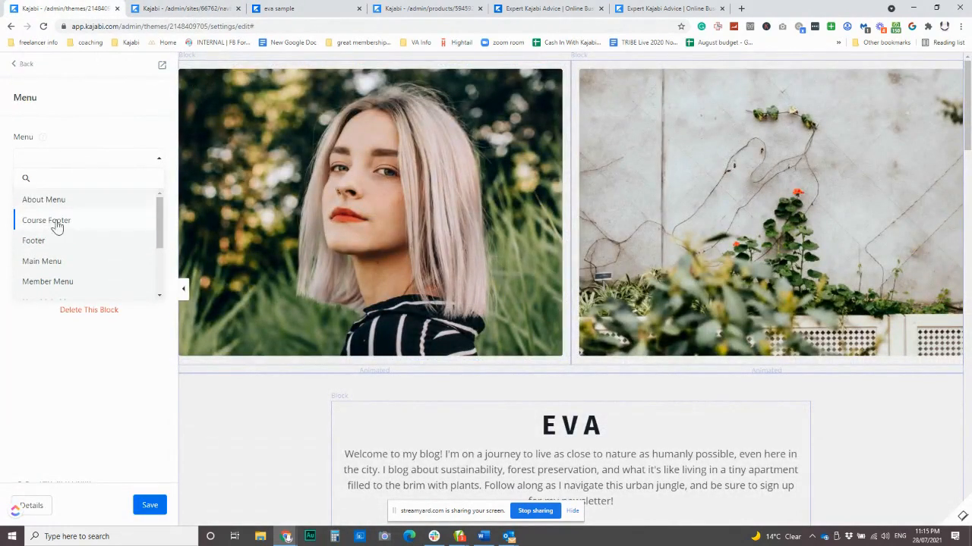
{"action": "scroll", "coordinate": [76, 267], "scroll_direction": "down", "scroll_amount": 3}
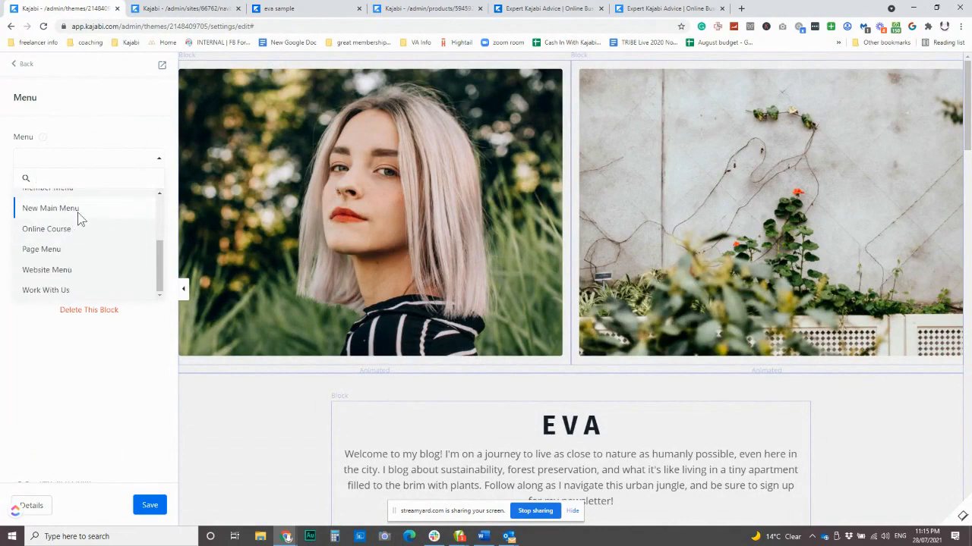
{"action": "left_click", "coordinate": [50, 208]}
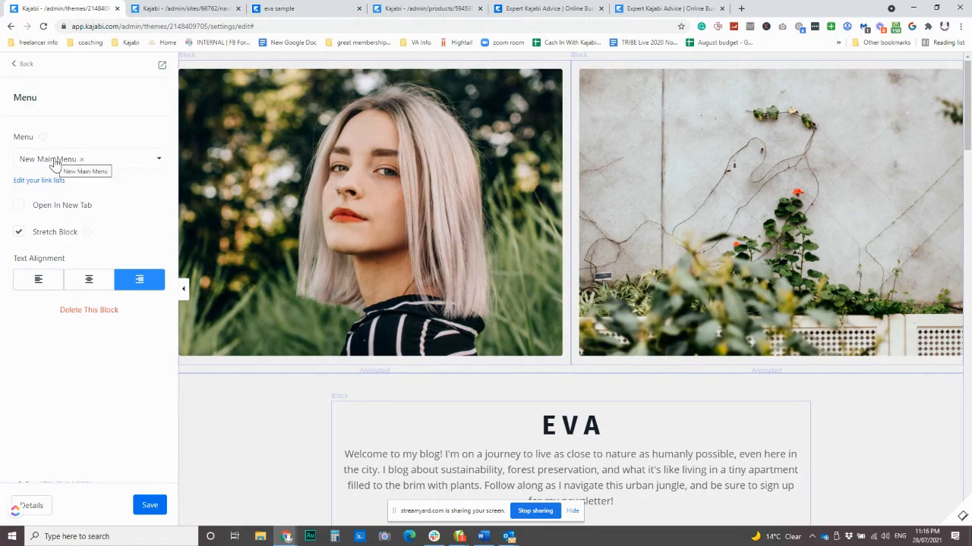
- Switch to the default navigation menus and view the settings of the Main Menu's Store link without changing them
{"action": "left_click", "coordinate": [173, 9]}
{"action": "scroll", "coordinate": [450, 171], "scroll_direction": "up", "scroll_amount": 5}
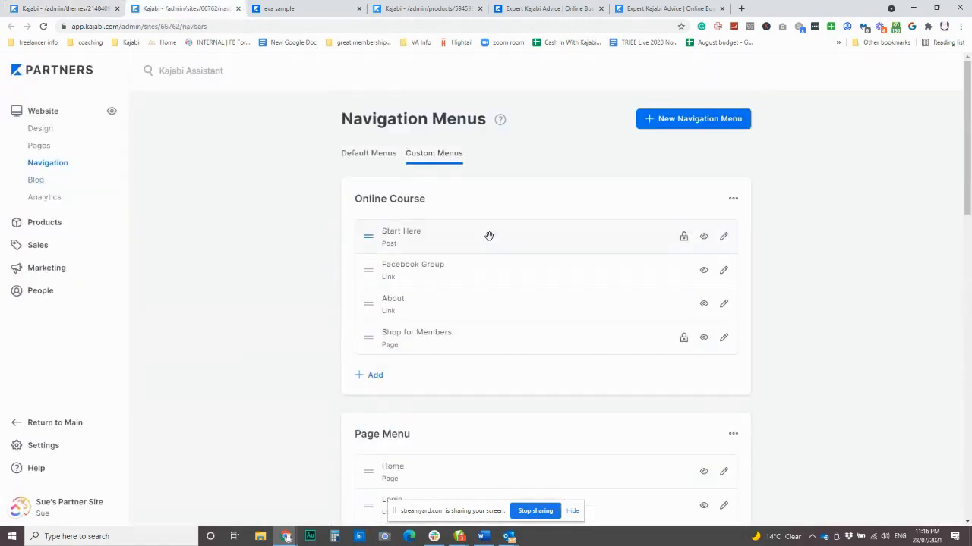
{"action": "left_click", "coordinate": [378, 157]}
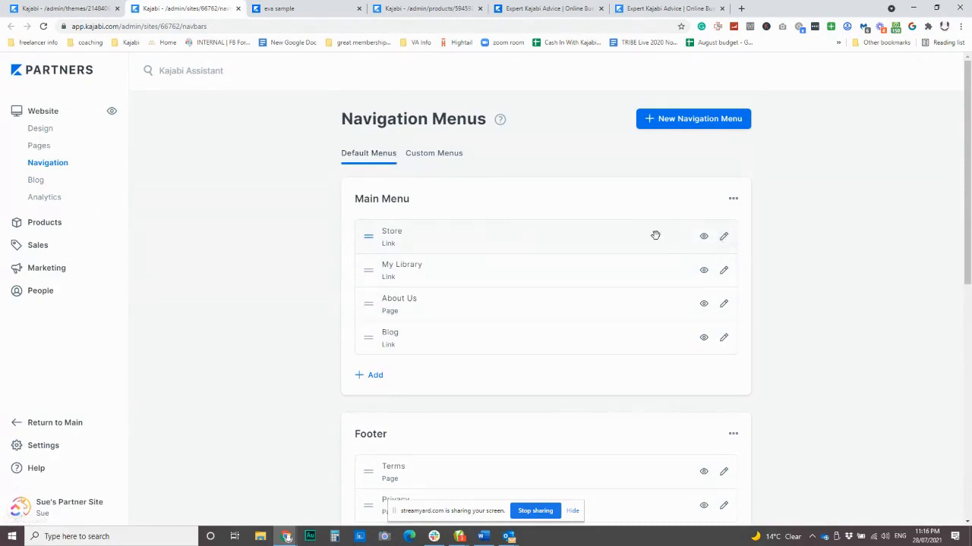
{"action": "left_click", "coordinate": [723, 236]}
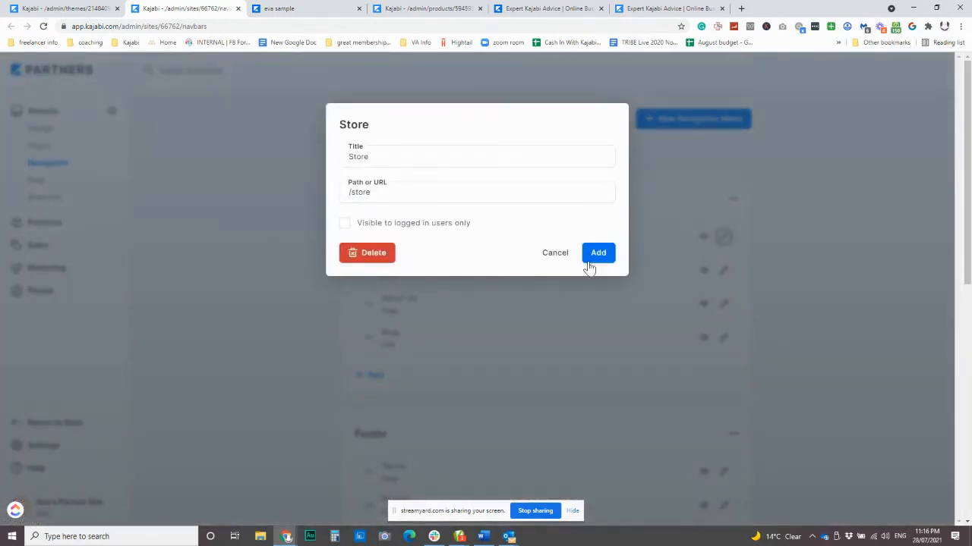
{"action": "left_click", "coordinate": [291, 289]}
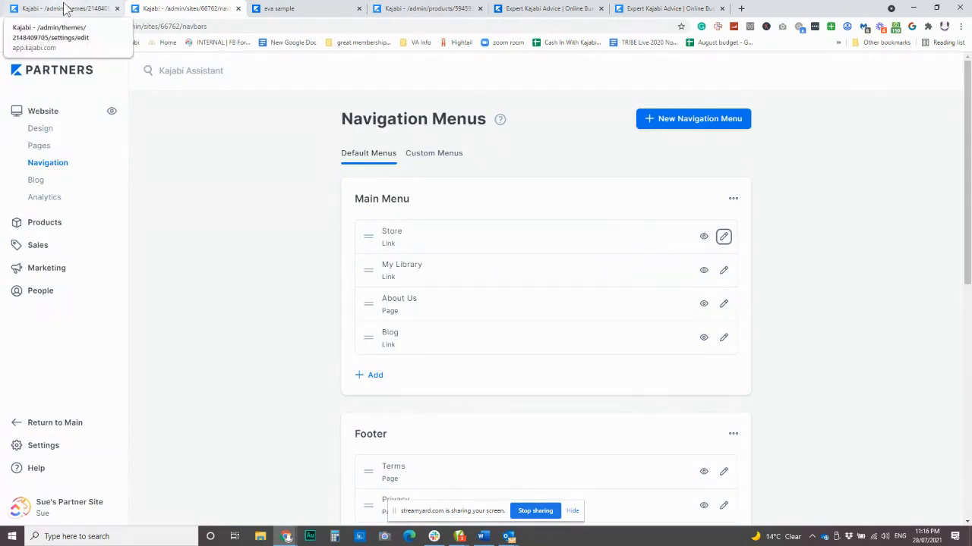
- Open the Footer menu's Terms item, look through the pages it can link to, and close it without changes
{"action": "scroll", "coordinate": [493, 259], "scroll_direction": "down", "scroll_amount": 3}
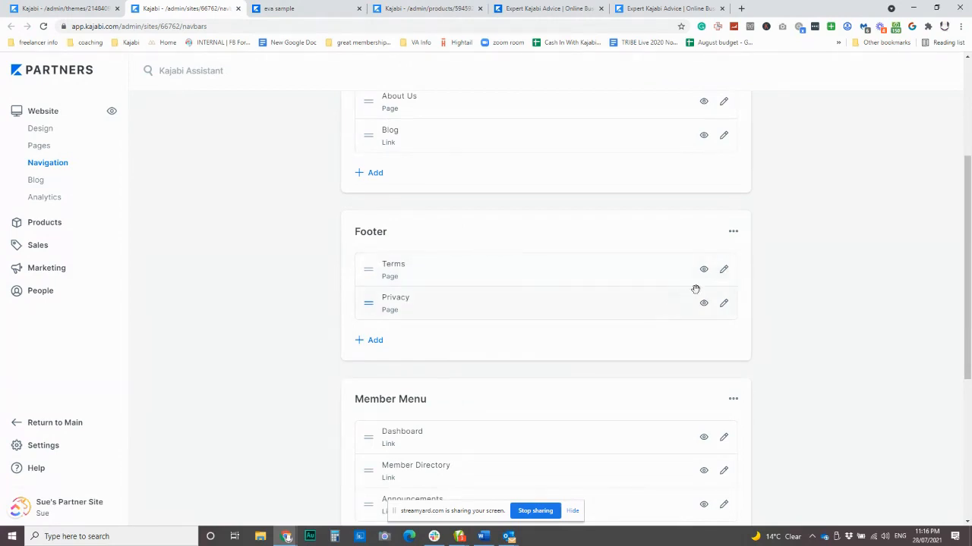
{"action": "left_click", "coordinate": [724, 270]}
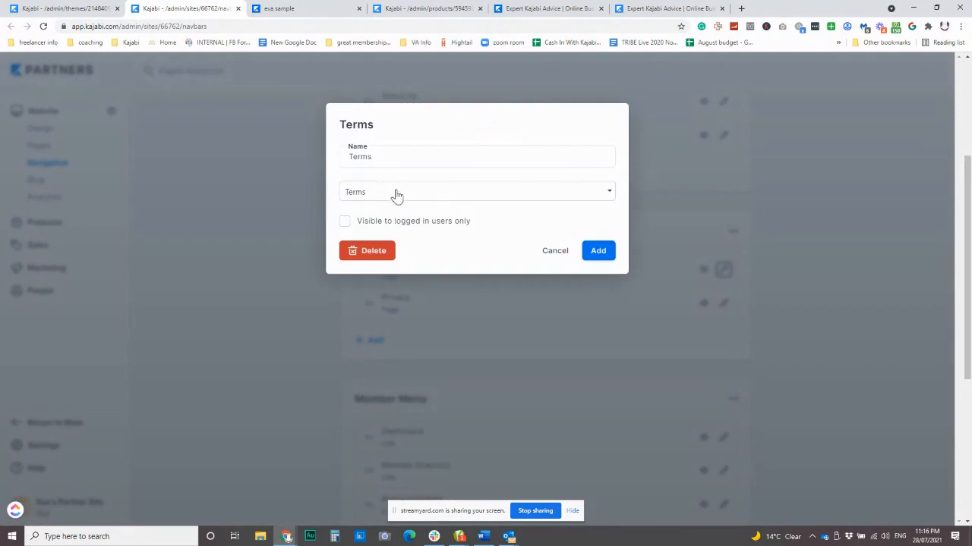
{"action": "left_click", "coordinate": [407, 198]}
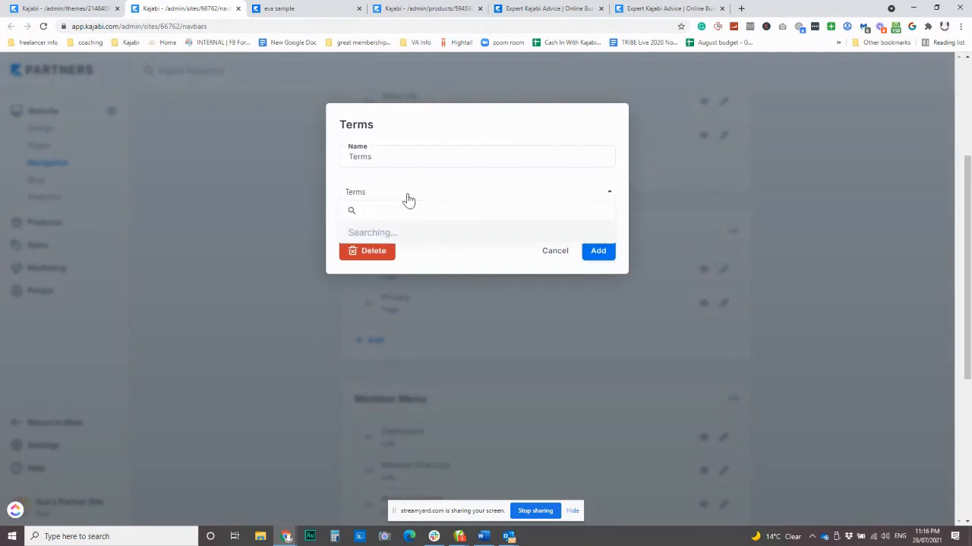
{"action": "scroll", "coordinate": [412, 253], "scroll_direction": "down", "scroll_amount": 3}
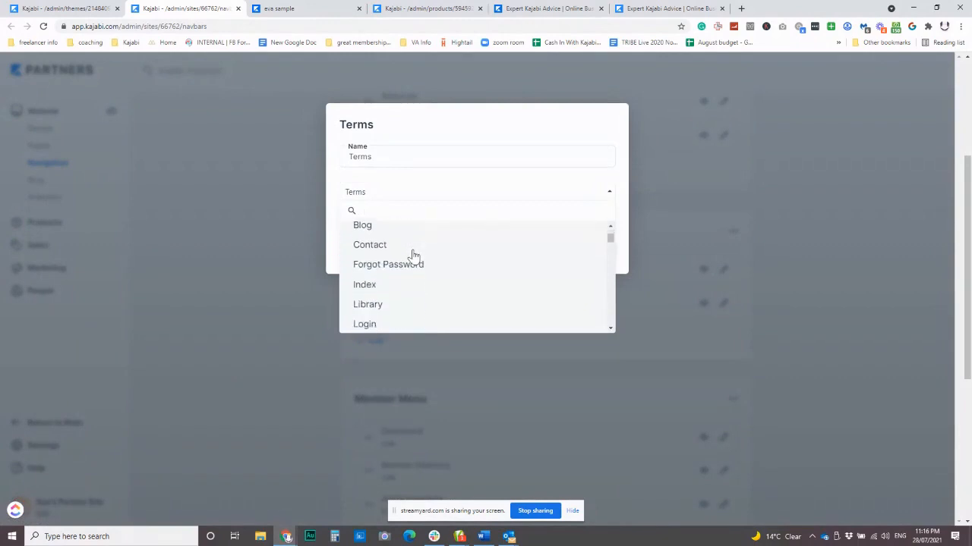
{"action": "scroll", "coordinate": [413, 257], "scroll_direction": "down", "scroll_amount": 15}
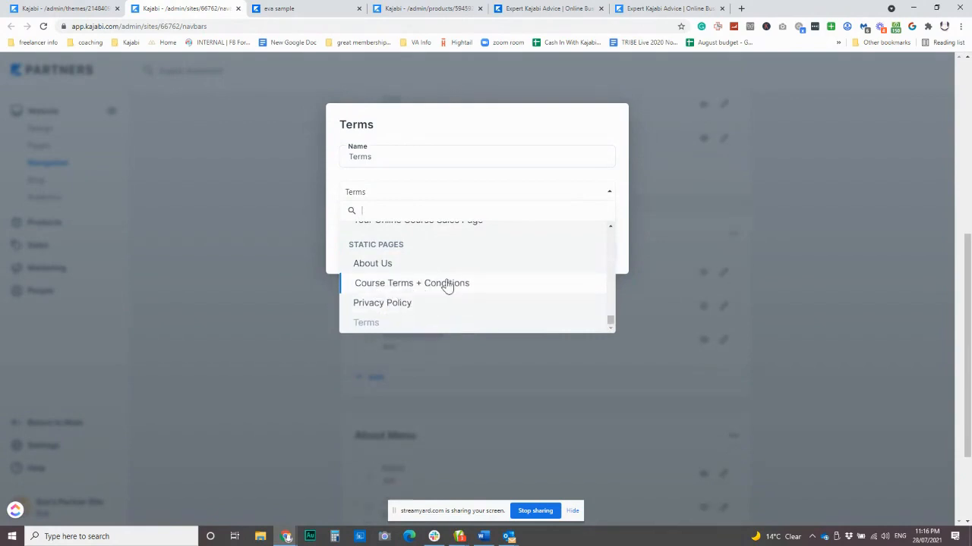
{"action": "left_click", "coordinate": [232, 261]}
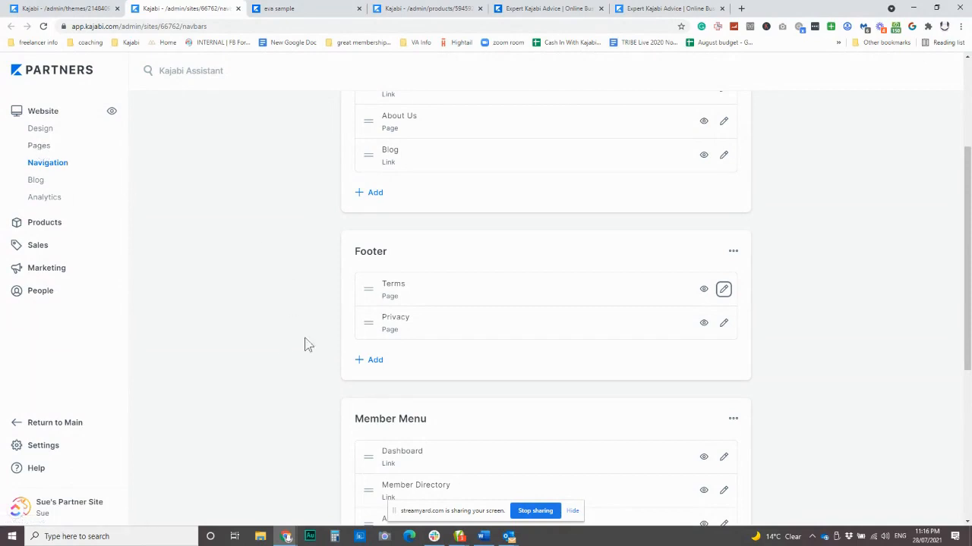
- Preview the Footer menu's Privacy page and review its policy text, including the company name placeholder and cookie section
{"action": "left_click", "coordinate": [704, 324]}
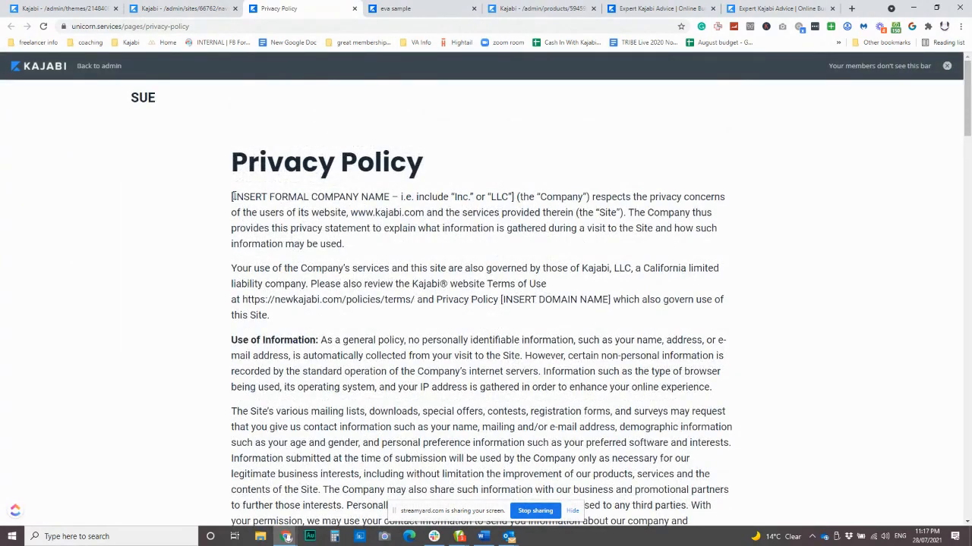
{"action": "left_click_drag", "start_coordinate": [232, 197], "coordinate": [393, 197]}
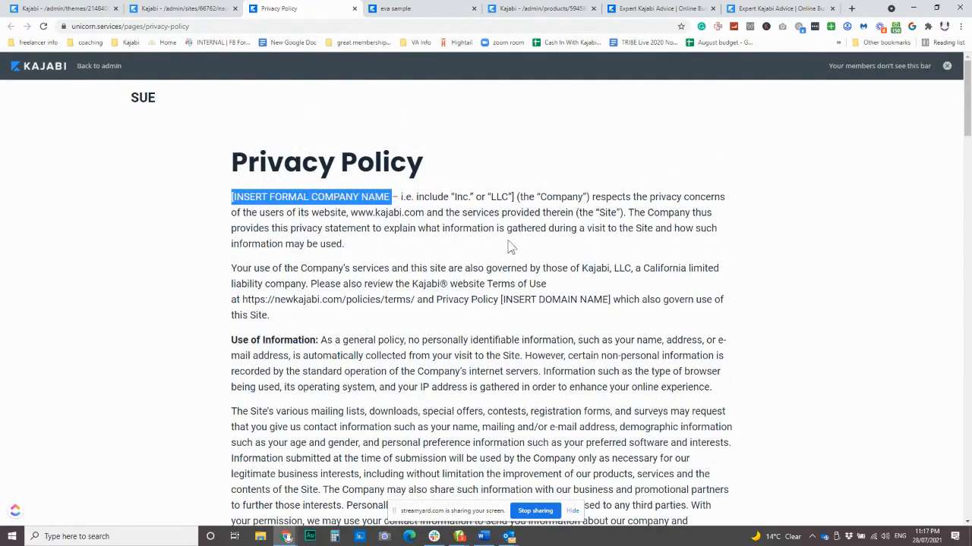
{"action": "scroll", "coordinate": [524, 258], "scroll_direction": "down", "scroll_amount": 2}
{"action": "scroll", "coordinate": [390, 188], "scroll_direction": "down", "scroll_amount": 15}
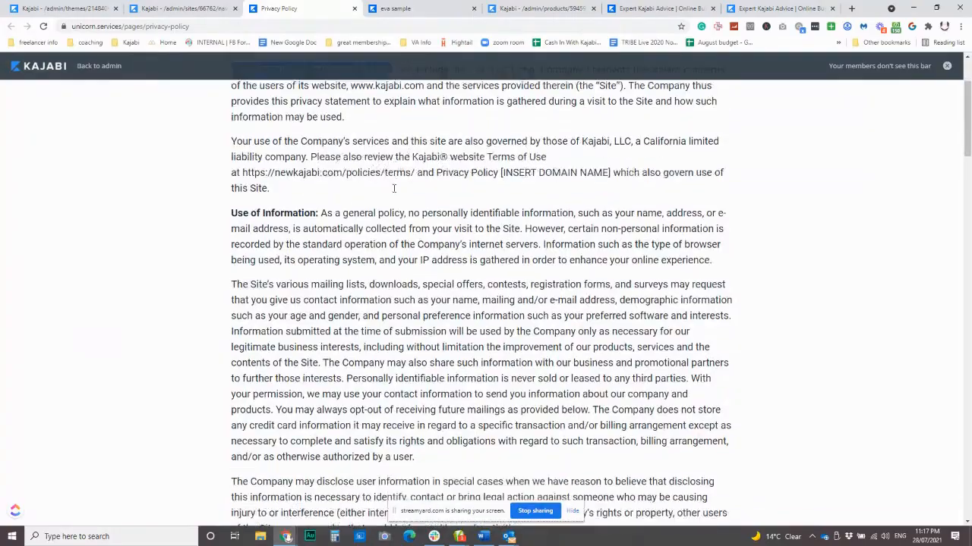
{"action": "scroll", "coordinate": [394, 190], "scroll_direction": "down", "scroll_amount": 3}
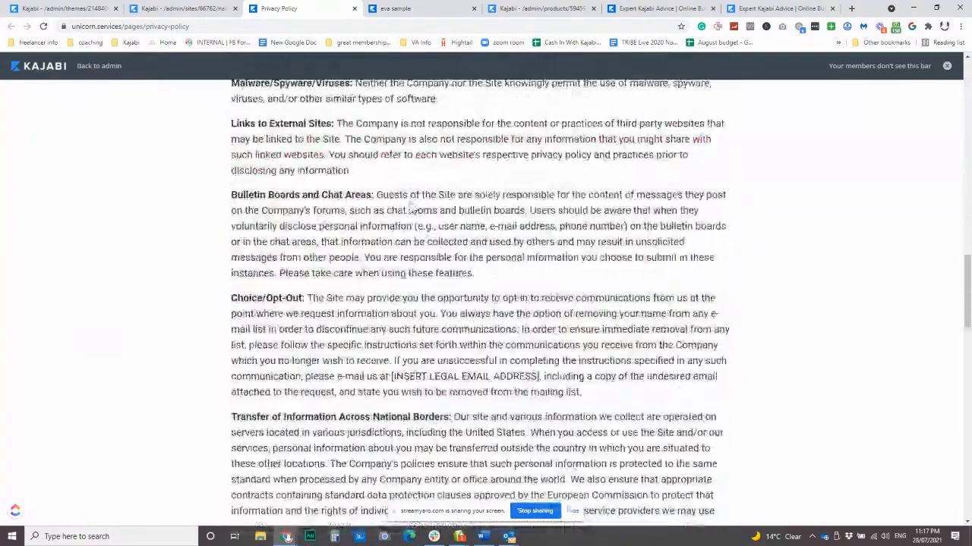
{"action": "scroll", "coordinate": [394, 190], "scroll_direction": "up", "scroll_amount": 3}
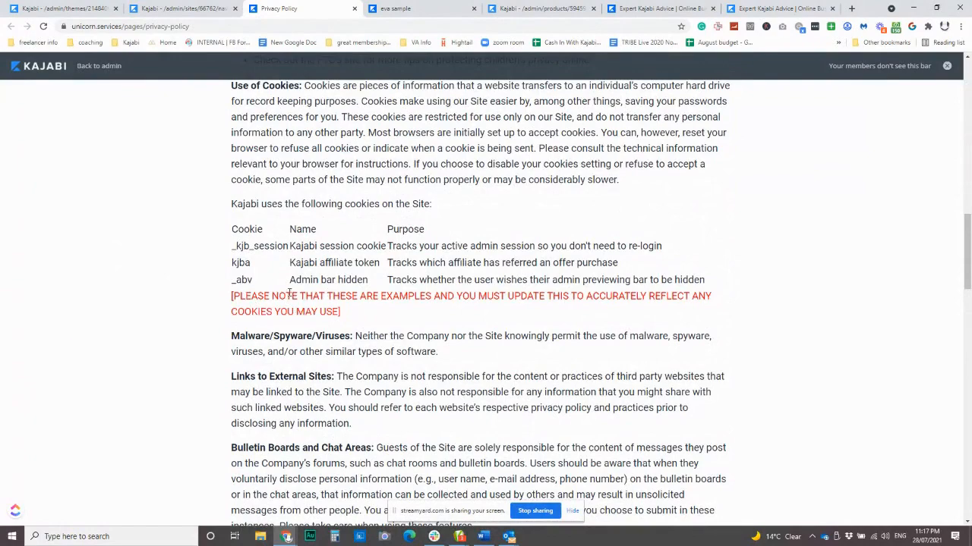
{"action": "scroll", "coordinate": [500, 336], "scroll_direction": "up", "scroll_amount": 18}
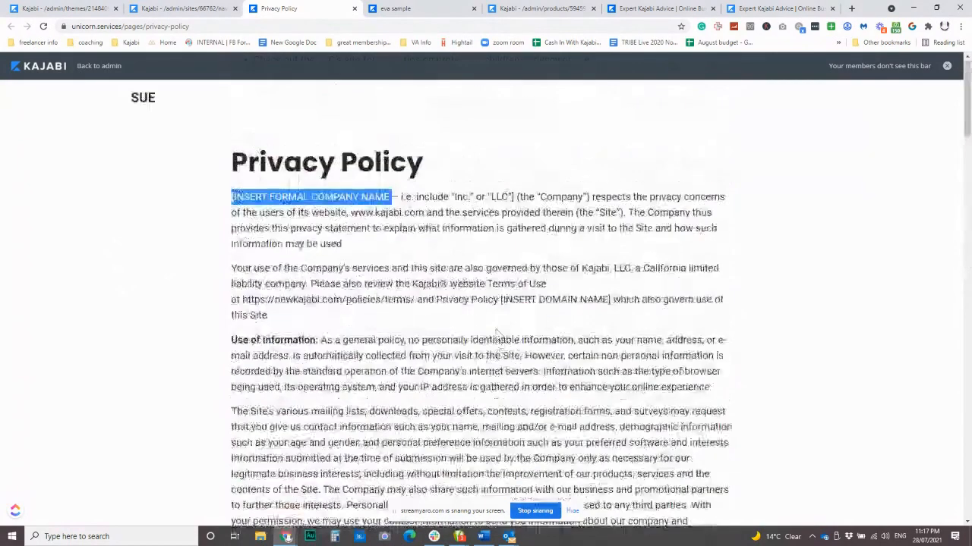
{"action": "left_click", "coordinate": [447, 264]}
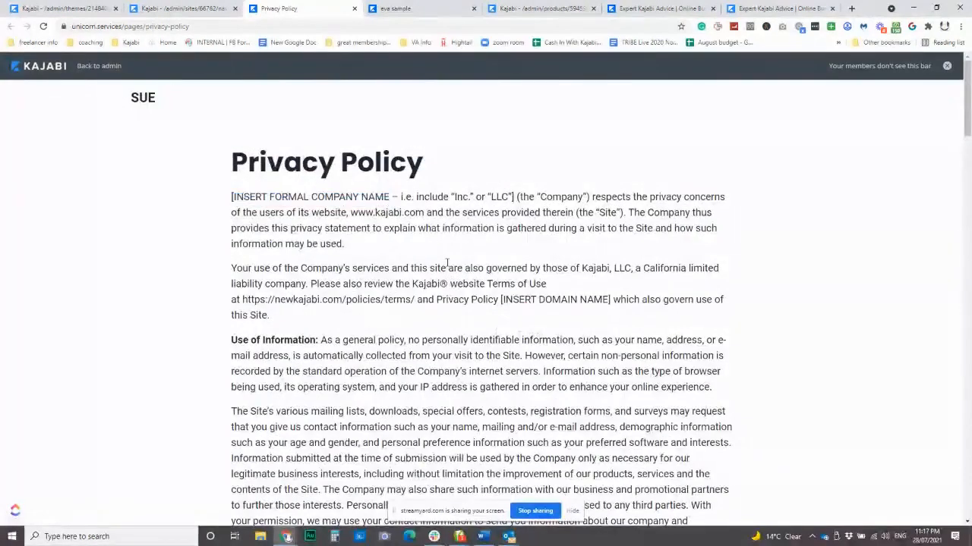
- Switch to the Online Course product, open its live Premier Product theme for customizing, and open the Header section
{"action": "left_click", "coordinate": [65, 7]}
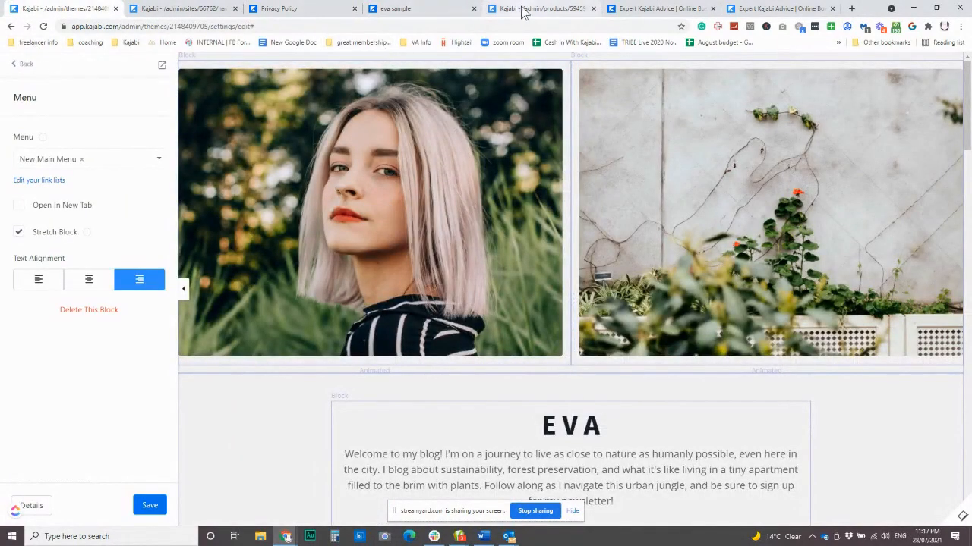
{"action": "left_click", "coordinate": [545, 10]}
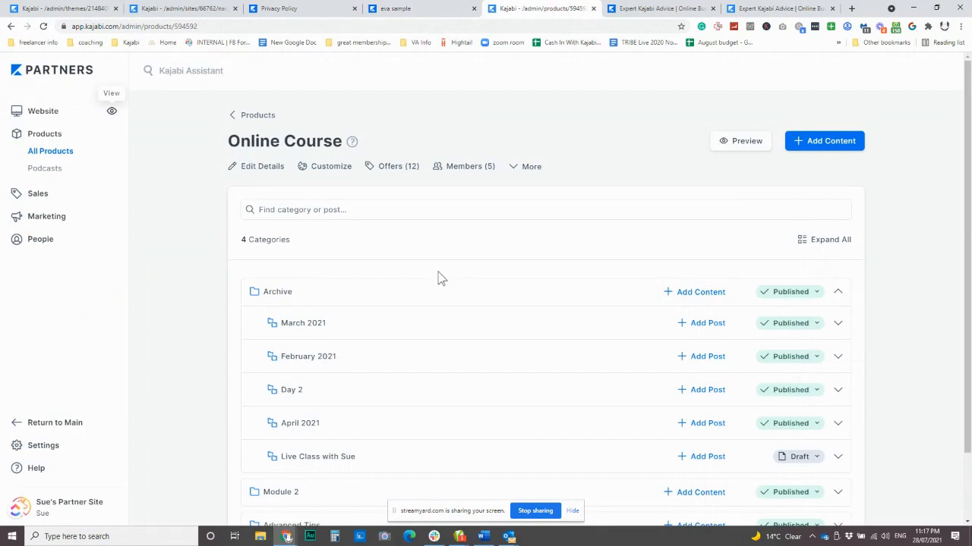
{"action": "left_click", "coordinate": [329, 168]}
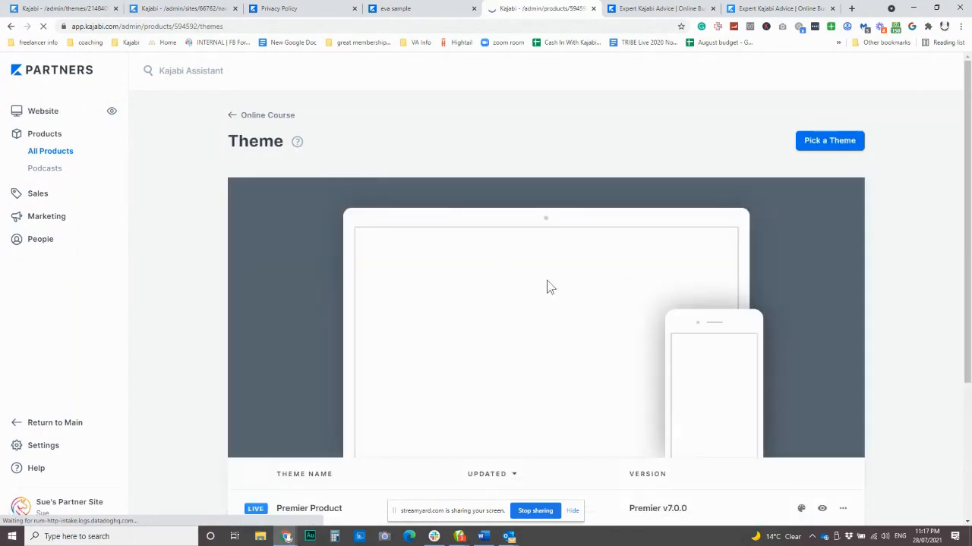
{"action": "scroll", "coordinate": [554, 296], "scroll_direction": "down", "scroll_amount": 2}
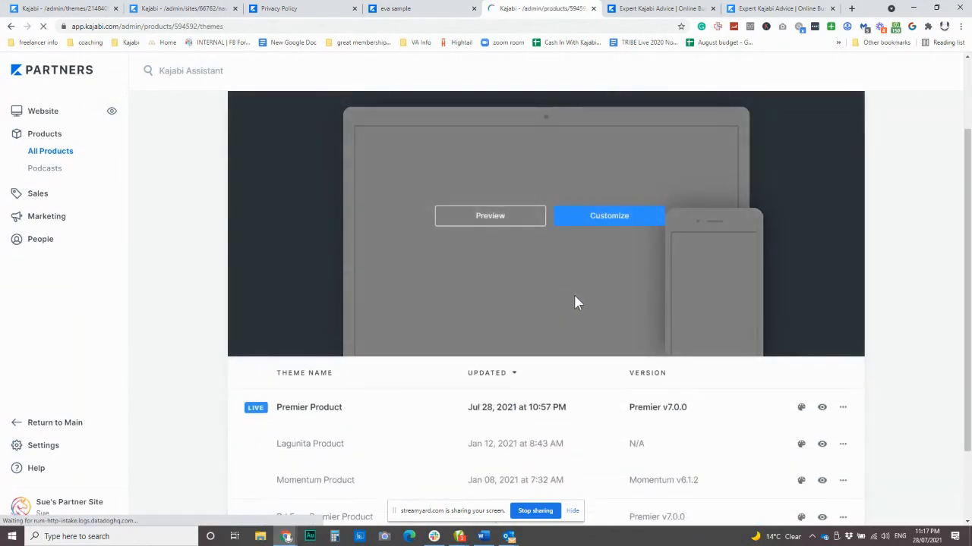
{"action": "scroll", "coordinate": [632, 288], "scroll_direction": "up", "scroll_amount": 1}
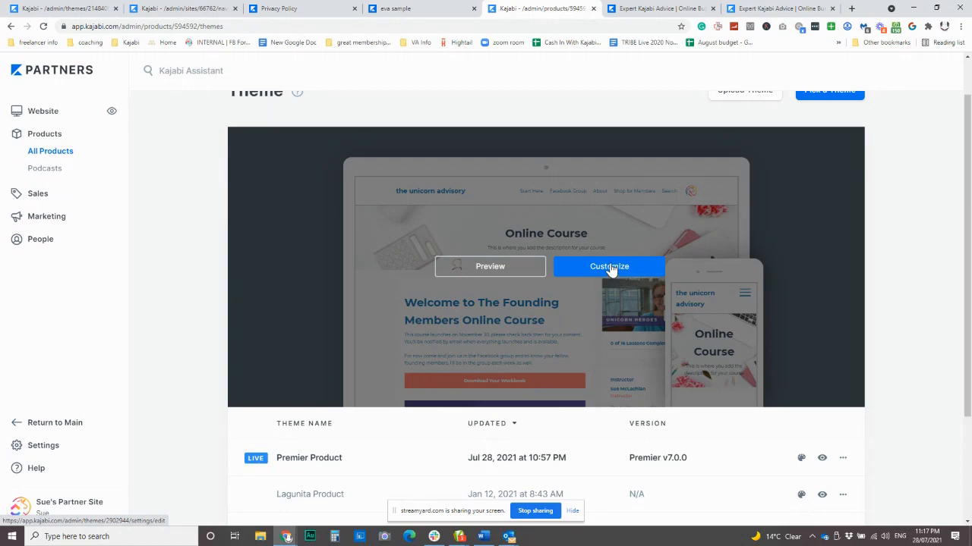
{"action": "left_click", "coordinate": [610, 268]}
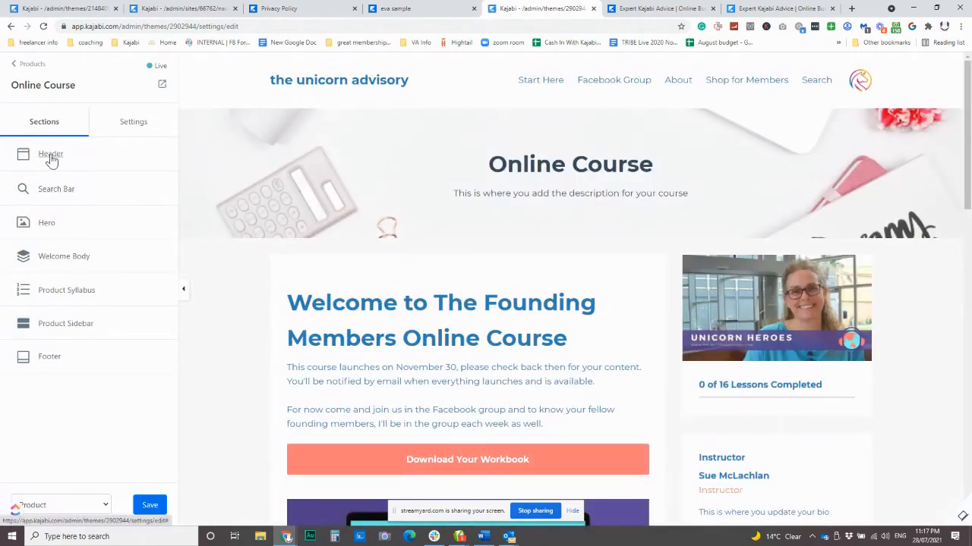
{"action": "left_click", "coordinate": [49, 155]}
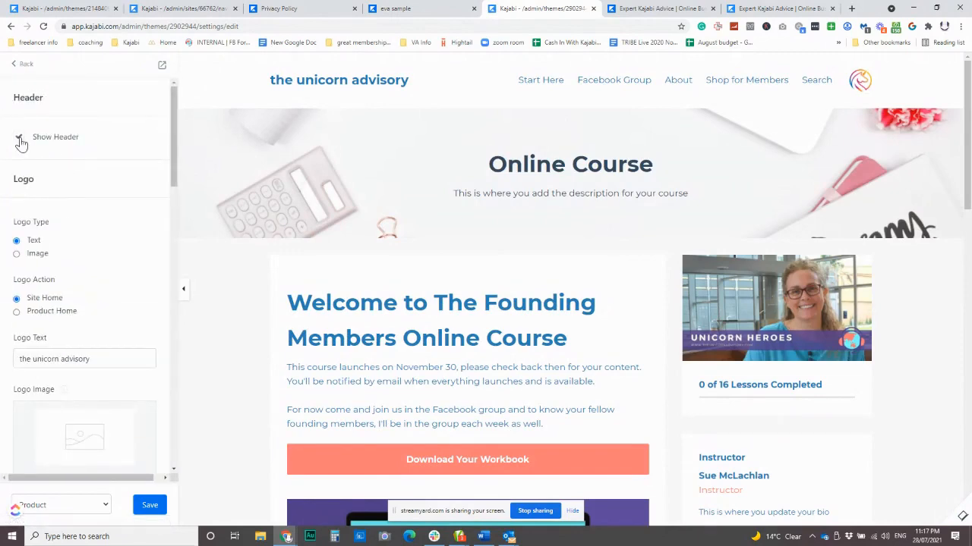
- Switch the course product's header off and back on, and set its logo action to Product Home
{"action": "left_click", "coordinate": [20, 140]}
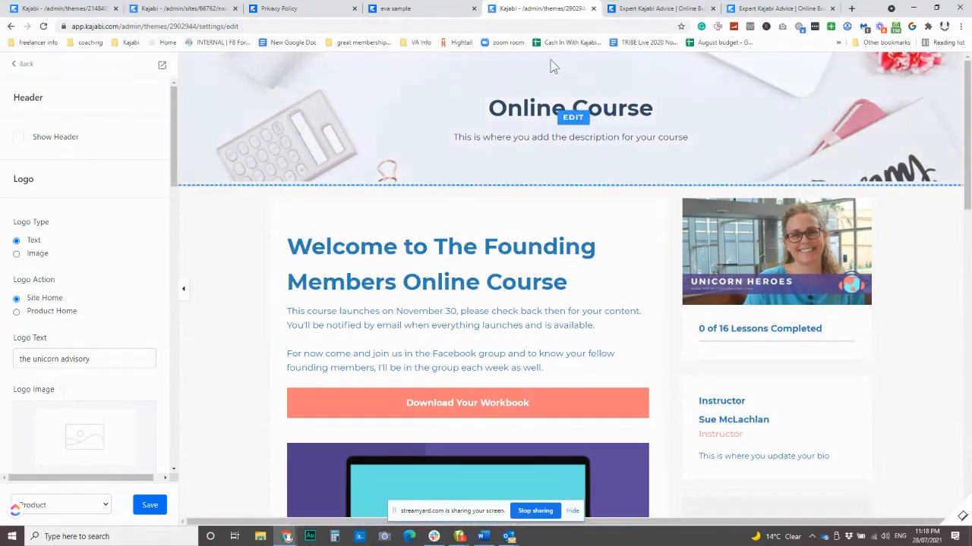
{"action": "left_click", "coordinate": [19, 139]}
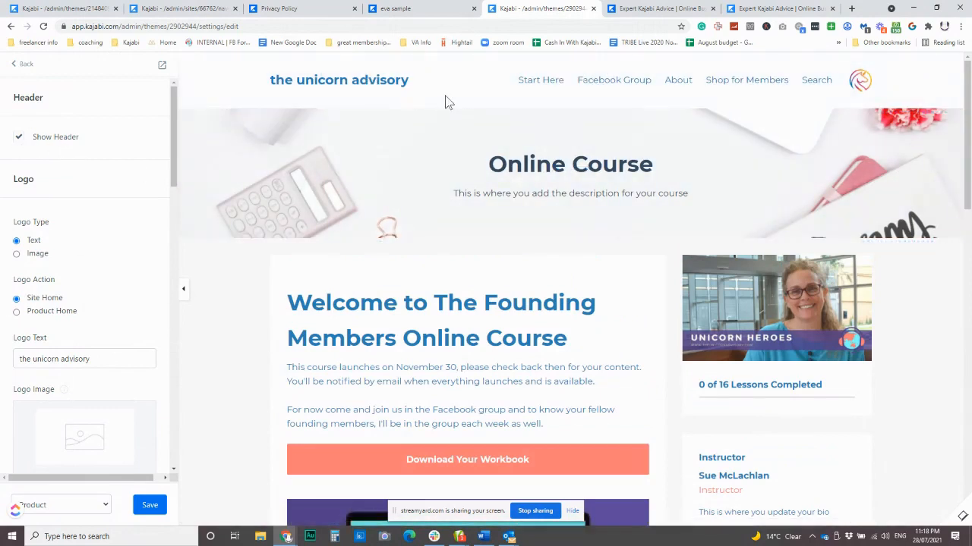
{"action": "left_click", "coordinate": [375, 85]}
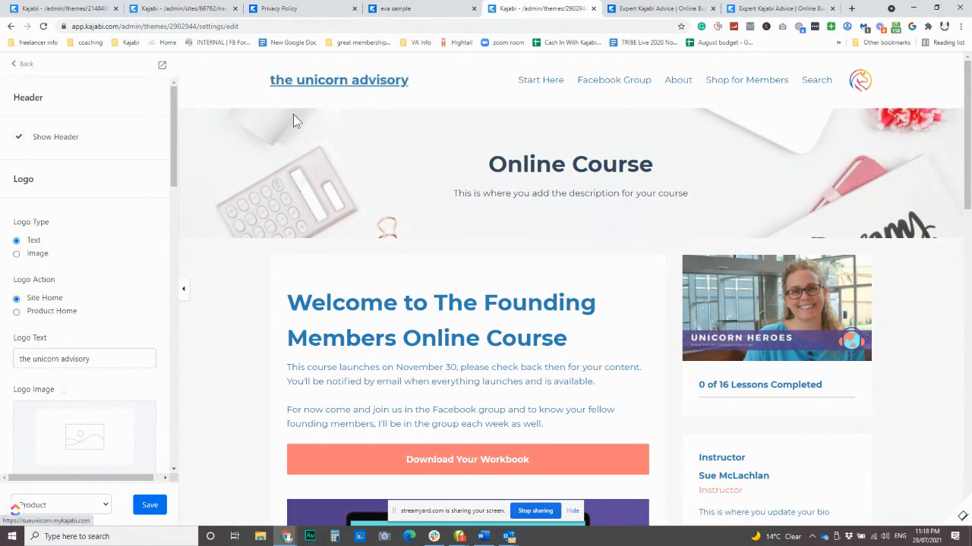
{"action": "scroll", "coordinate": [111, 306], "scroll_direction": "down", "scroll_amount": 2}
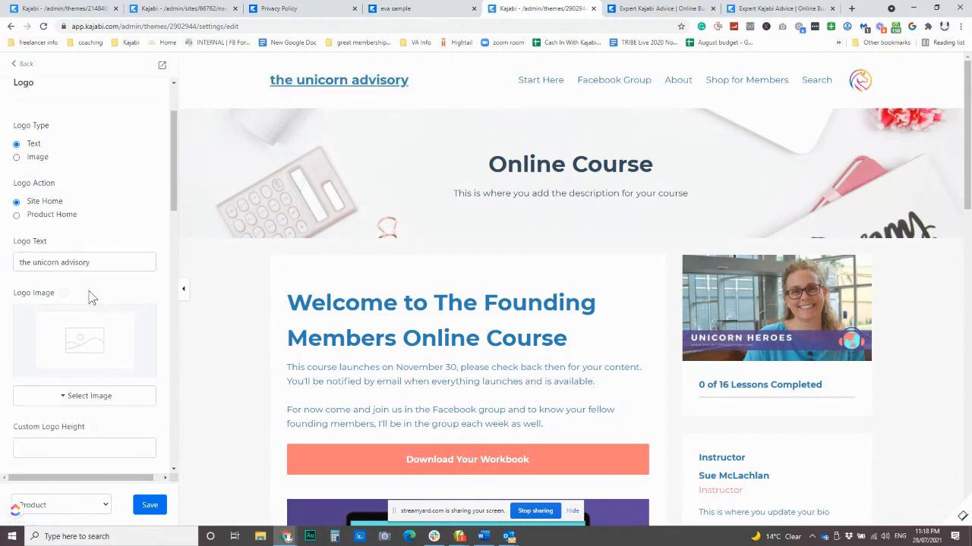
{"action": "left_click", "coordinate": [44, 215]}
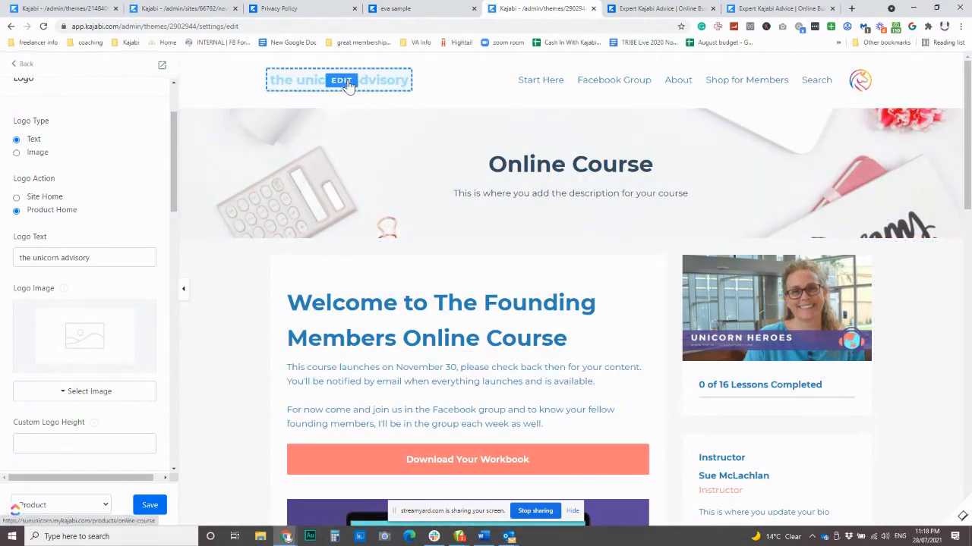
{"action": "scroll", "coordinate": [570, 230], "scroll_direction": "down", "scroll_amount": 1}
{"action": "scroll", "coordinate": [571, 229], "scroll_direction": "down", "scroll_amount": 2}
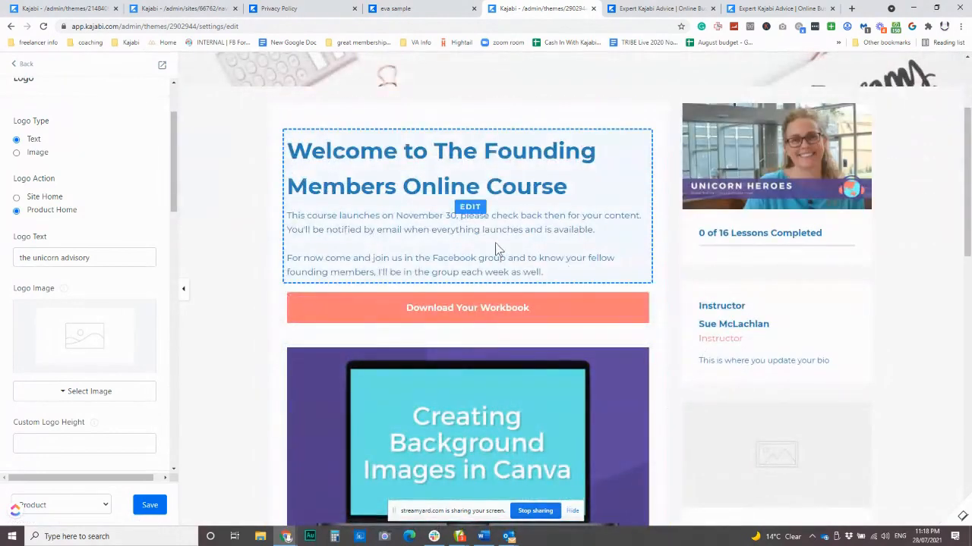
{"action": "scroll", "coordinate": [456, 273], "scroll_direction": "up", "scroll_amount": 2}
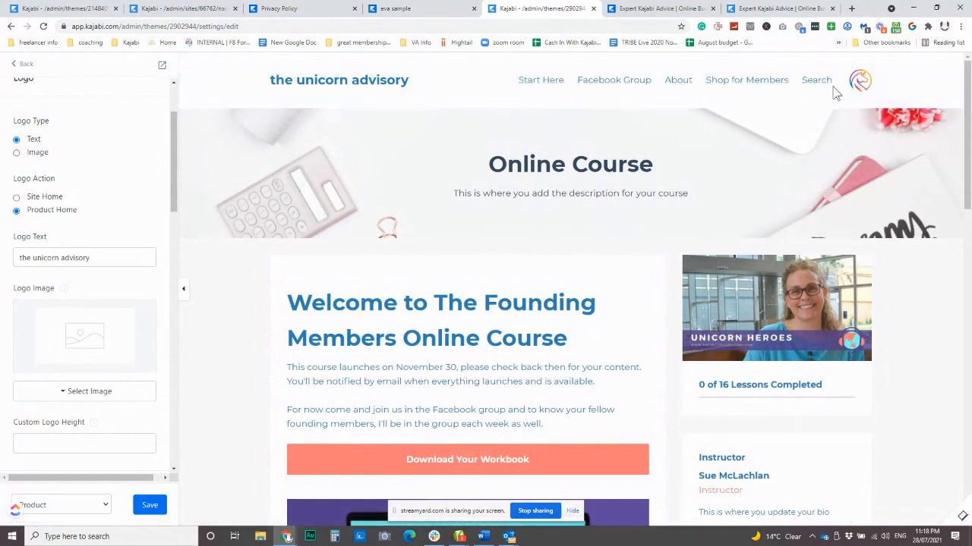
- Examine the course header's menu links and menu settings, and compare them with the course page's content and Facebook group promotion
{"action": "left_click", "coordinate": [508, 84]}
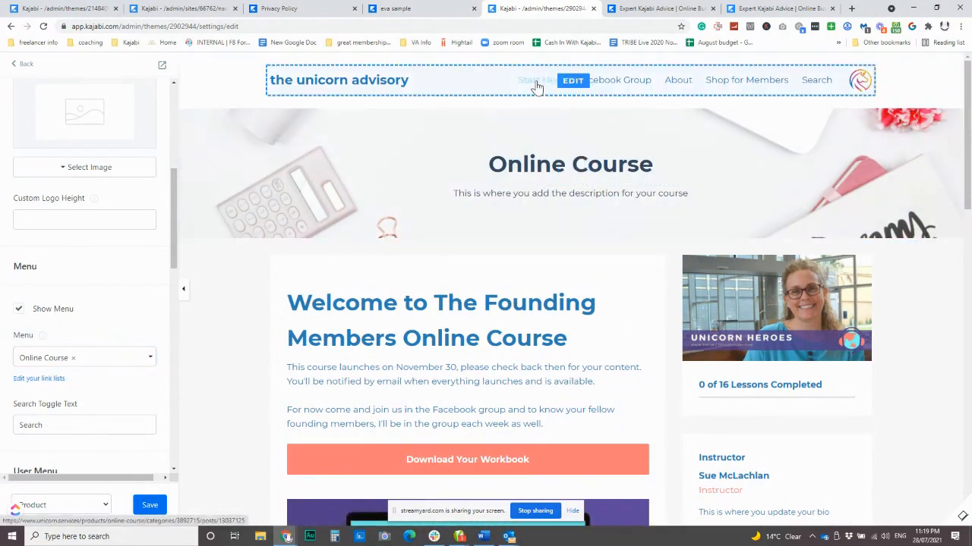
{"action": "scroll", "coordinate": [494, 163], "scroll_direction": "down", "scroll_amount": 3}
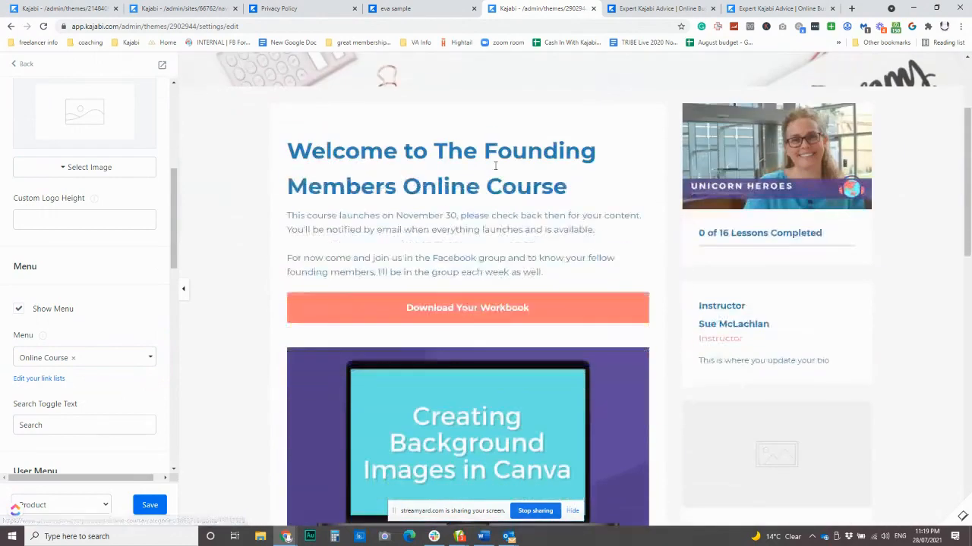
{"action": "scroll", "coordinate": [501, 190], "scroll_direction": "up", "scroll_amount": 3}
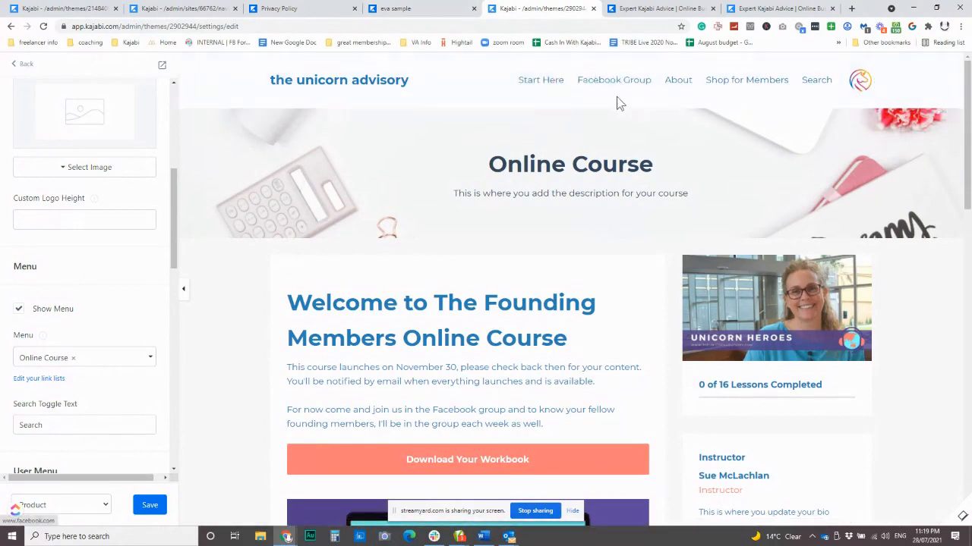
{"action": "scroll", "coordinate": [675, 389], "scroll_direction": "down", "scroll_amount": 8}
{"action": "scroll", "coordinate": [722, 390], "scroll_direction": "down", "scroll_amount": 3}
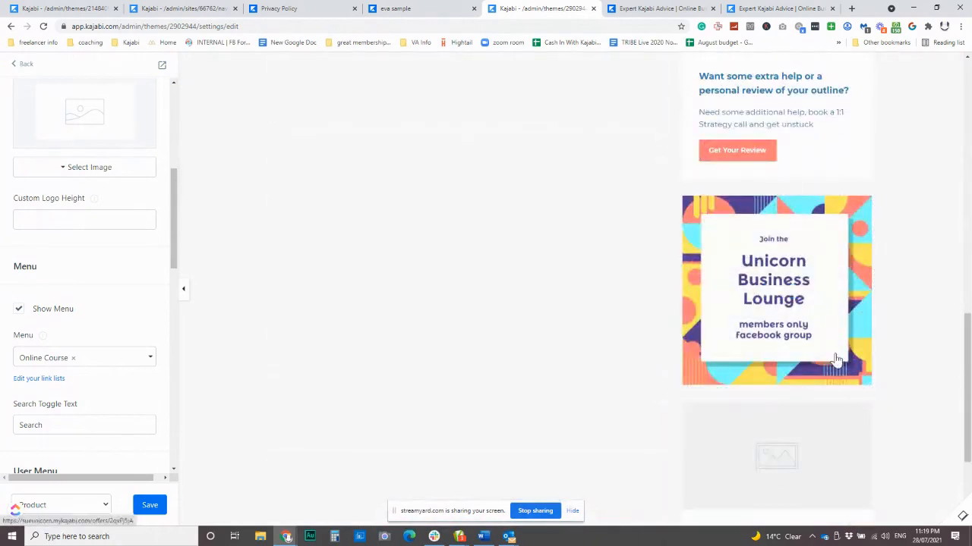
{"action": "scroll", "coordinate": [778, 413], "scroll_direction": "up", "scroll_amount": 5}
{"action": "scroll", "coordinate": [778, 412], "scroll_direction": "up", "scroll_amount": 5}
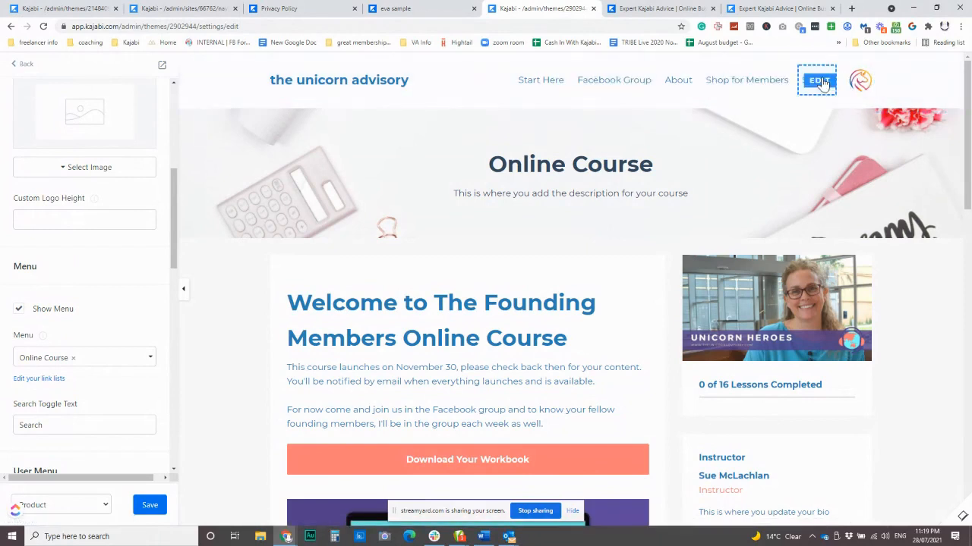
- Look through the header's logo, menu, user menu and announcement settings for an option that controls the search link
{"action": "left_click", "coordinate": [820, 83]}
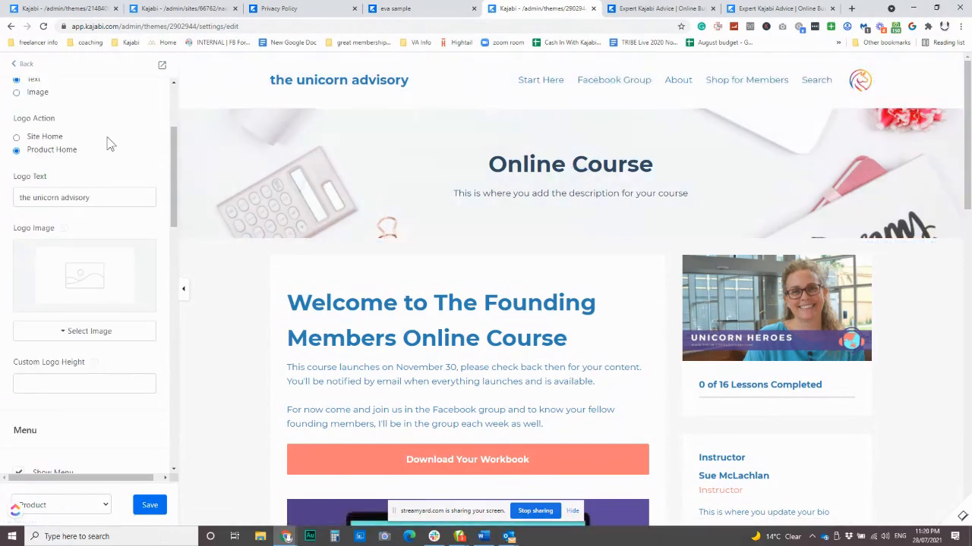
{"action": "scroll", "coordinate": [94, 267], "scroll_direction": "down", "scroll_amount": 2}
{"action": "scroll", "coordinate": [94, 268], "scroll_direction": "down", "scroll_amount": 6}
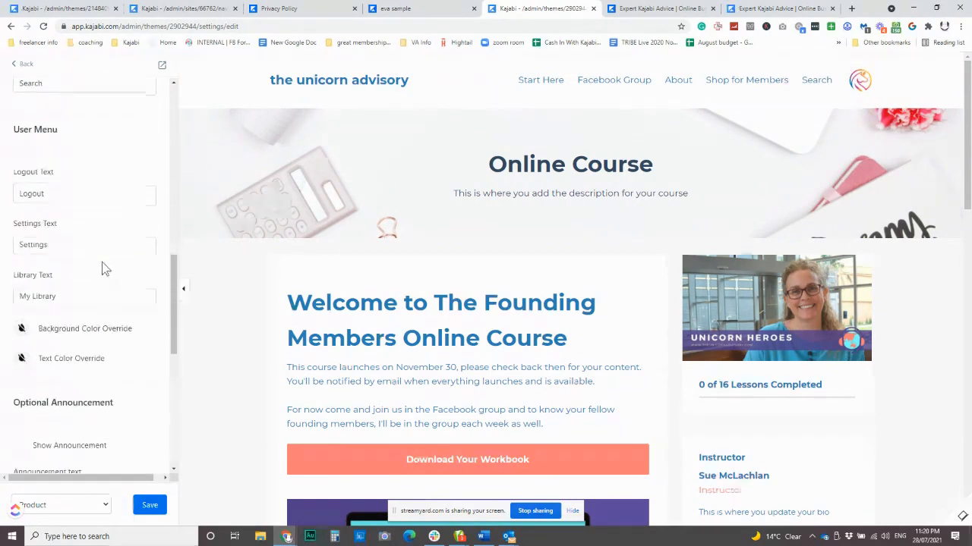
{"action": "scroll", "coordinate": [113, 268], "scroll_direction": "down", "scroll_amount": 3}
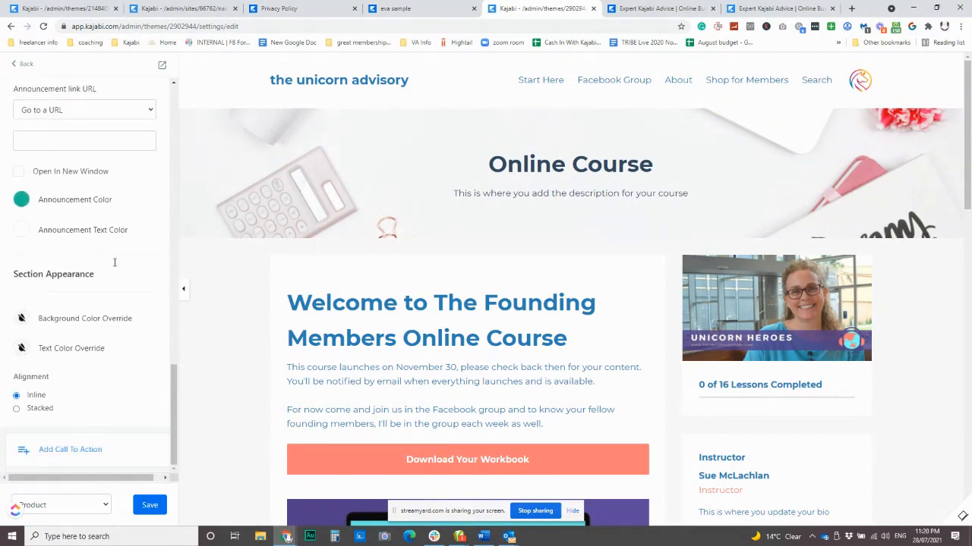
{"action": "scroll", "coordinate": [118, 299], "scroll_direction": "up", "scroll_amount": 10}
{"action": "scroll", "coordinate": [123, 235], "scroll_direction": "down", "scroll_amount": 5}
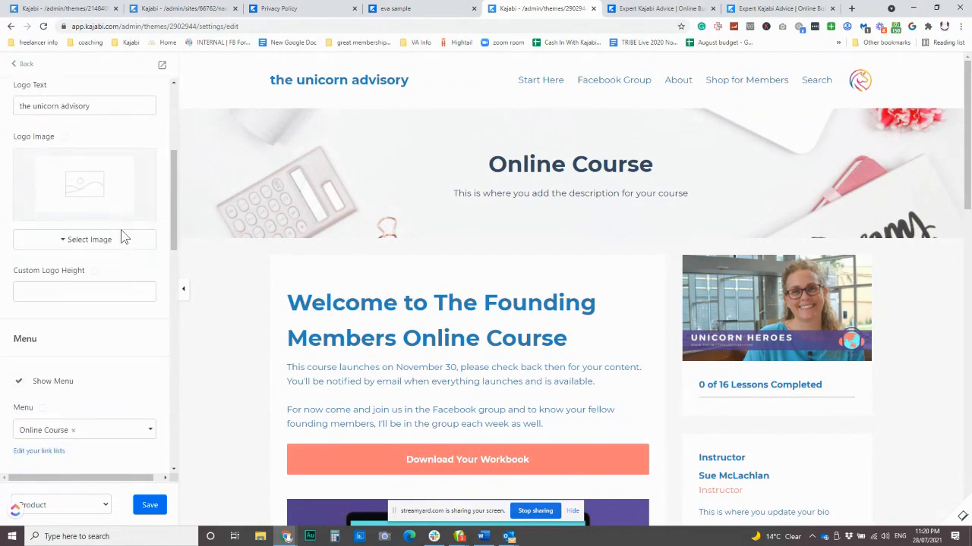
{"action": "scroll", "coordinate": [122, 237], "scroll_direction": "down", "scroll_amount": 3}
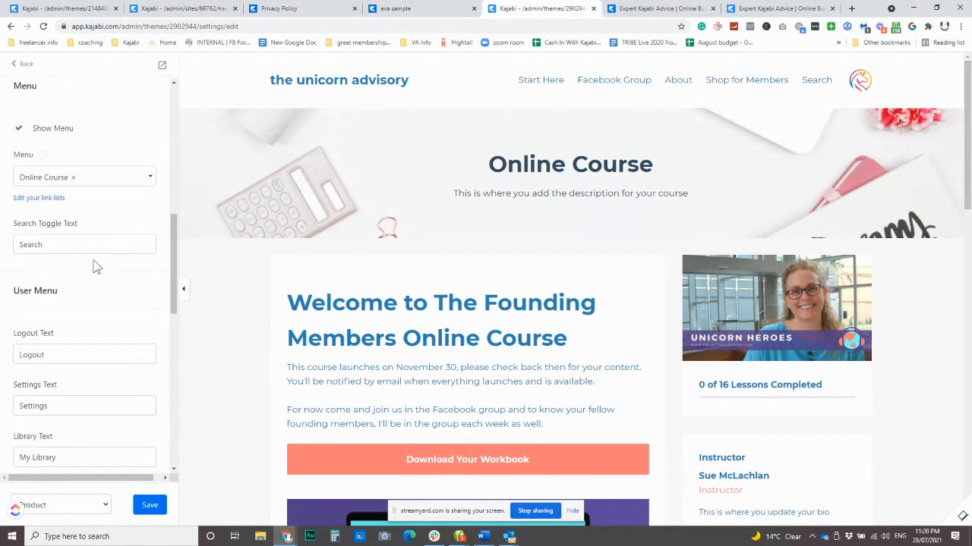
- Turn off Include Search in the course theme's Search Bar section and return to the section list
{"action": "left_click", "coordinate": [22, 66]}
{"action": "left_click", "coordinate": [59, 196]}
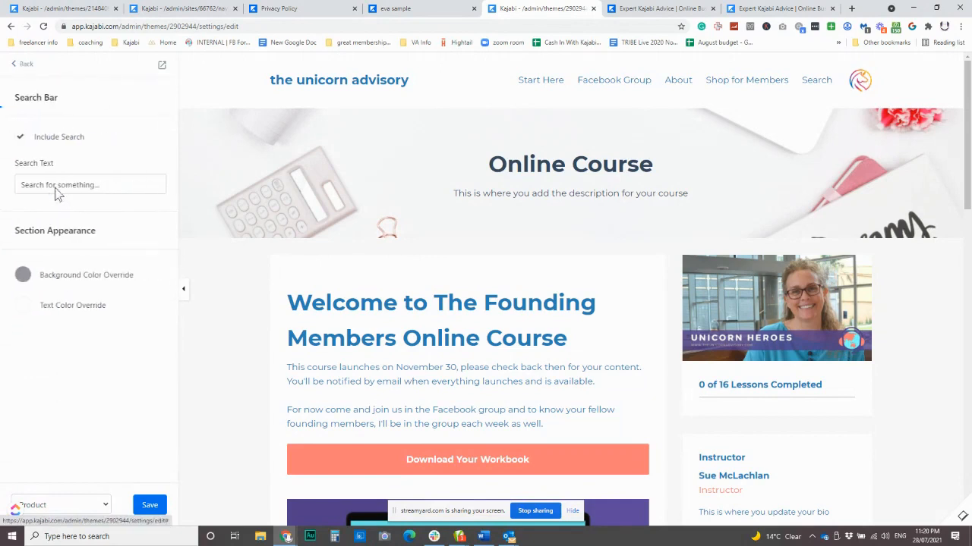
{"action": "left_click", "coordinate": [20, 142]}
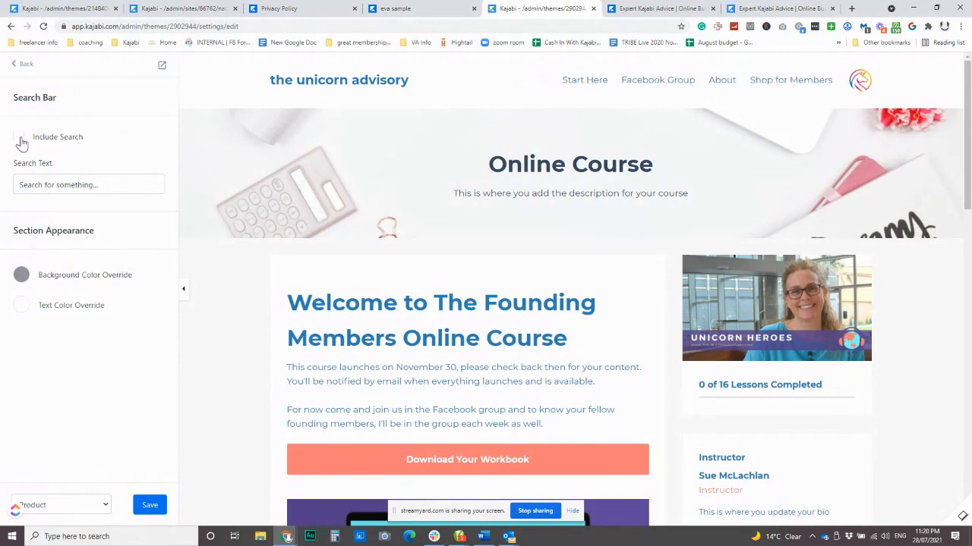
{"action": "left_click", "coordinate": [20, 141]}
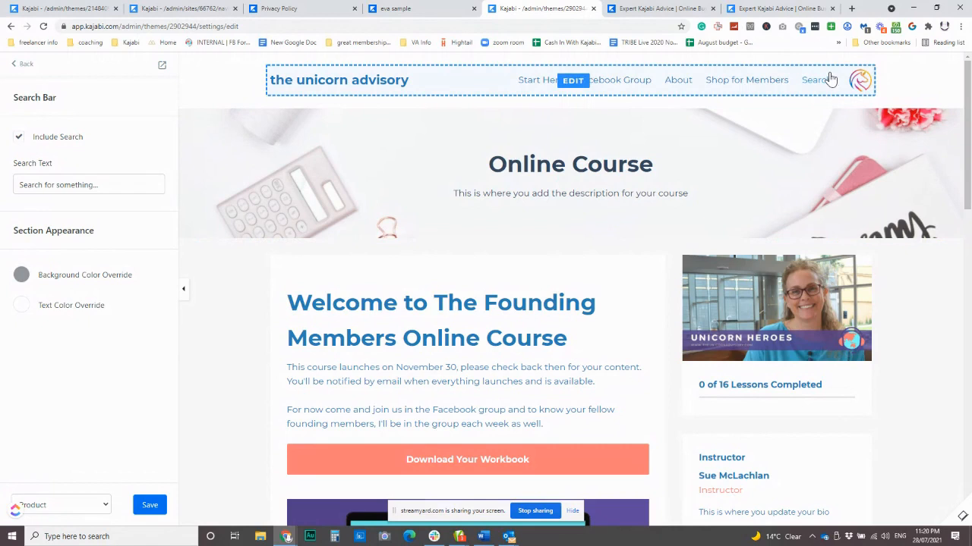
{"action": "left_click", "coordinate": [21, 137]}
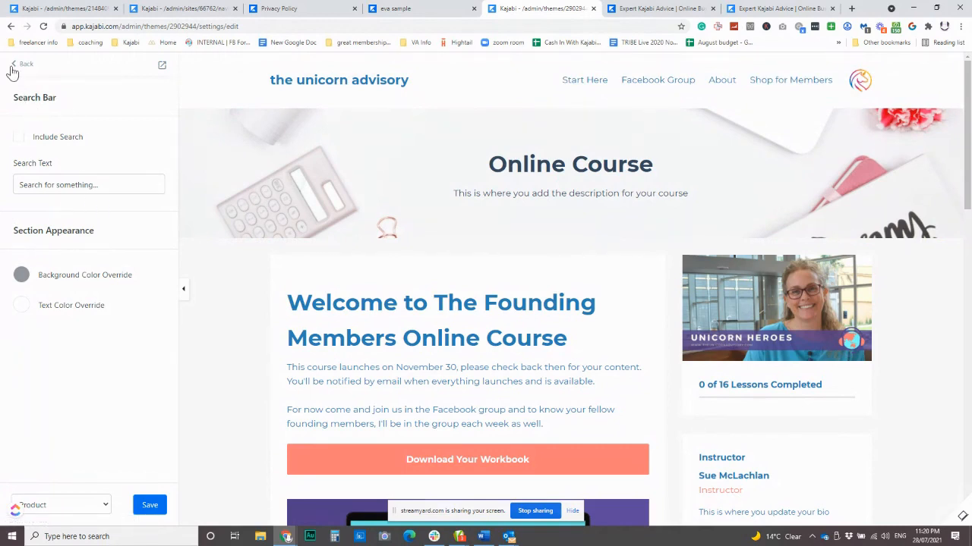
{"action": "left_click", "coordinate": [15, 65]}
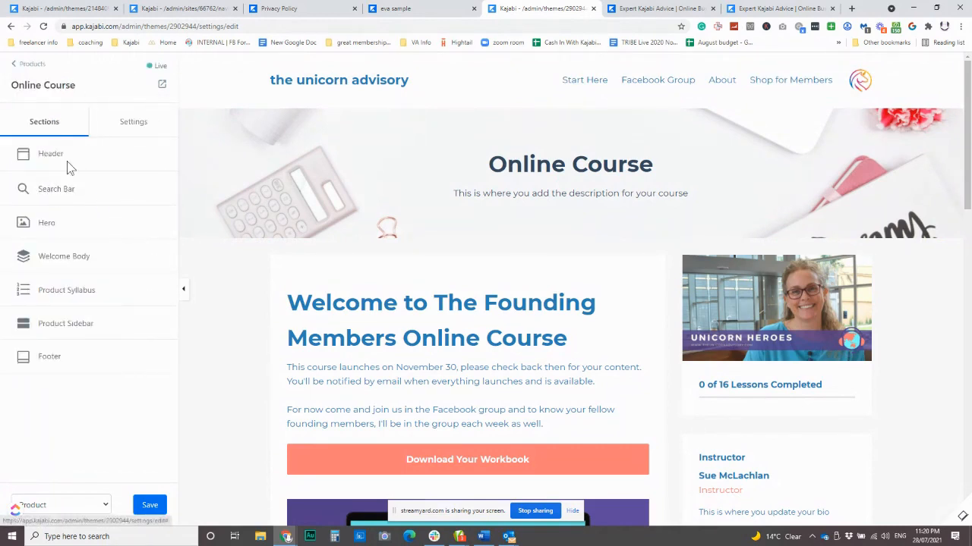
- Reopen the course's Header section and compare its link list setting with the Navigation Menus page and the landing page's Menu block
{"action": "left_click", "coordinate": [44, 154]}
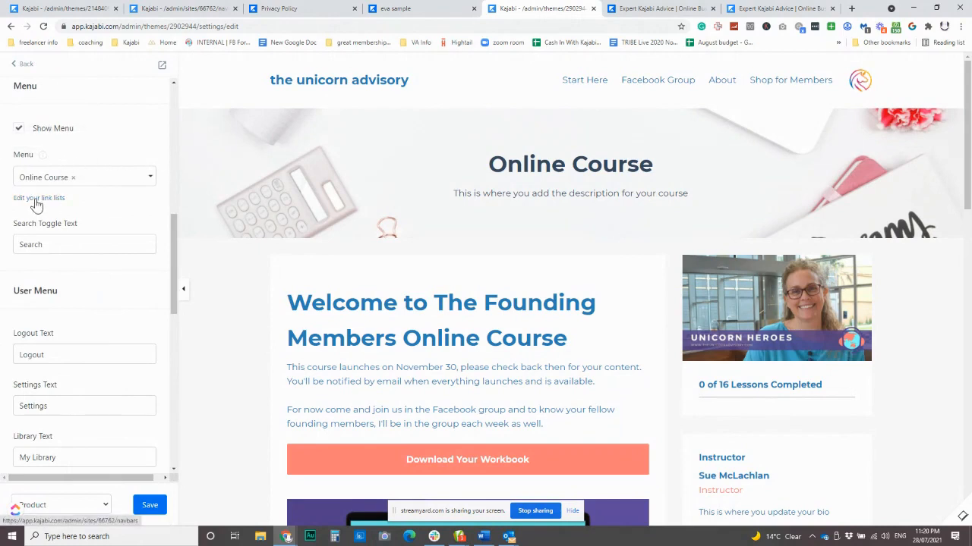
{"action": "left_click", "coordinate": [192, 13]}
{"action": "scroll", "coordinate": [71, 141], "scroll_direction": "up", "scroll_amount": 3}
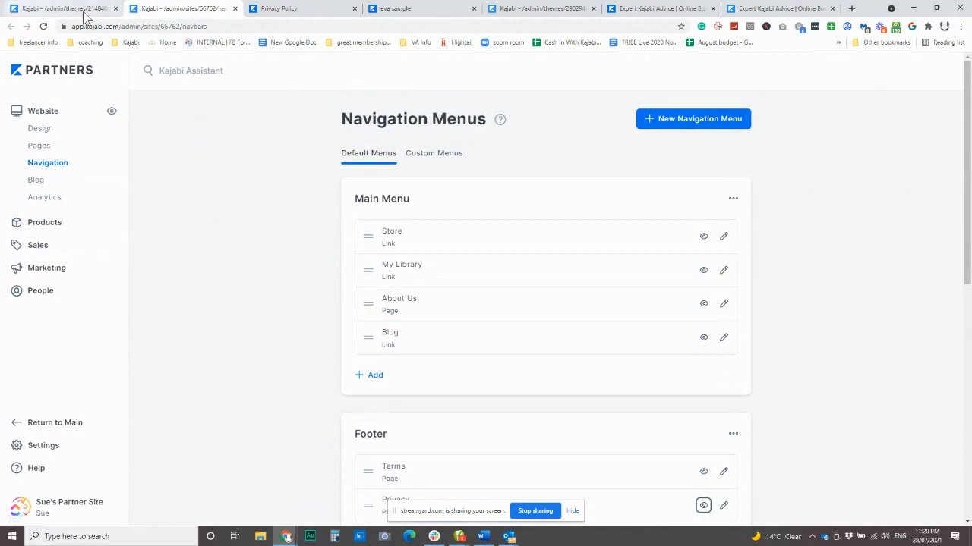
{"action": "left_click", "coordinate": [85, 11]}
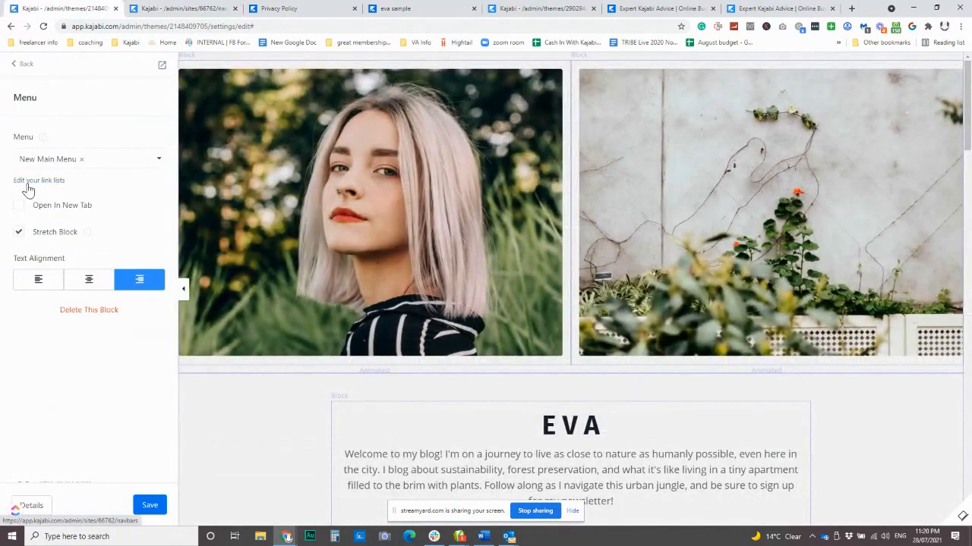
{"action": "left_click", "coordinate": [568, 9]}
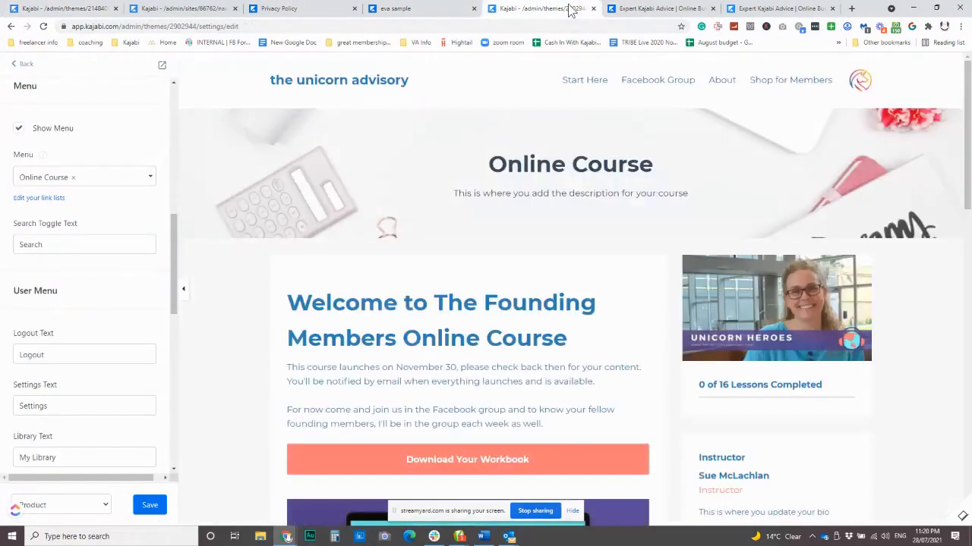
- Open the link lists from the course header's menu setting, look over the default menus, and show the custom menus
{"action": "left_click", "coordinate": [40, 202]}
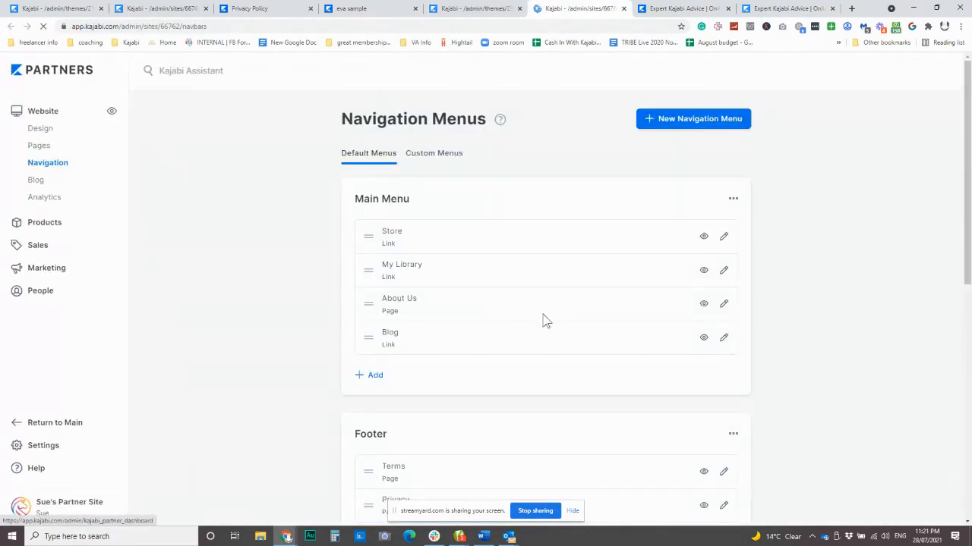
{"action": "scroll", "coordinate": [576, 315], "scroll_direction": "down", "scroll_amount": 6}
{"action": "scroll", "coordinate": [625, 320], "scroll_direction": "down", "scroll_amount": 1}
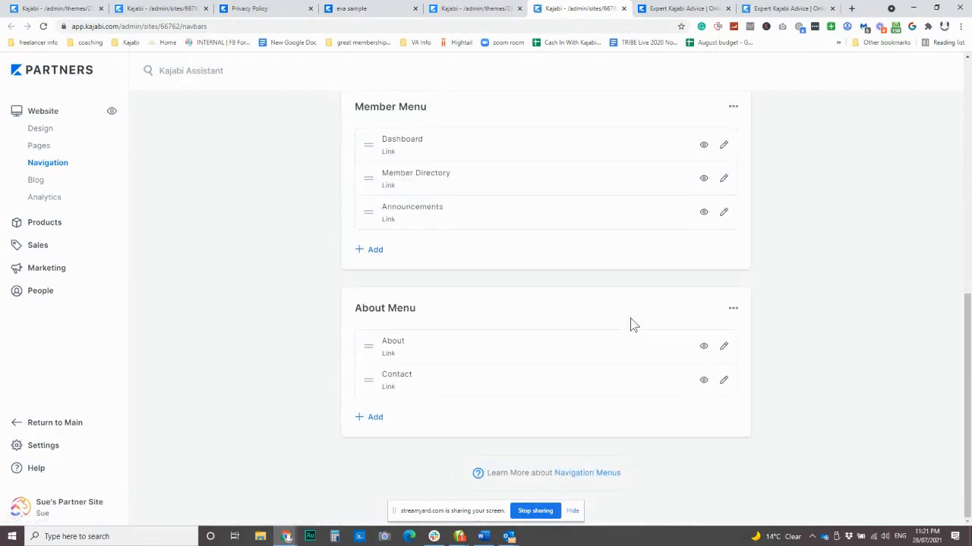
{"action": "scroll", "coordinate": [586, 310], "scroll_direction": "up", "scroll_amount": 7}
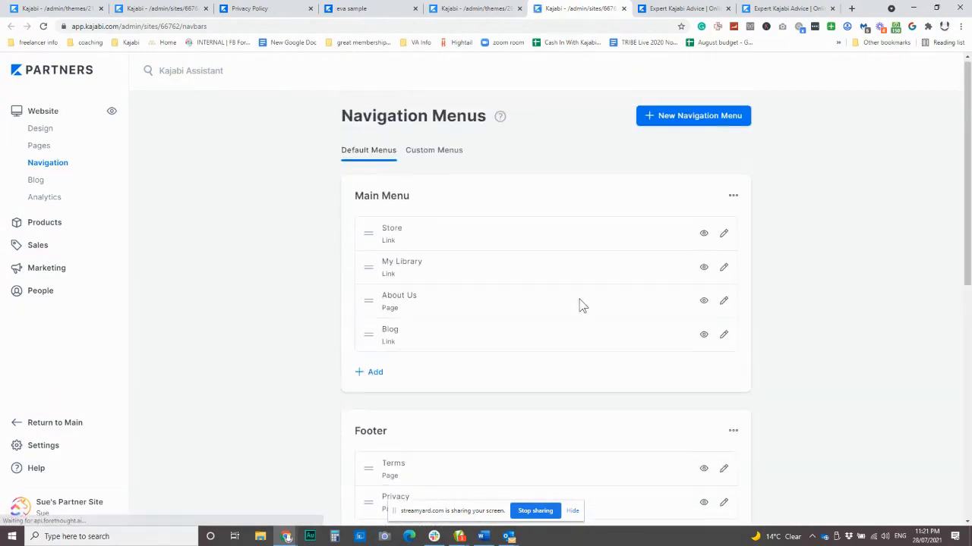
{"action": "left_click", "coordinate": [453, 157]}
{"action": "scroll", "coordinate": [580, 348], "scroll_direction": "down", "scroll_amount": 1}
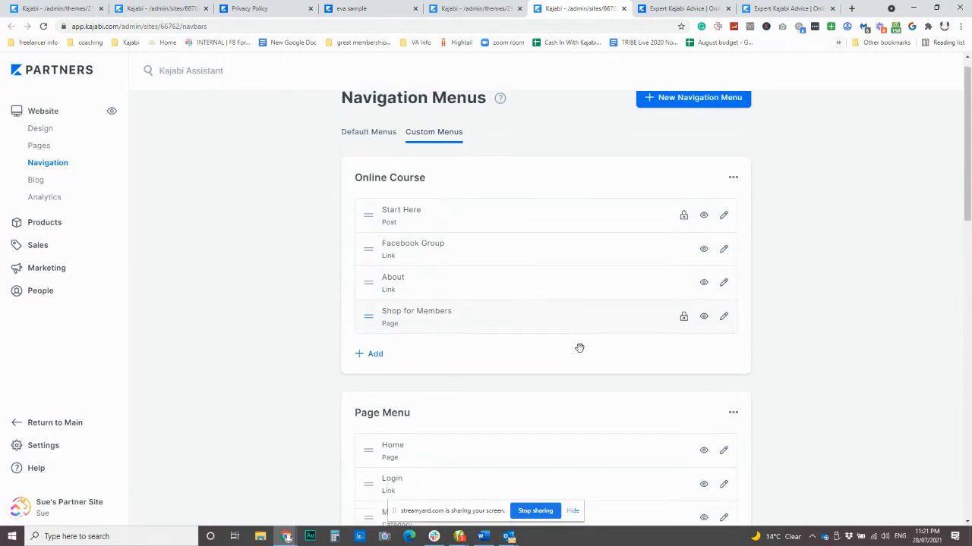
- Reorder the Online Course menu items to Start Here, About, Shop for Members, Facebook Group
{"action": "mouse_move", "coordinate": [687, 191]}
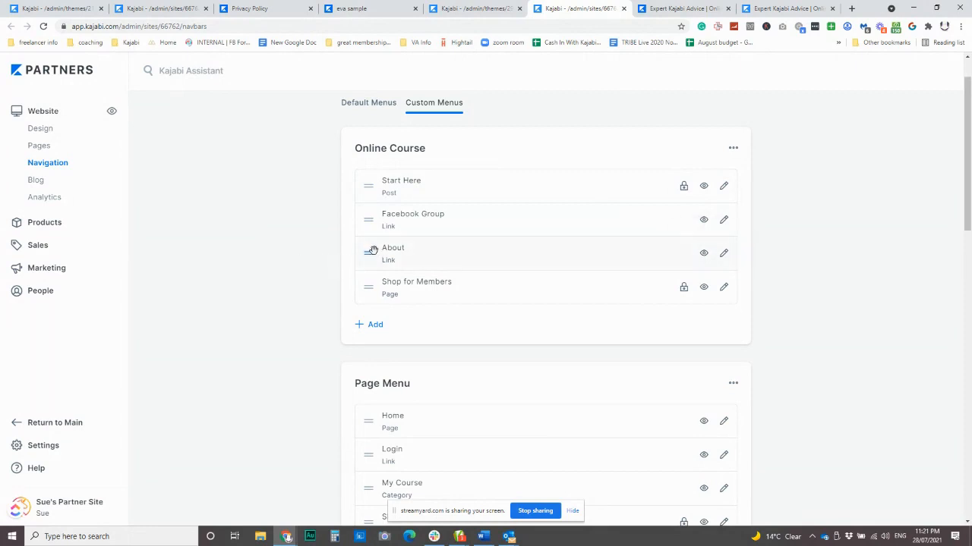
{"action": "left_click_drag", "start_coordinate": [368, 253], "coordinate": [369, 286]}
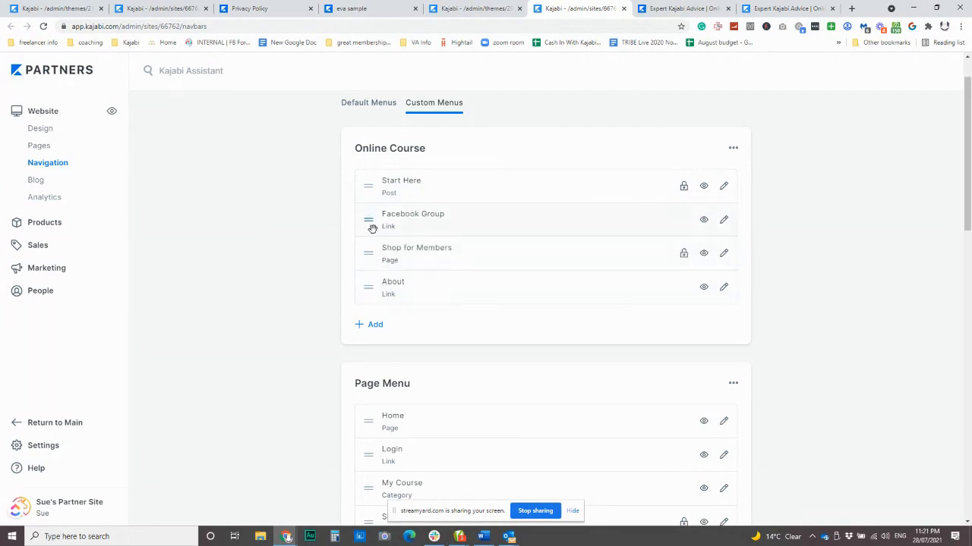
{"action": "left_click_drag", "start_coordinate": [368, 220], "coordinate": [367, 296]}
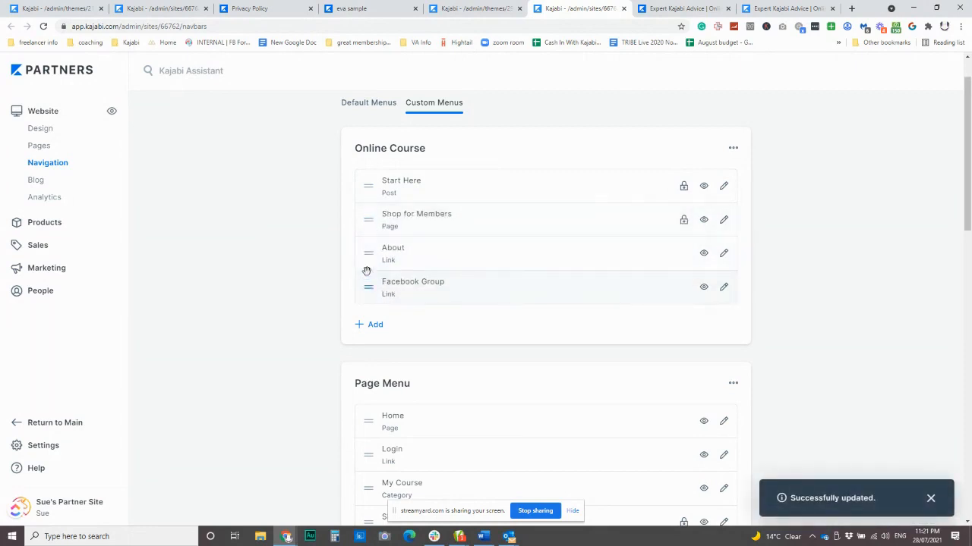
{"action": "left_click_drag", "start_coordinate": [368, 251], "coordinate": [373, 220]}
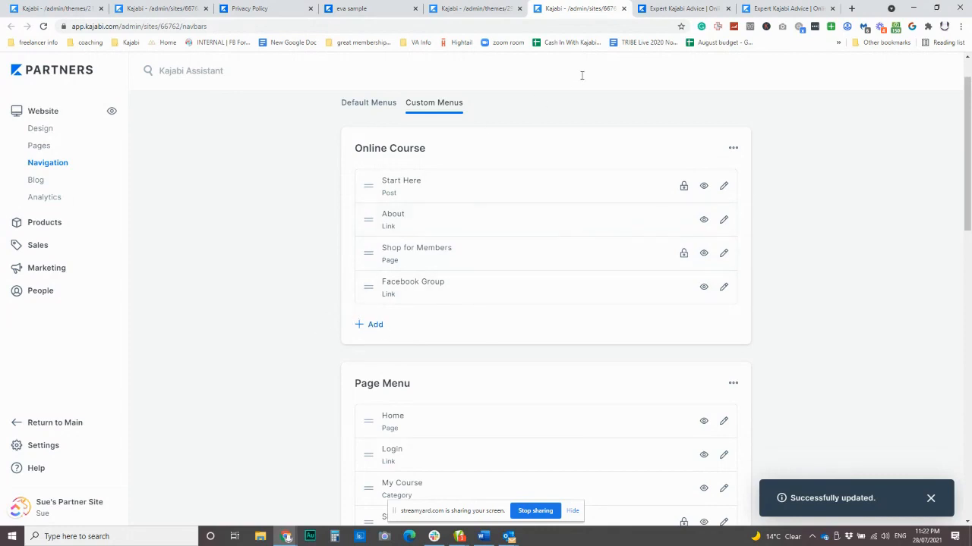
- Compare the menu shown in the course theme's header with the Online Course menu on the Navigation Menus page
{"action": "left_click", "coordinate": [668, 9]}
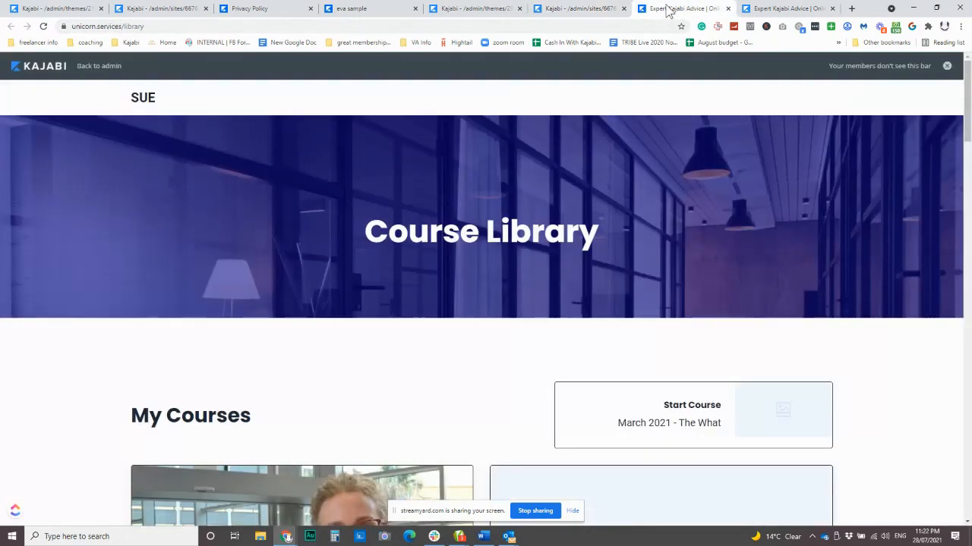
{"action": "left_click", "coordinate": [601, 9]}
{"action": "left_click", "coordinate": [502, 9]}
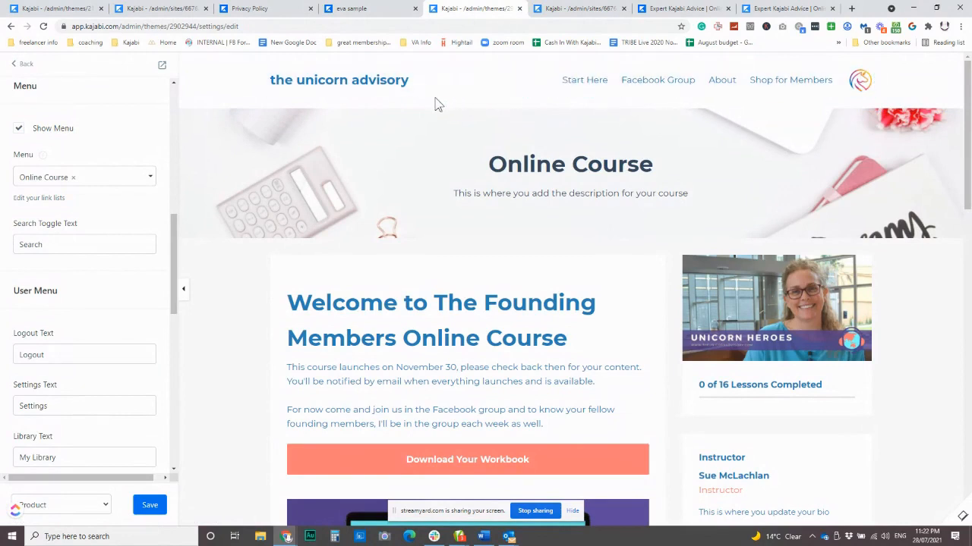
{"action": "left_click", "coordinate": [584, 10]}
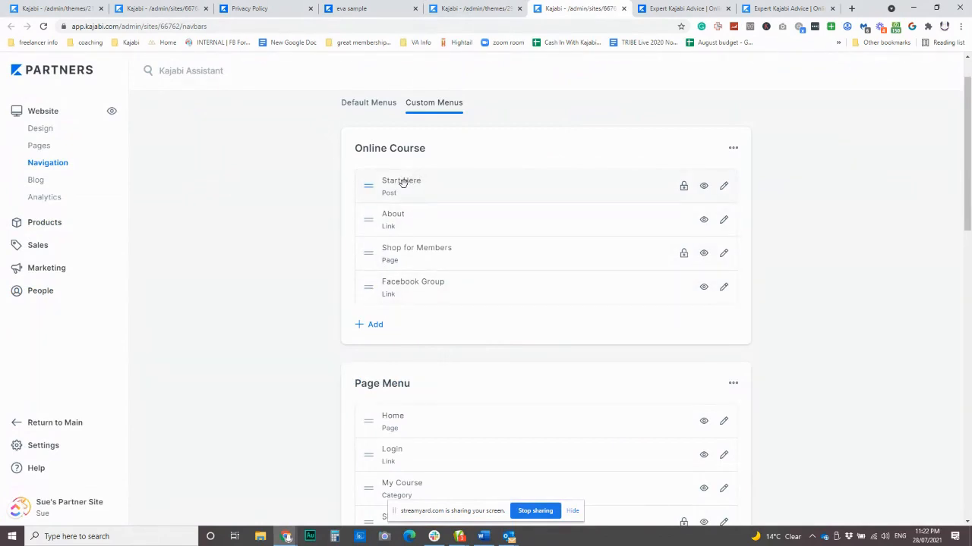
- Open the Online Course menu's Start Here item for editing and browse the posts it can link to
{"action": "left_click", "coordinate": [724, 186]}
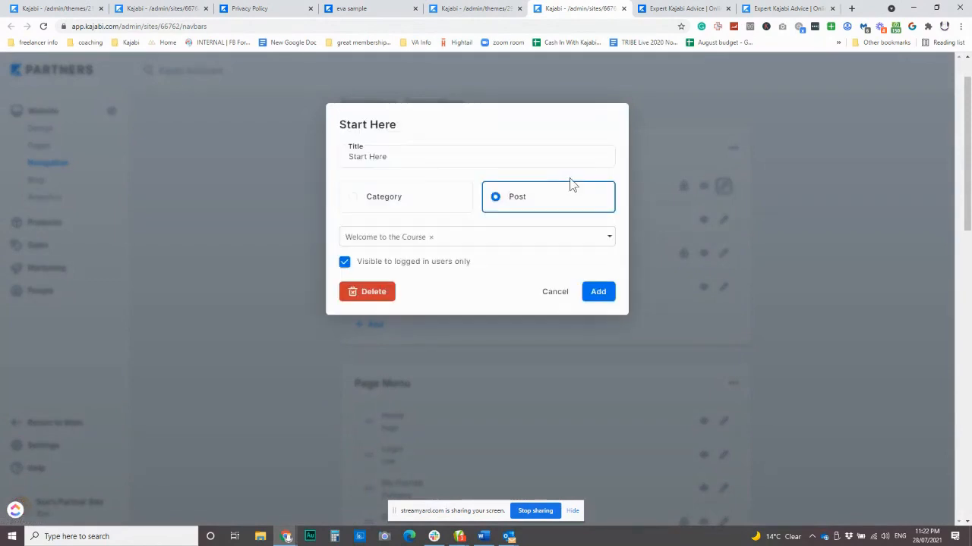
{"action": "scroll", "coordinate": [305, 192], "scroll_direction": "down", "scroll_amount": 1}
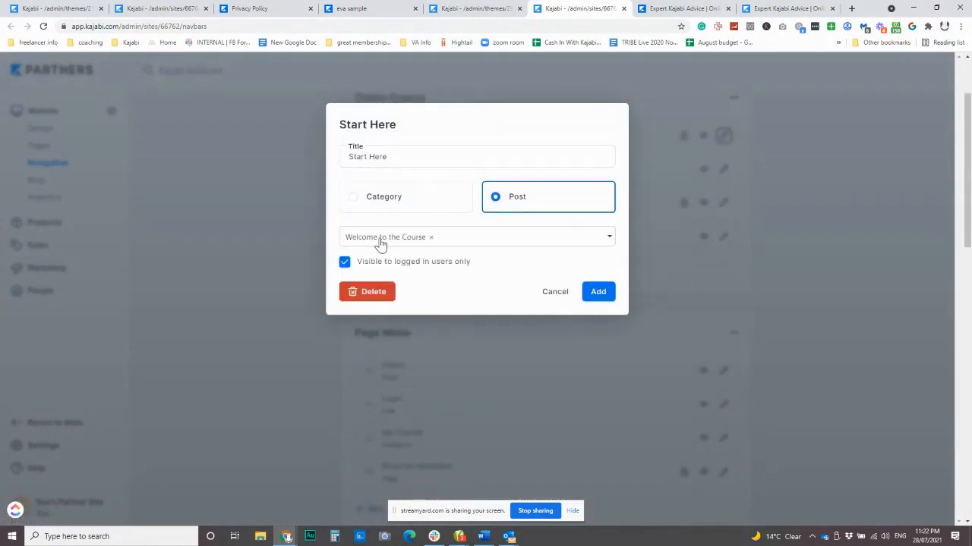
{"action": "left_click", "coordinate": [479, 239]}
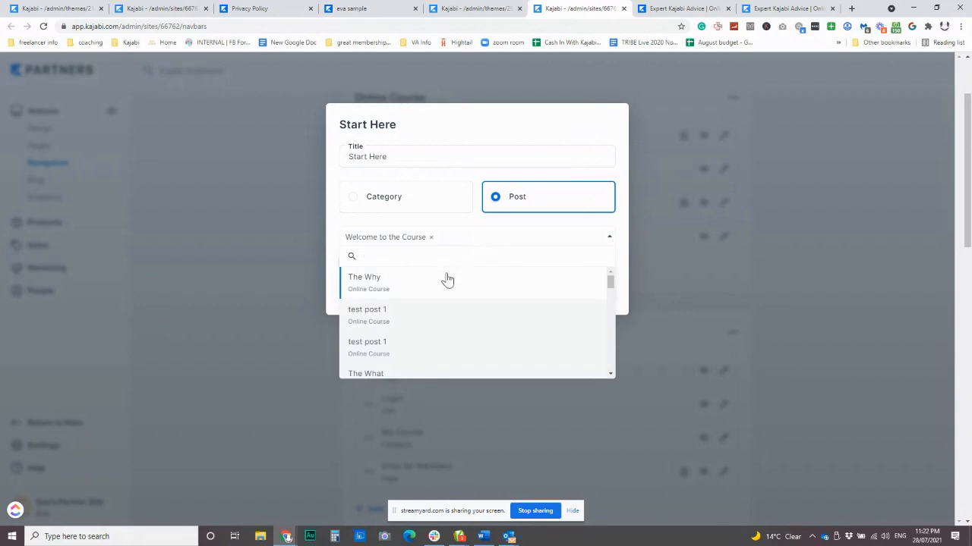
{"action": "scroll", "coordinate": [458, 317], "scroll_direction": "down", "scroll_amount": 3}
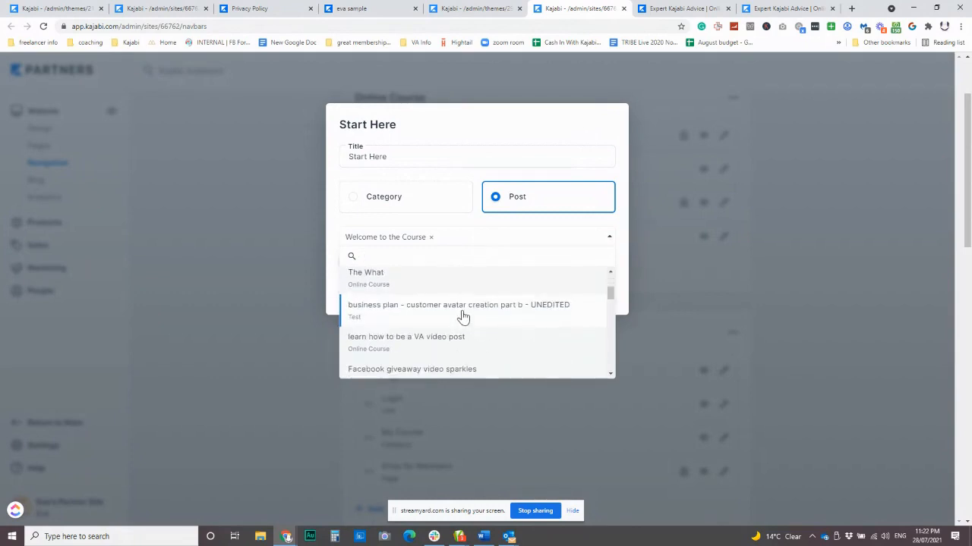
{"action": "scroll", "coordinate": [461, 317], "scroll_direction": "down", "scroll_amount": 1}
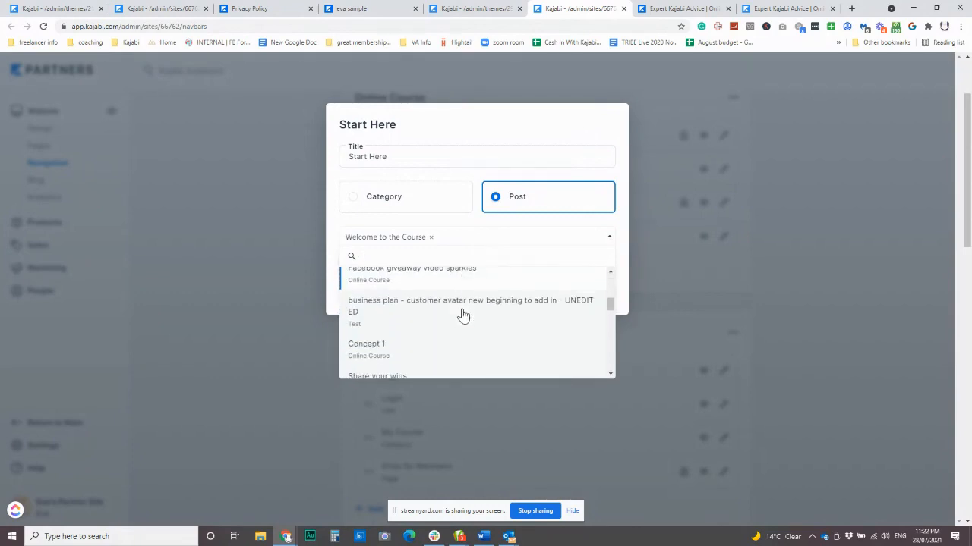
{"action": "scroll", "coordinate": [410, 319], "scroll_direction": "down", "scroll_amount": 1}
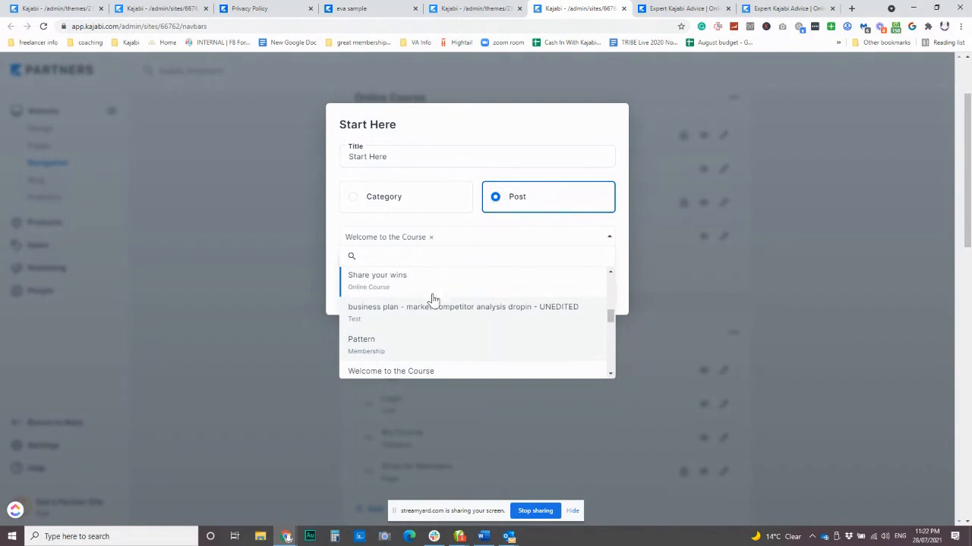
{"action": "scroll", "coordinate": [431, 299], "scroll_direction": "down", "scroll_amount": 3}
{"action": "scroll", "coordinate": [433, 302], "scroll_direction": "down", "scroll_amount": 5}
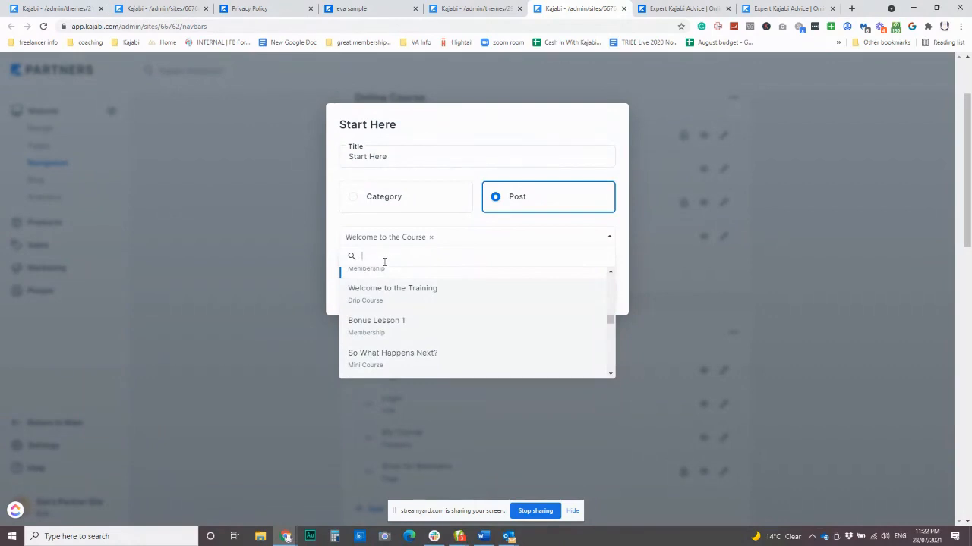
- Search the Start Here item's post list for "so what" and "s", and switch the link type to Category
{"action": "type", "text": "so what"}
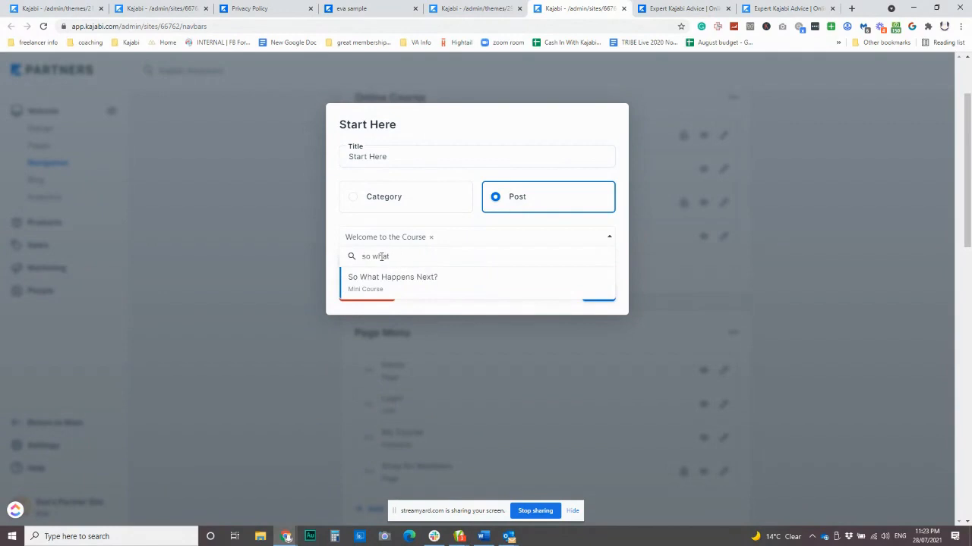
{"action": "left_click_drag", "start_coordinate": [389, 256], "coordinate": [363, 257]}
{"action": "type", "text": "s"}
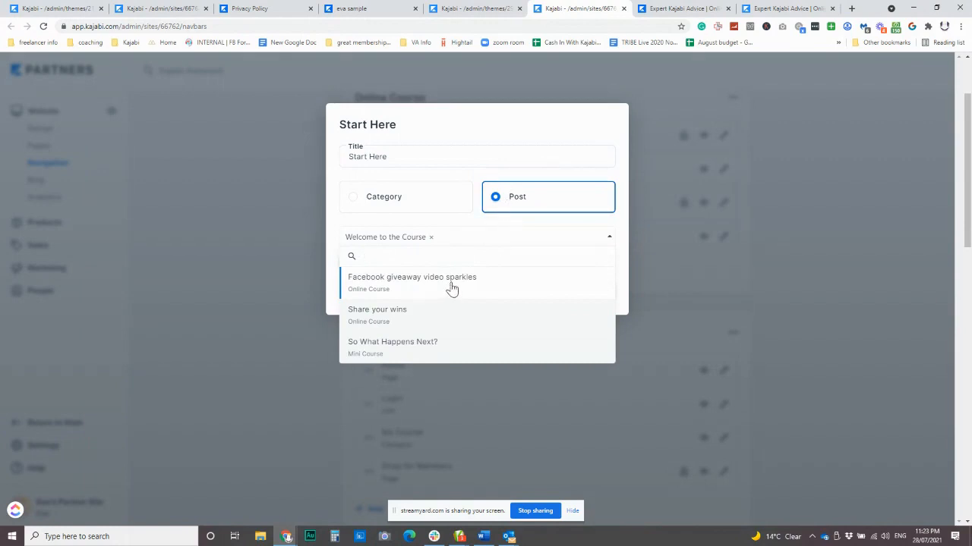
{"action": "left_click", "coordinate": [475, 227]}
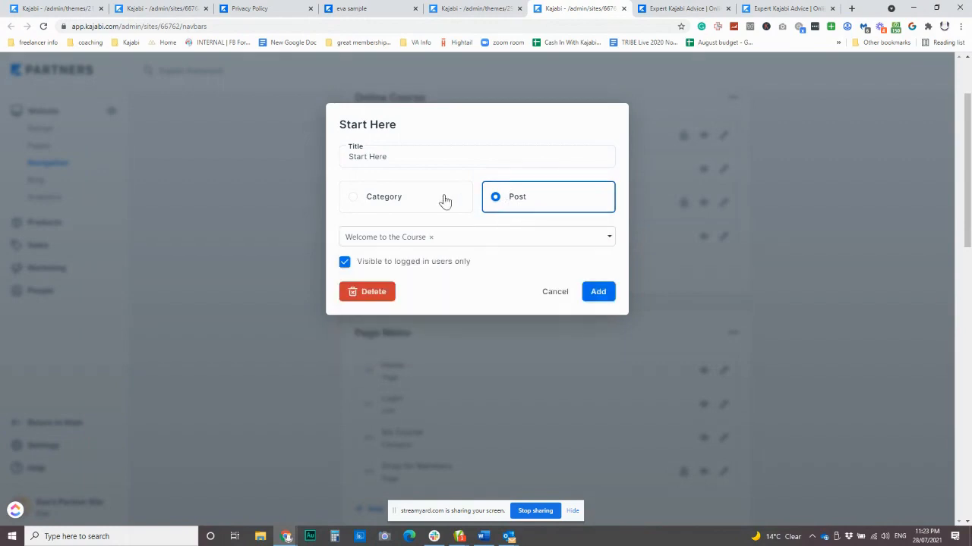
{"action": "left_click", "coordinate": [392, 201]}
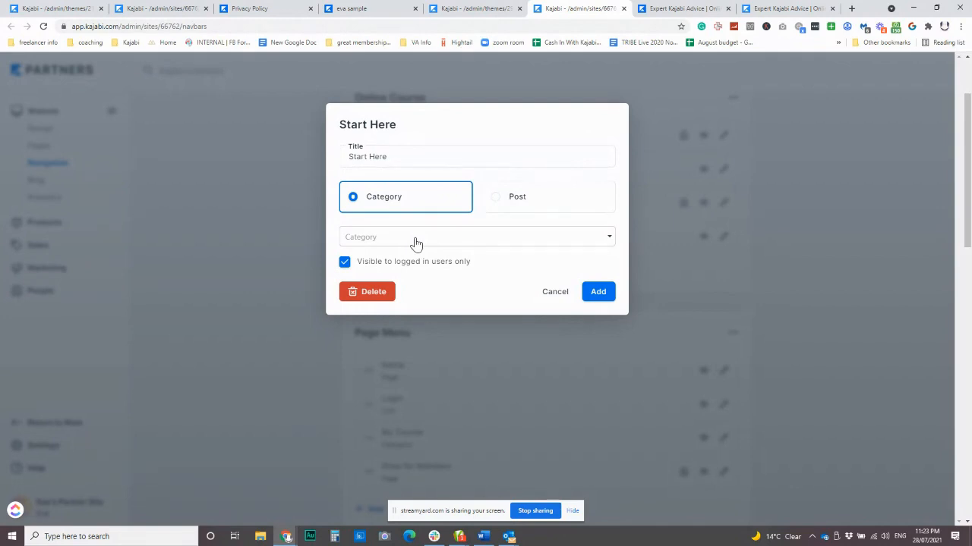
- Review the eva sample page down to its footer menu, and check the course theme's header menu settings again
{"action": "left_click", "coordinate": [379, 9]}
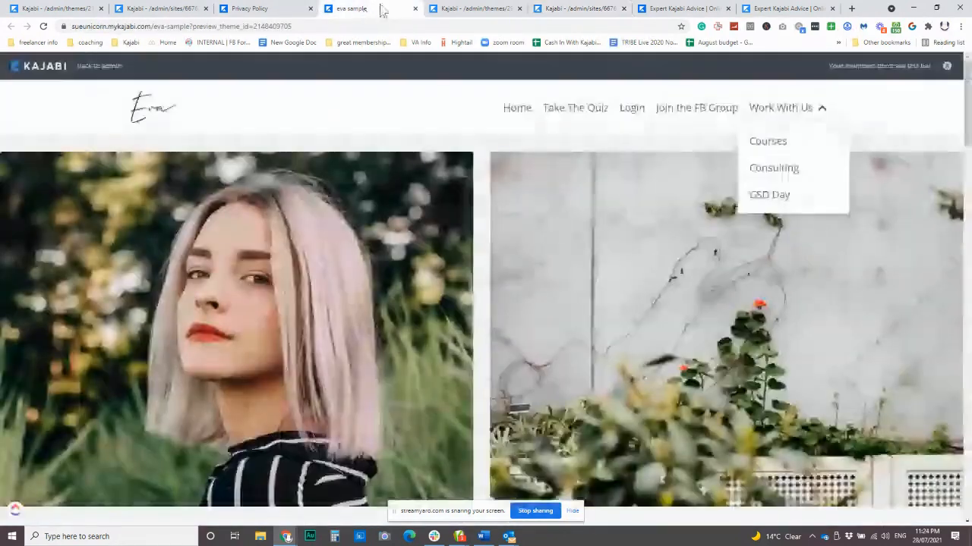
{"action": "scroll", "coordinate": [590, 281], "scroll_direction": "down", "scroll_amount": 5}
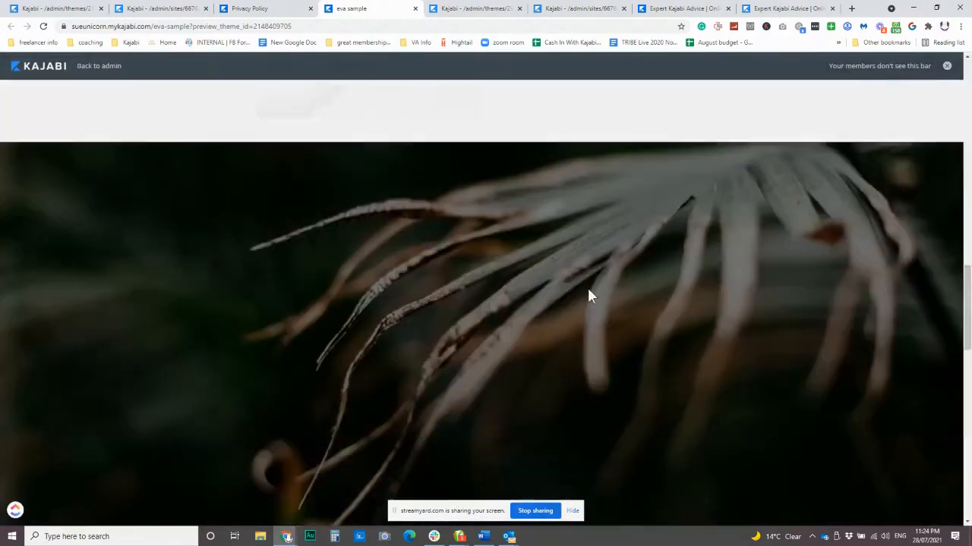
{"action": "scroll", "coordinate": [590, 296], "scroll_direction": "down", "scroll_amount": 5}
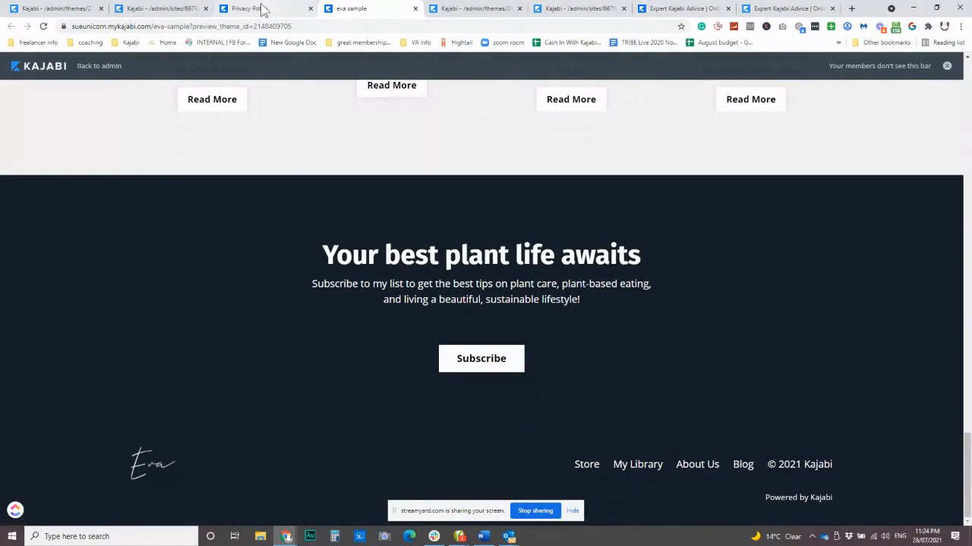
{"action": "left_click", "coordinate": [574, 8]}
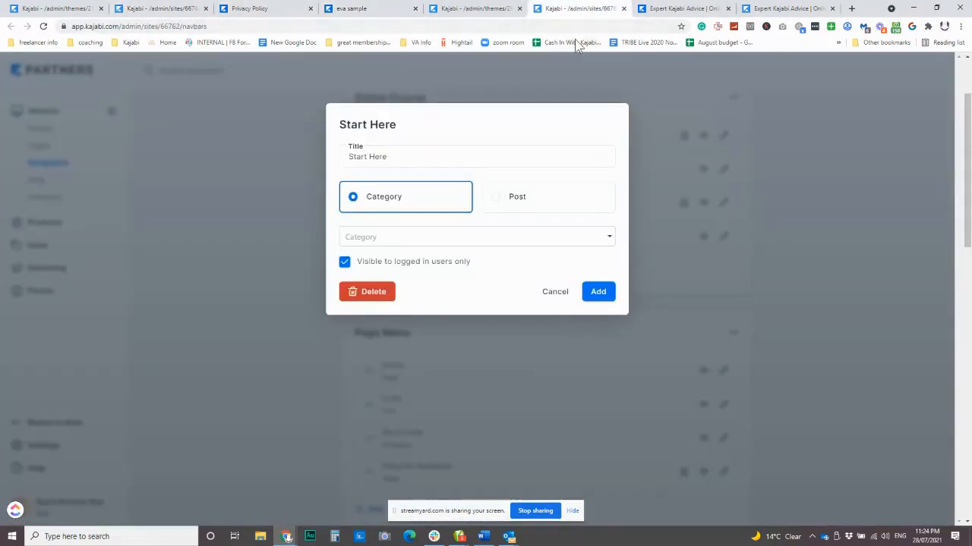
{"action": "left_click", "coordinate": [668, 8]}
{"action": "left_click", "coordinate": [505, 8]}
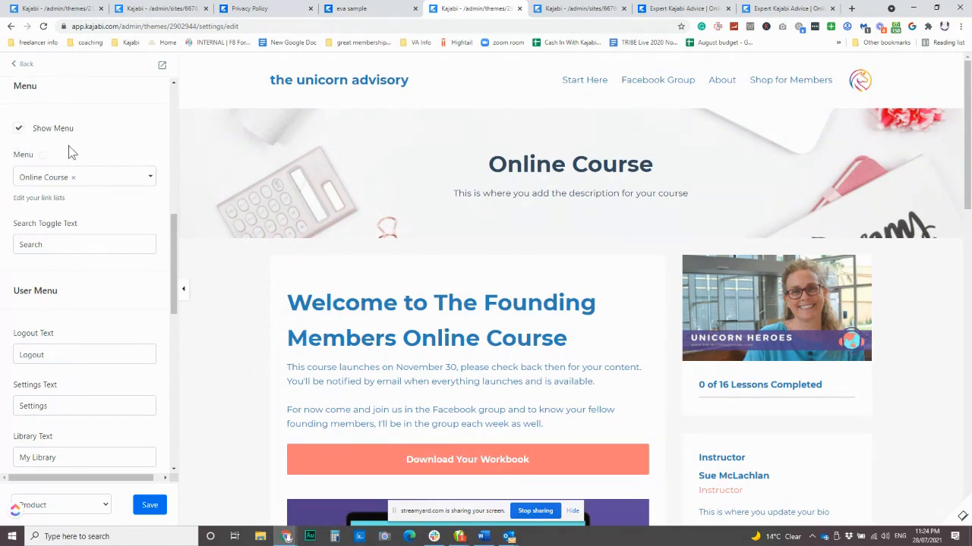
- Open the website's Home page for editing from the Pages list
{"action": "left_click", "coordinate": [175, 9]}
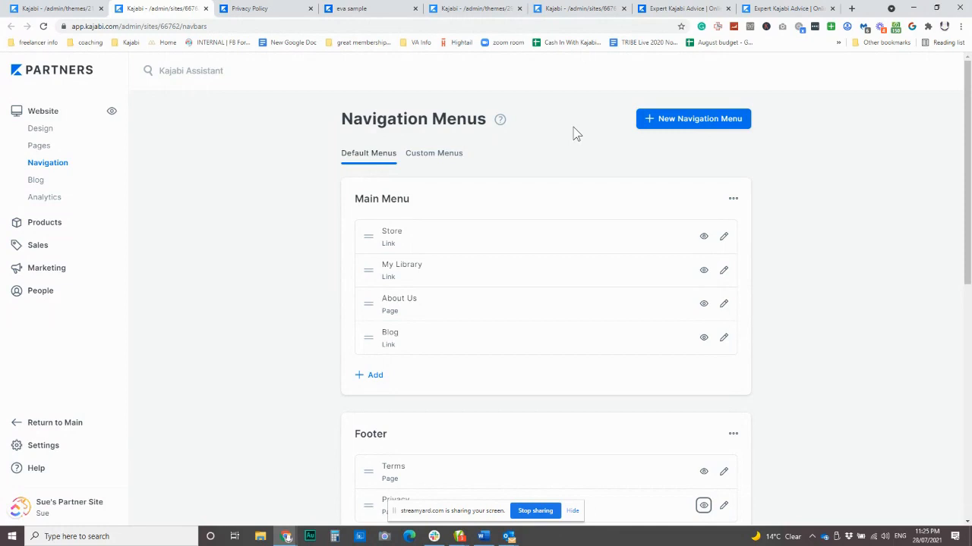
{"action": "left_click", "coordinate": [49, 116]}
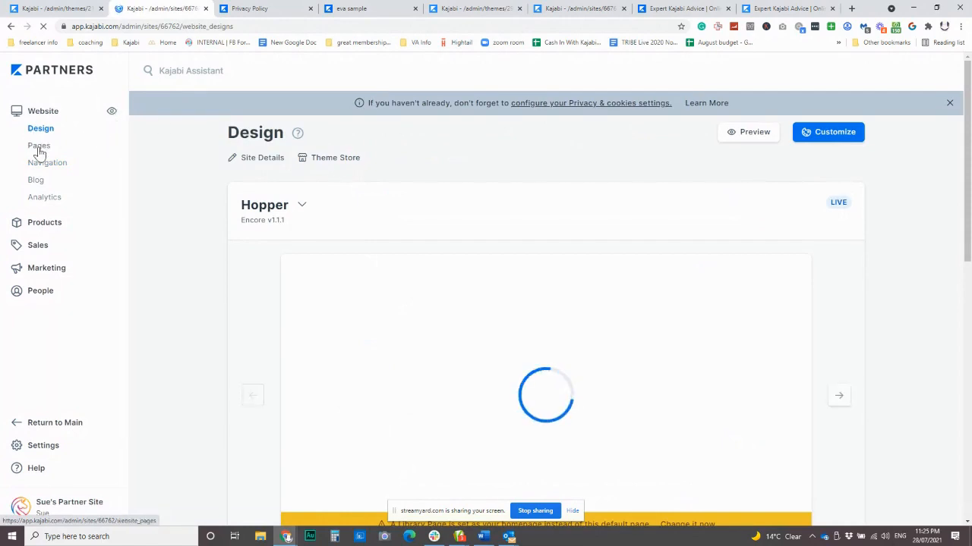
{"action": "left_click", "coordinate": [39, 148]}
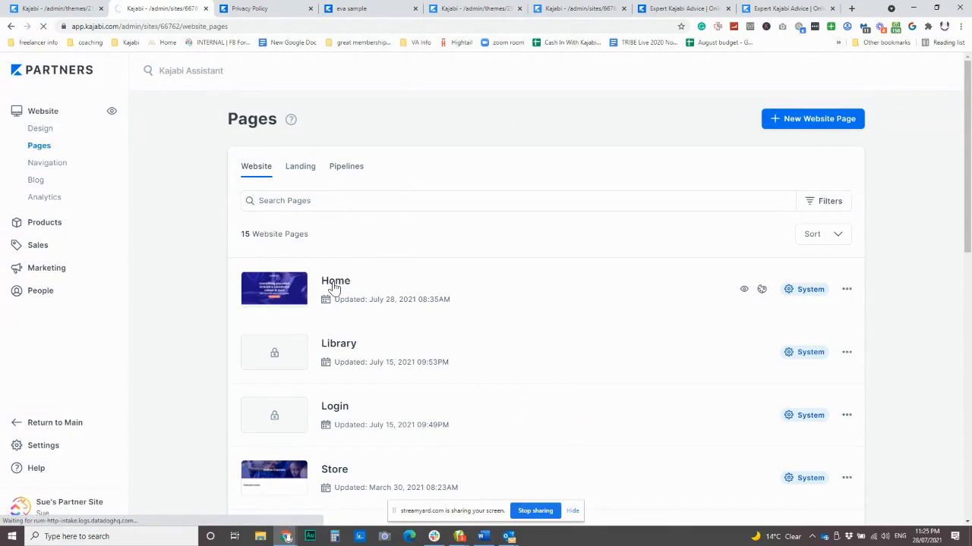
{"action": "left_click", "coordinate": [334, 283]}
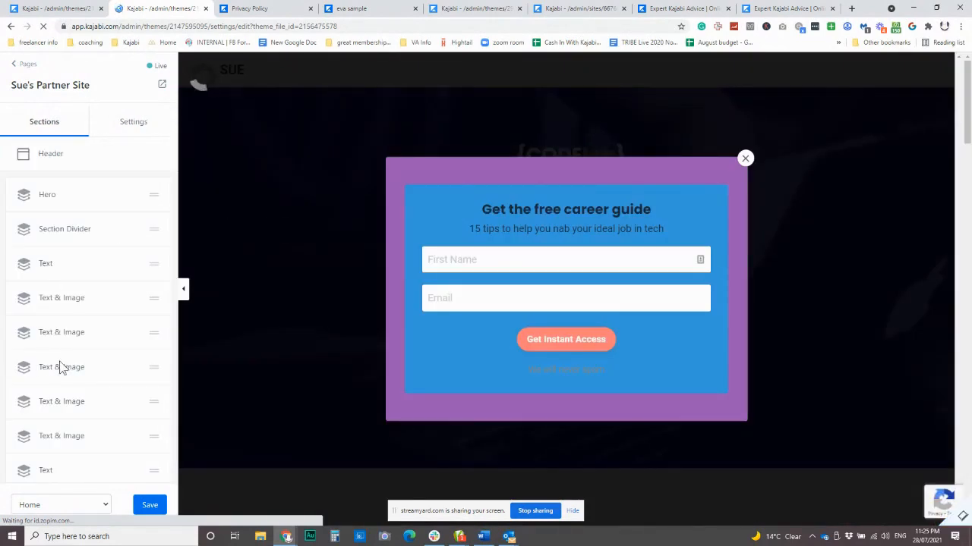
- Turn off Edit Two Step Popup in the Home page's Two Step Optin section, save, and return to the section list
{"action": "scroll", "coordinate": [121, 364], "scroll_direction": "down", "scroll_amount": 4}
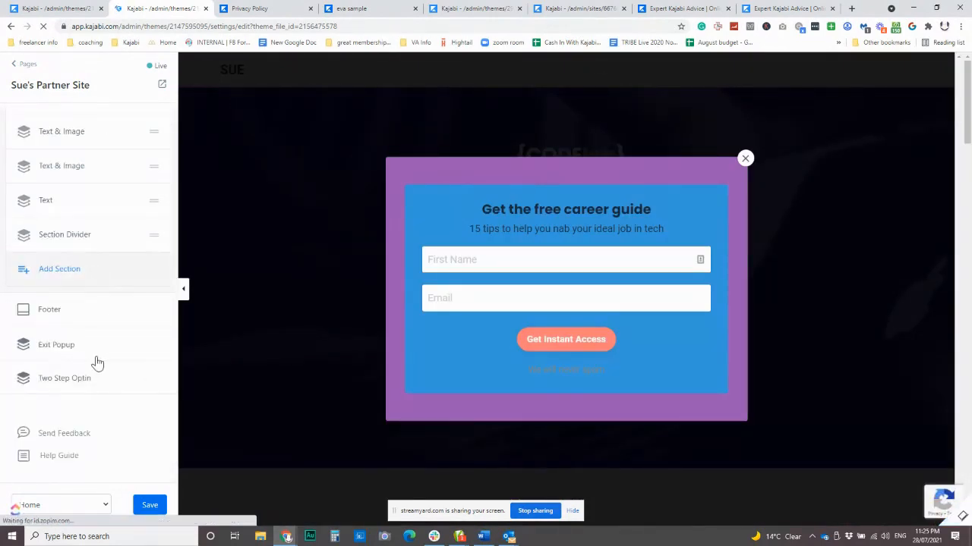
{"action": "left_click", "coordinate": [57, 381]}
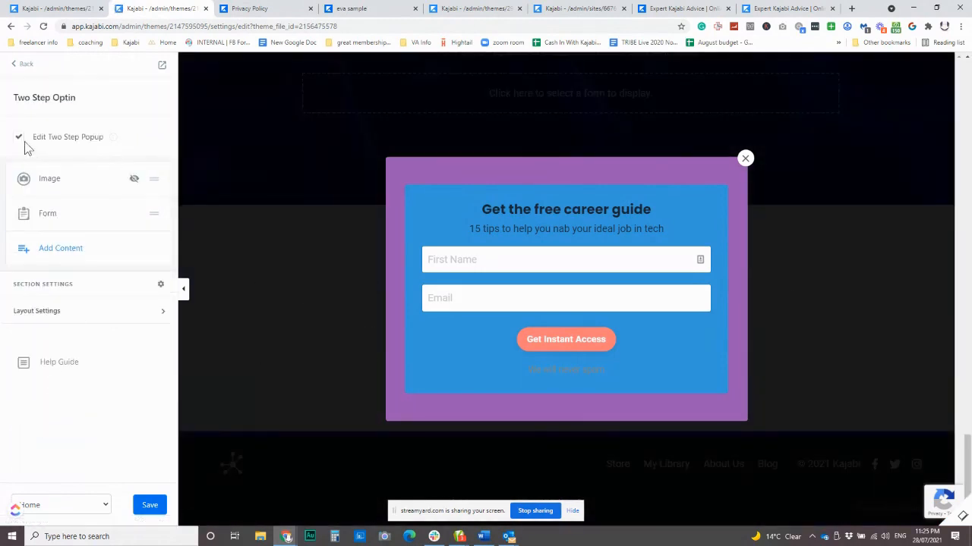
{"action": "left_click", "coordinate": [19, 137]}
{"action": "left_click", "coordinate": [165, 499]}
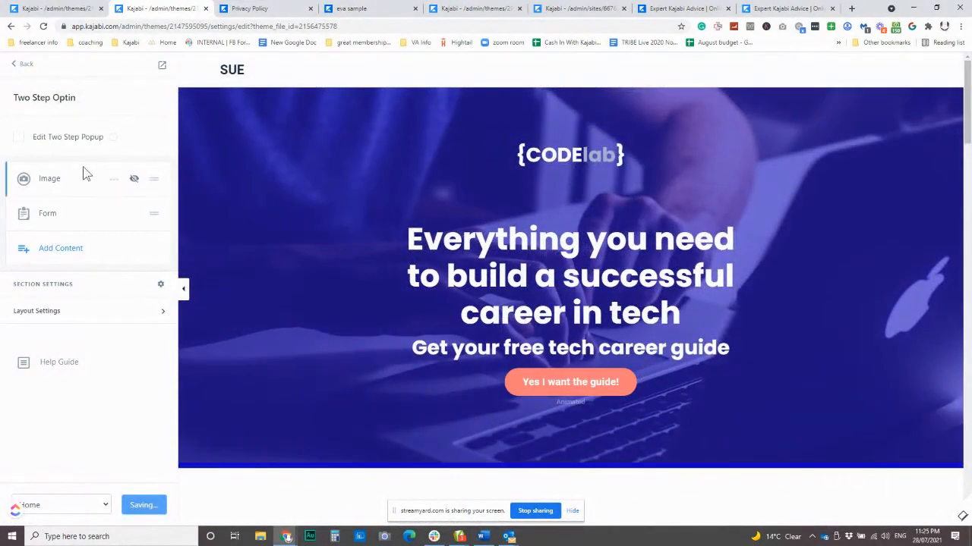
{"action": "left_click", "coordinate": [14, 67]}
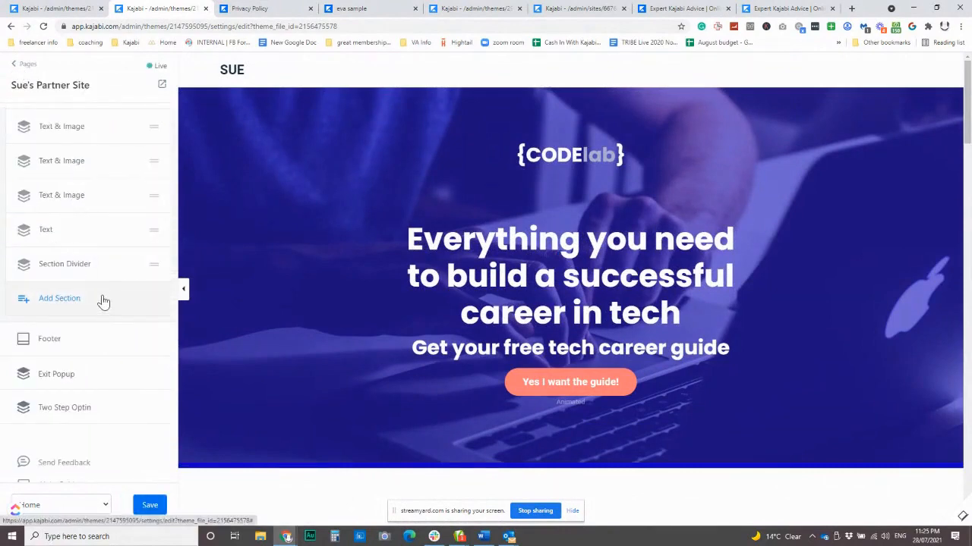
- Show the first hidden Menu block in the Home page's Header section
{"action": "left_click", "coordinate": [54, 156]}
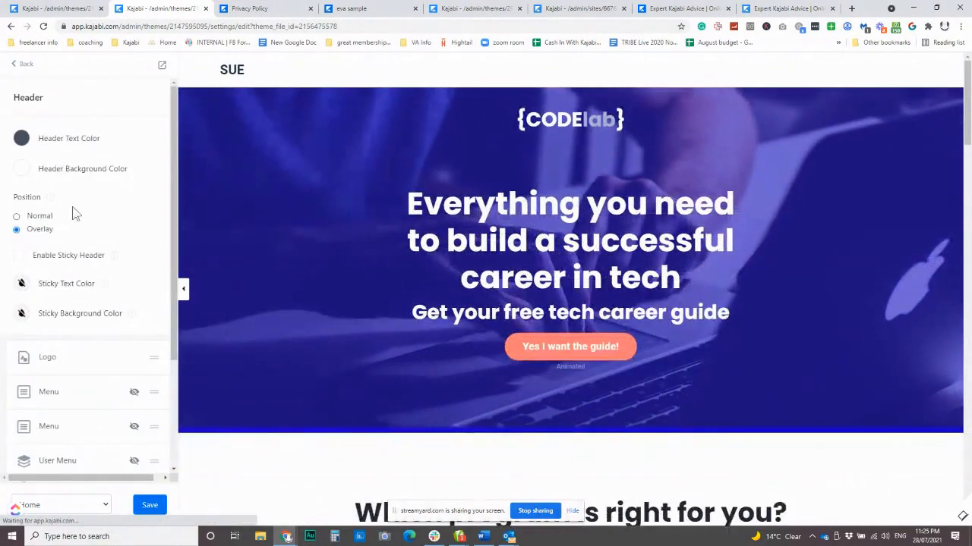
{"action": "scroll", "coordinate": [105, 331], "scroll_direction": "down", "scroll_amount": 1}
{"action": "scroll", "coordinate": [104, 331], "scroll_direction": "down", "scroll_amount": 2}
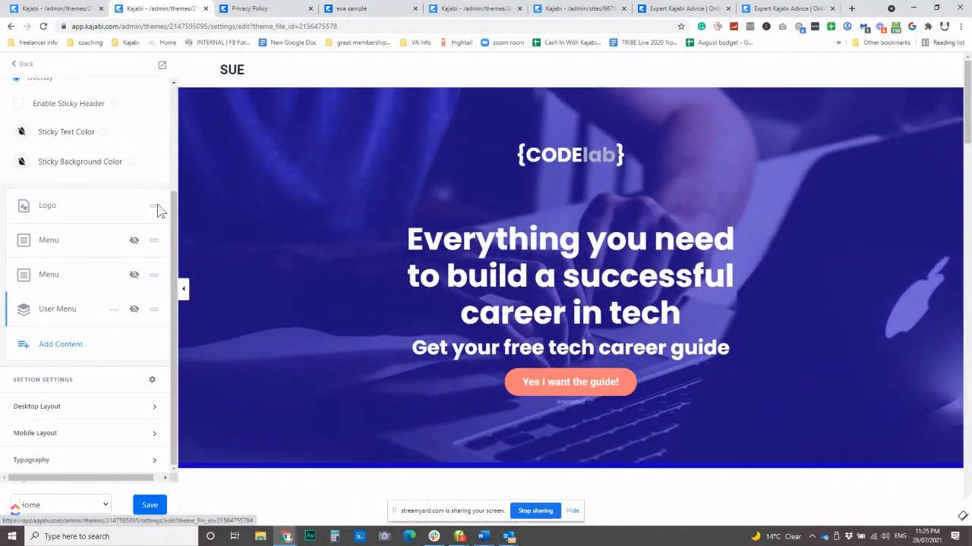
{"action": "left_click", "coordinate": [113, 245]}
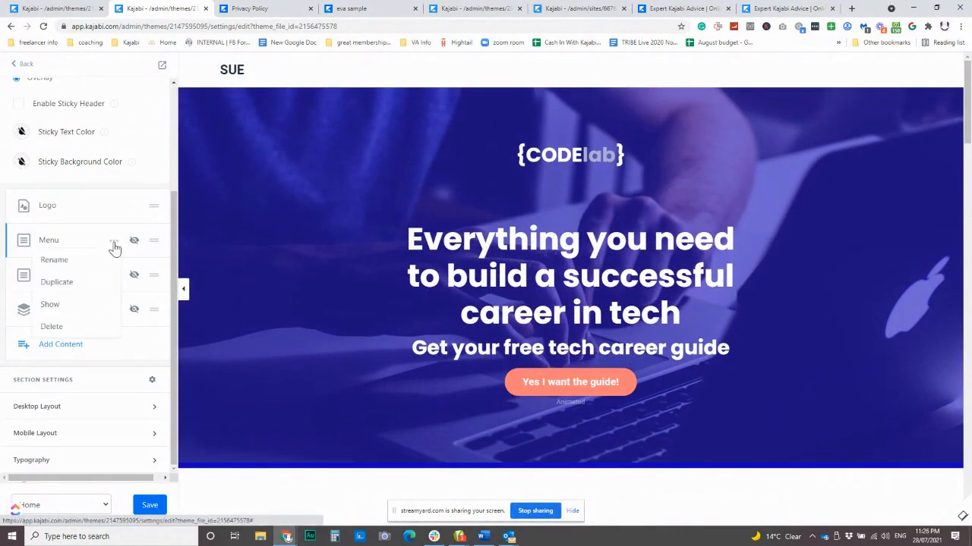
{"action": "left_click", "coordinate": [88, 306]}
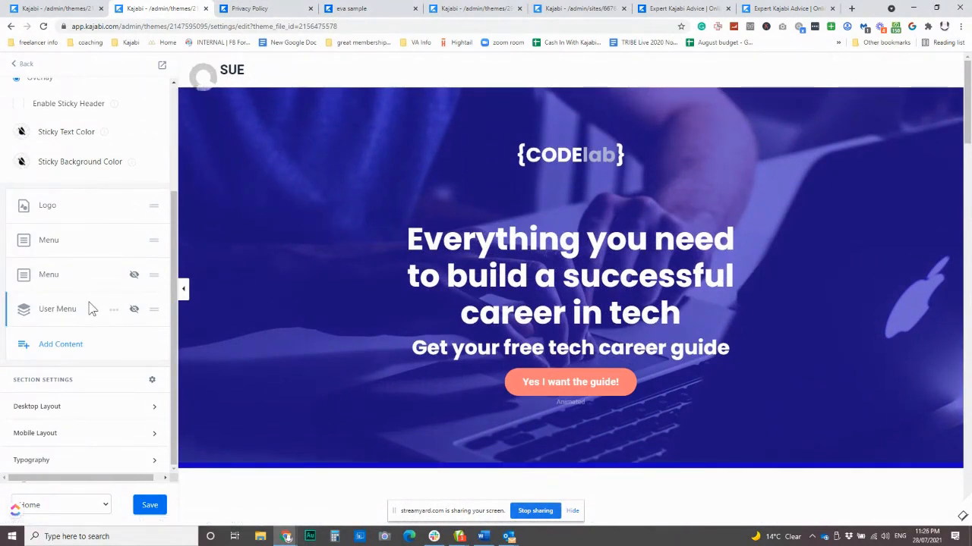
- Set the header's first Menu block to New Main Menu and return to the header's block list
{"action": "left_click", "coordinate": [50, 248]}
{"action": "left_click", "coordinate": [80, 164]}
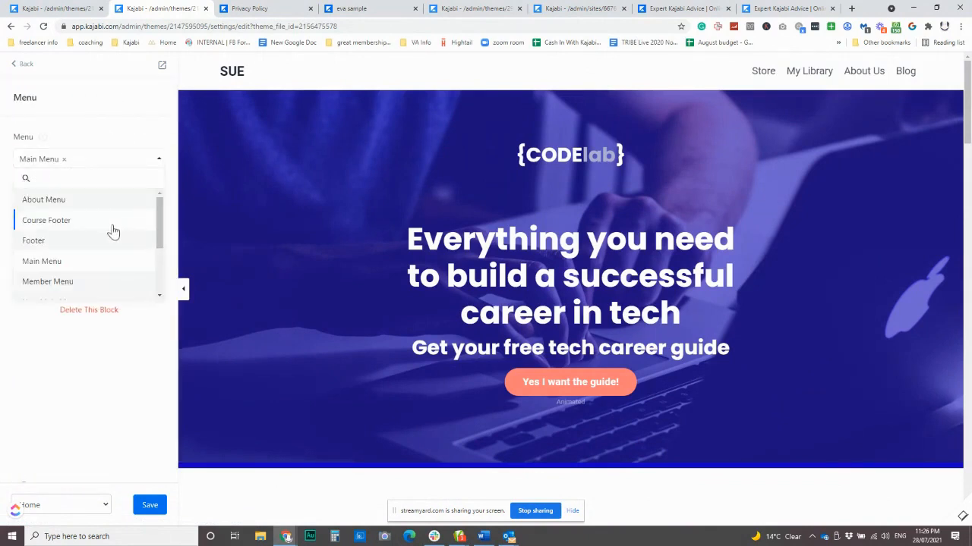
{"action": "scroll", "coordinate": [113, 231], "scroll_direction": "down", "scroll_amount": 3}
{"action": "left_click", "coordinate": [107, 209]}
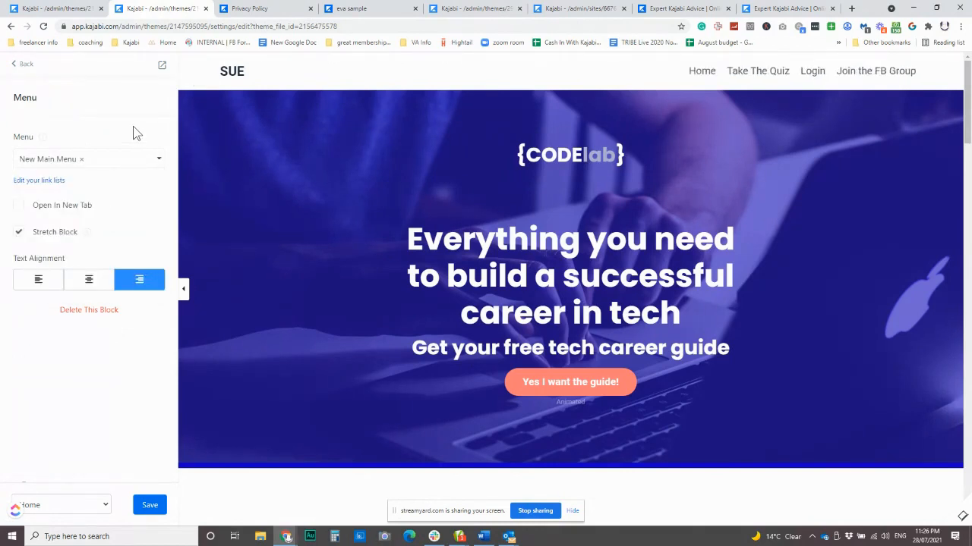
{"action": "left_click", "coordinate": [22, 64]}
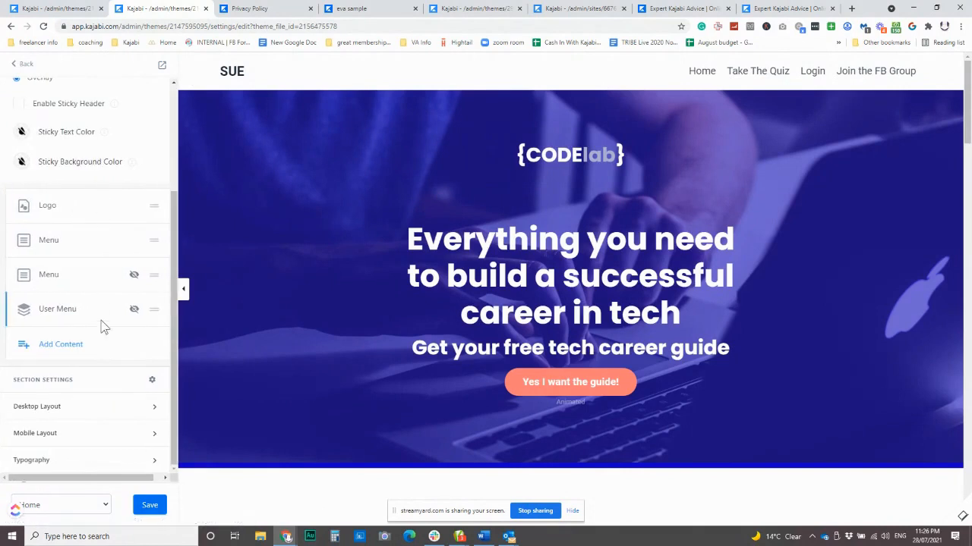
- Add a Call to Action block to the Home page's header and look through its Button Action options
{"action": "left_click", "coordinate": [76, 343]}
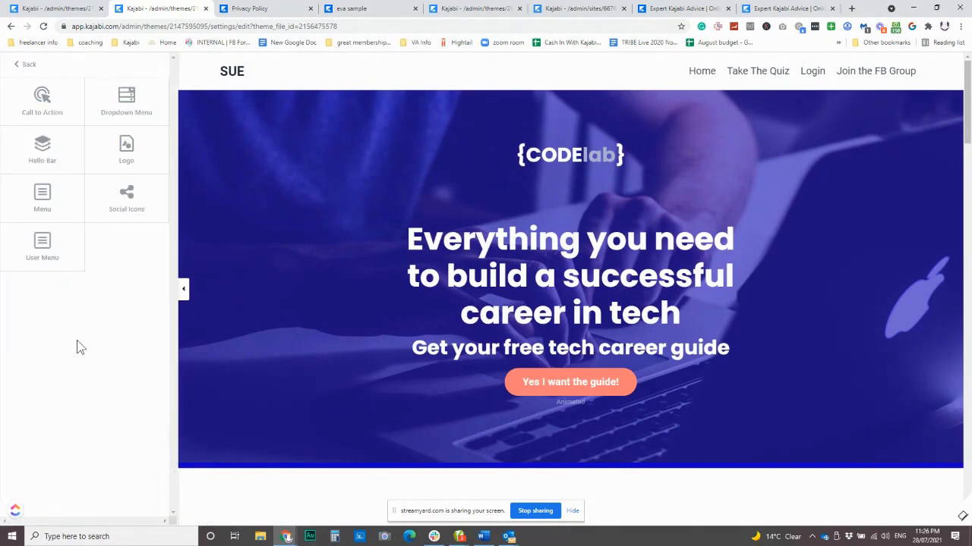
{"action": "left_click", "coordinate": [68, 100]}
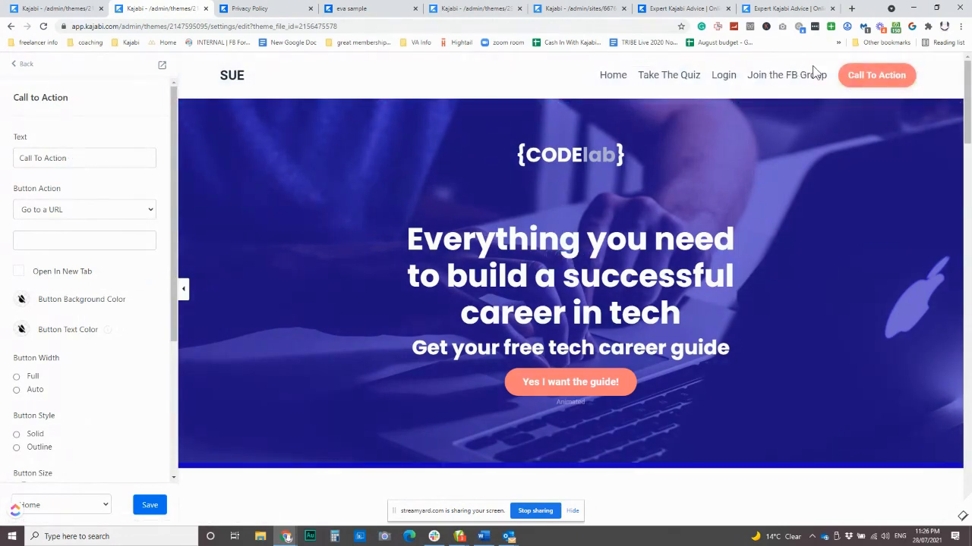
{"action": "left_click", "coordinate": [80, 212]}
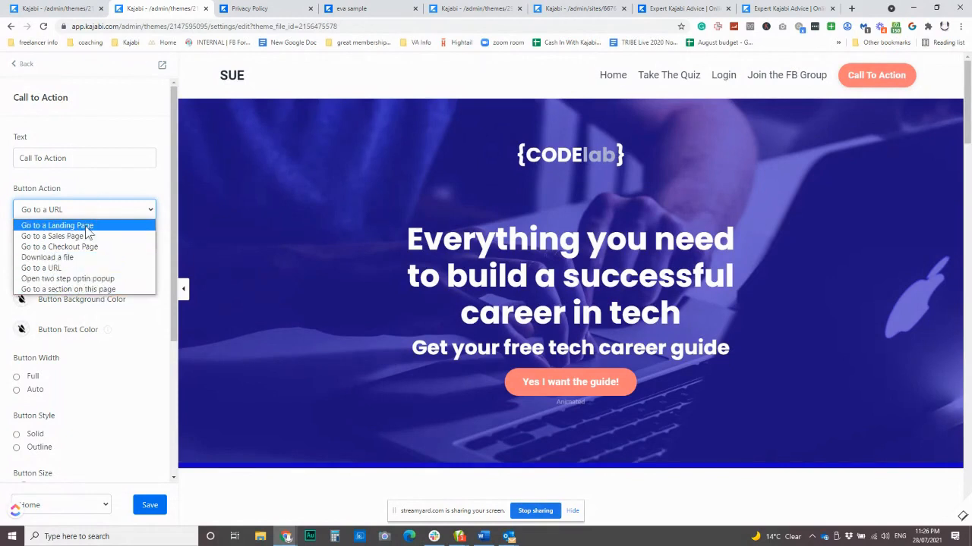
{"action": "left_click", "coordinate": [94, 186]}
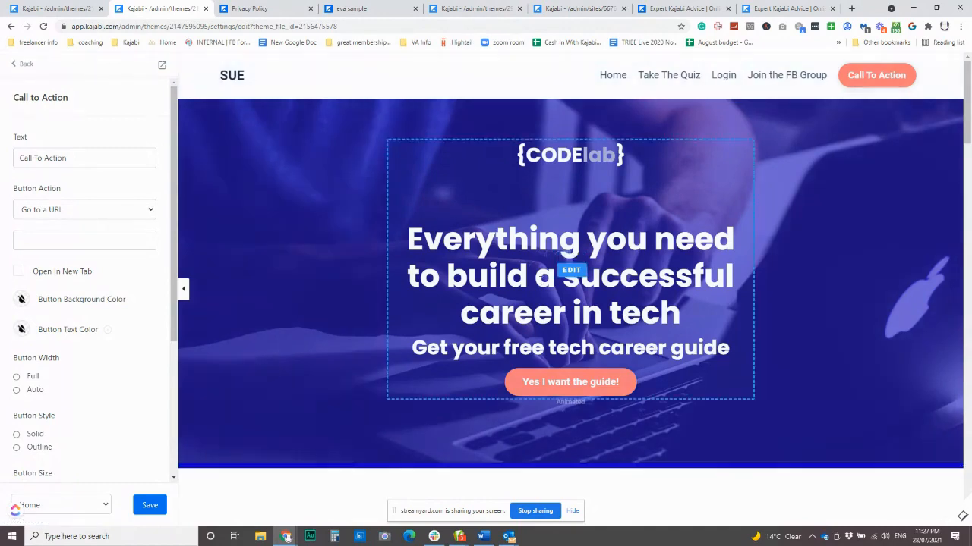
- Open the Link List block in the Home page's footer and replace its menu with Course Footer
{"action": "scroll", "coordinate": [377, 282], "scroll_direction": "down", "scroll_amount": 15}
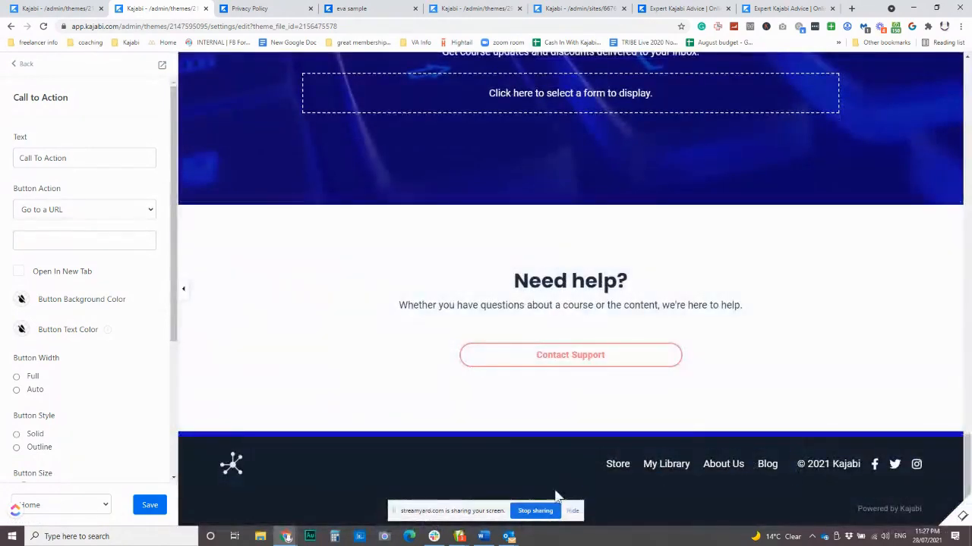
{"action": "left_click", "coordinate": [685, 472]}
{"action": "left_click", "coordinate": [93, 160]}
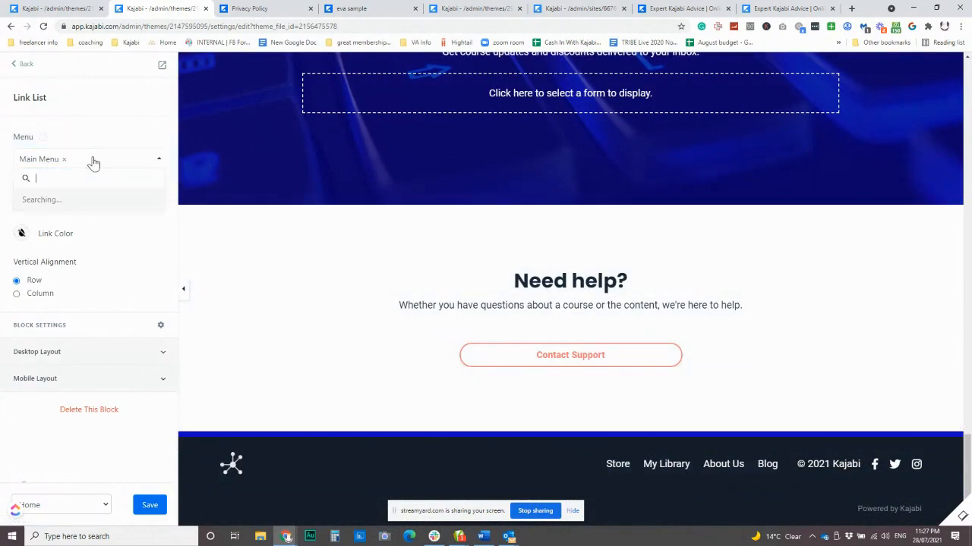
{"action": "left_click", "coordinate": [64, 159]}
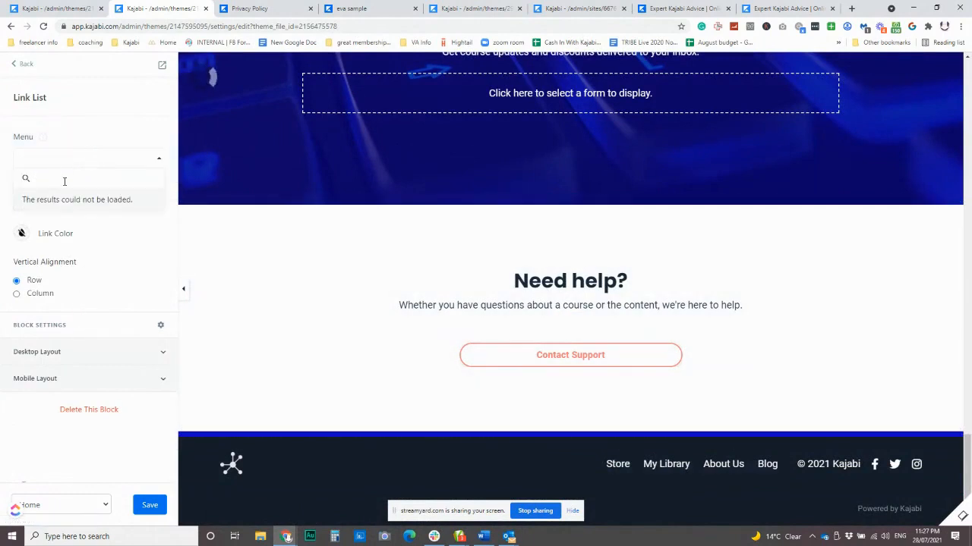
{"action": "left_click", "coordinate": [52, 220]}
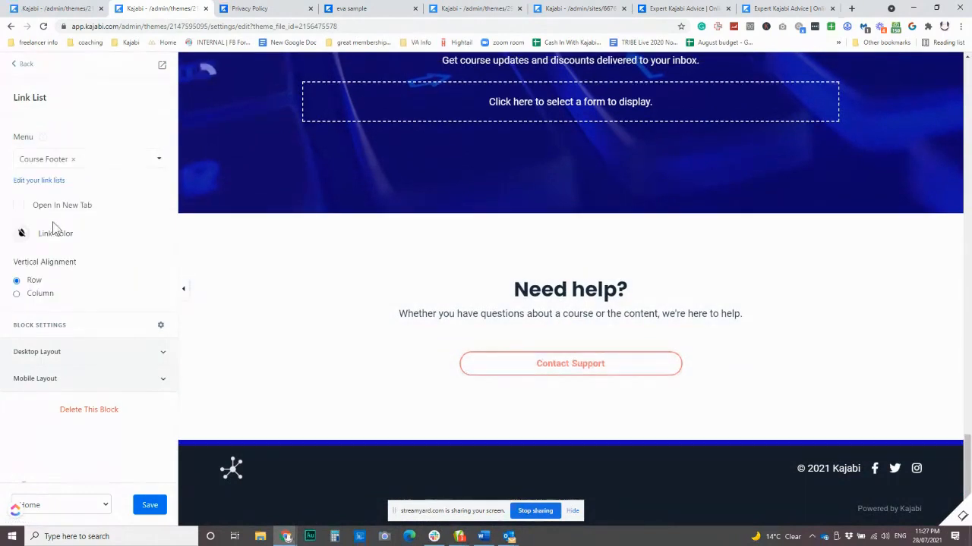
- Switch the footer Link List's menu back to Main Menu
{"action": "left_click", "coordinate": [69, 158]}
{"action": "scroll", "coordinate": [85, 260], "scroll_direction": "down", "scroll_amount": 2}
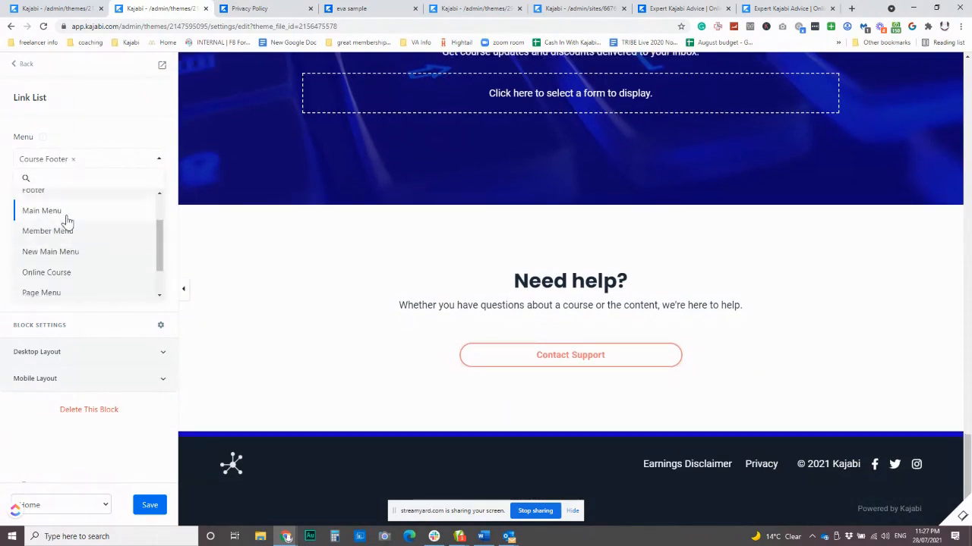
{"action": "left_click", "coordinate": [66, 215]}
{"action": "left_click", "coordinate": [80, 161]}
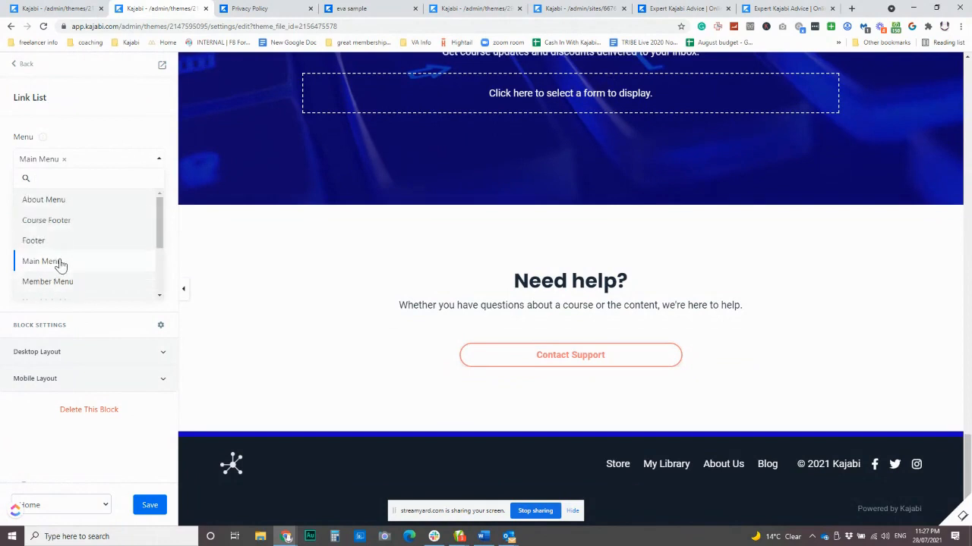
{"action": "left_click", "coordinate": [61, 261]}
{"action": "left_click", "coordinate": [63, 161]}
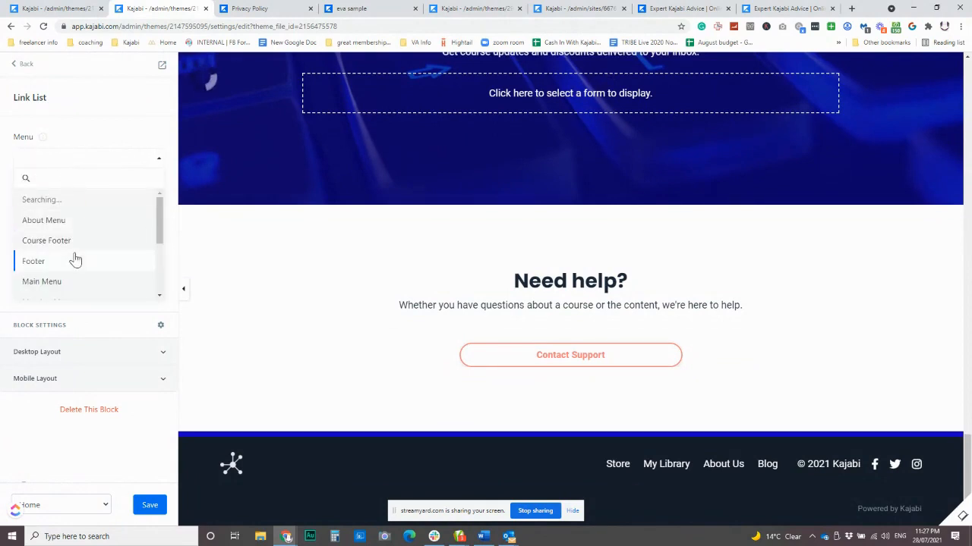
{"action": "scroll", "coordinate": [72, 261], "scroll_direction": "down", "scroll_amount": 1}
{"action": "left_click", "coordinate": [70, 261]}
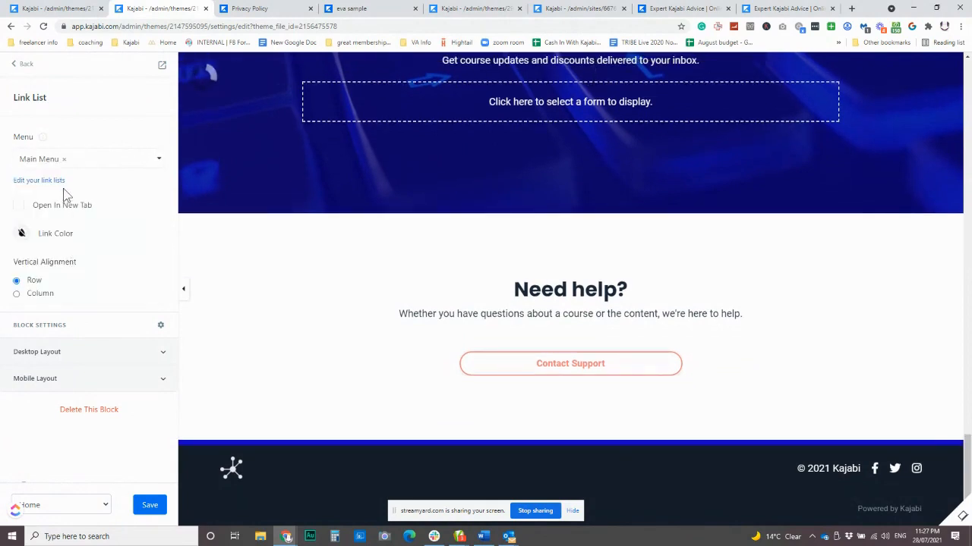
- Set the footer Link List's menu to Footer, save the Home page, and return to the footer's block list
{"action": "left_click", "coordinate": [57, 154]}
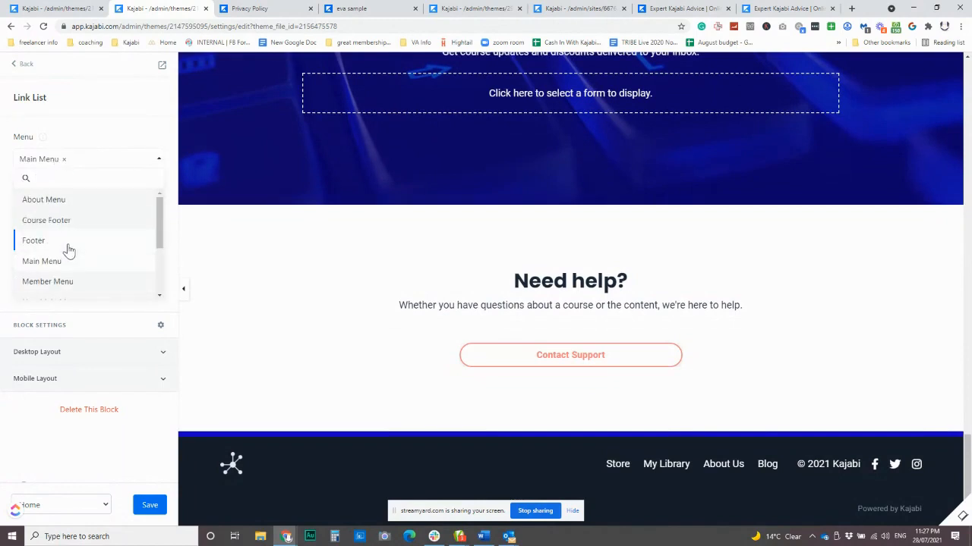
{"action": "left_click", "coordinate": [72, 242]}
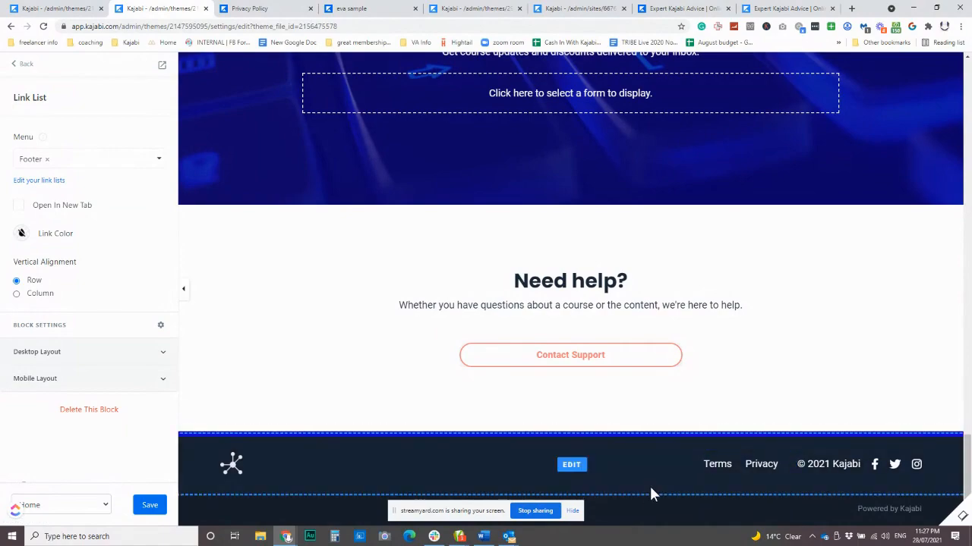
{"action": "scroll", "coordinate": [650, 490], "scroll_direction": "up", "scroll_amount": 20}
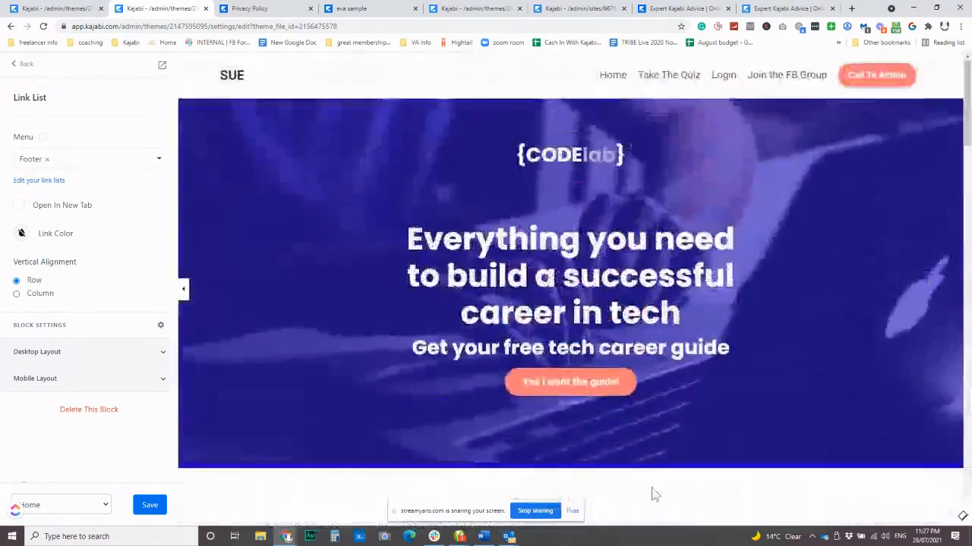
{"action": "left_click", "coordinate": [152, 509]}
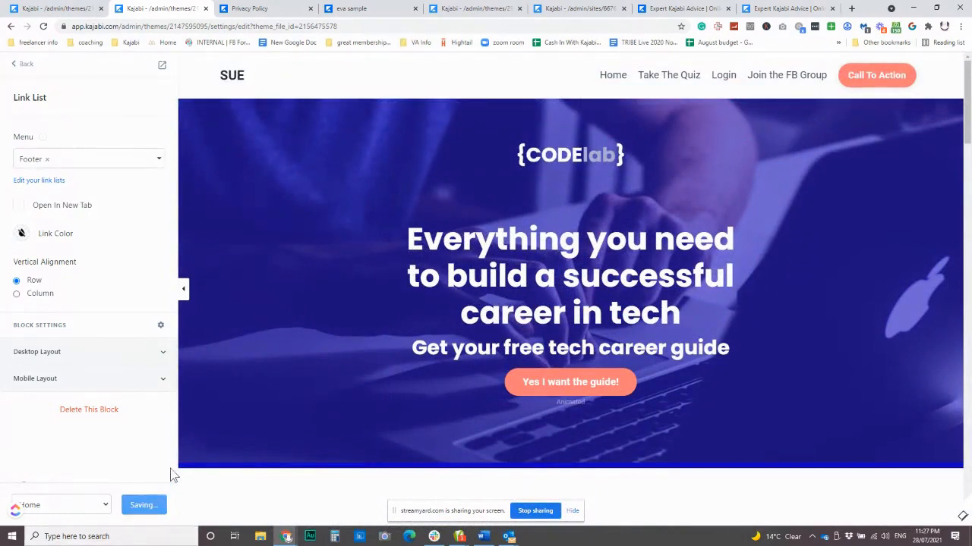
{"action": "left_click", "coordinate": [74, 503]}
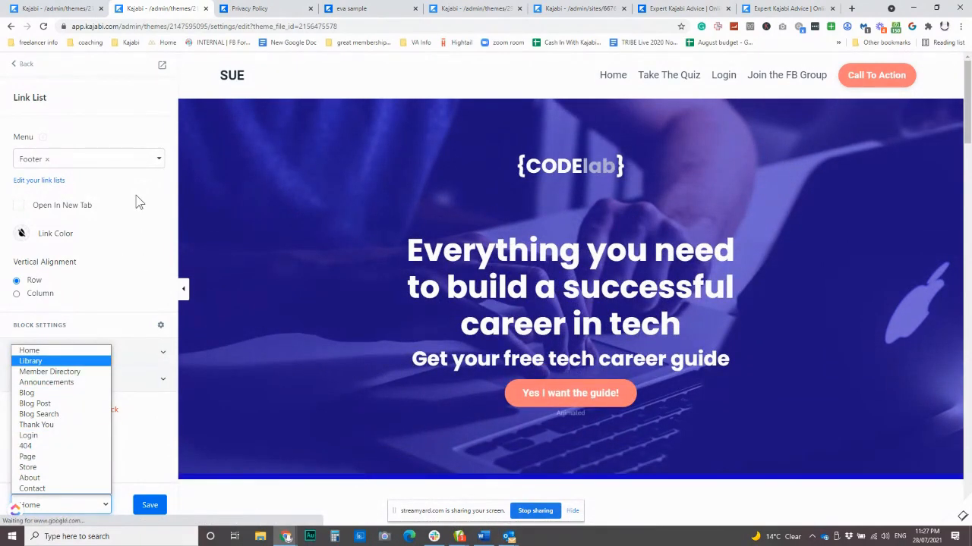
{"action": "left_click", "coordinate": [29, 65]}
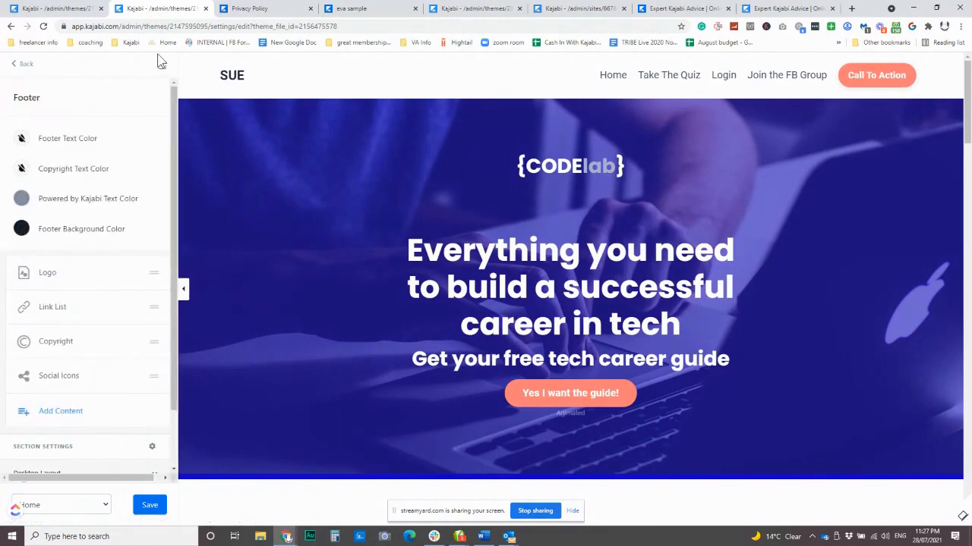